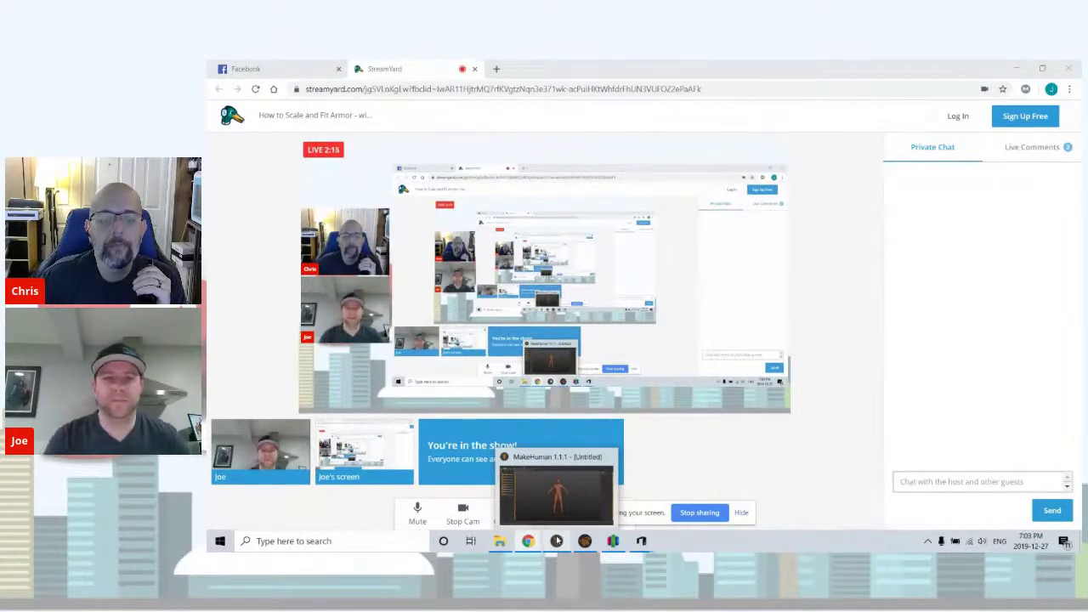
# - Switch to MakeHuman, review the figure's body measurement settings, and return to the main modelling parameters
pyautogui.click(557, 541)
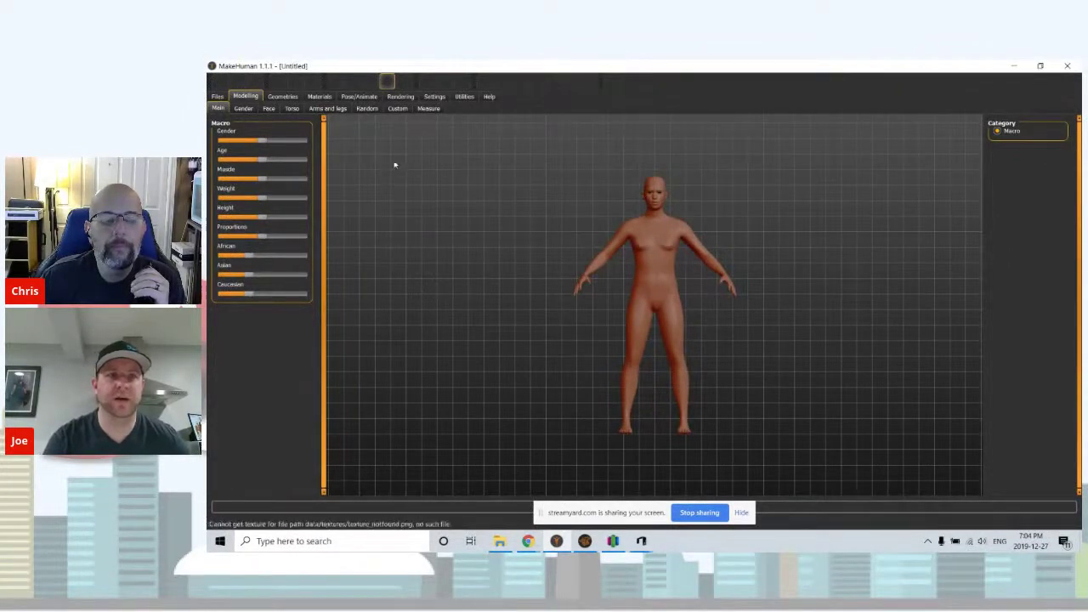
pyautogui.moveTo(531, 228)
pyautogui.mouseDown()
pyautogui.moveTo(593, 243)
pyautogui.moveTo(725, 214)
pyautogui.moveTo(502, 236)
pyautogui.moveTo(527, 247)
pyautogui.moveTo(546, 230)
pyautogui.moveTo(516, 236)
pyautogui.moveTo(534, 237)
pyautogui.mouseUp()
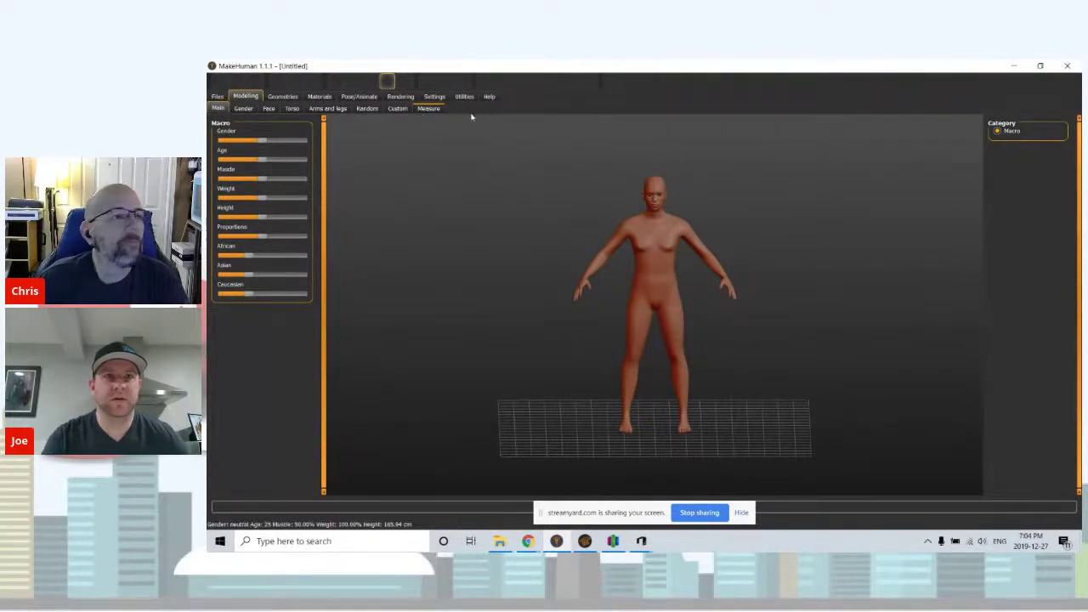
pyautogui.click(434, 109)
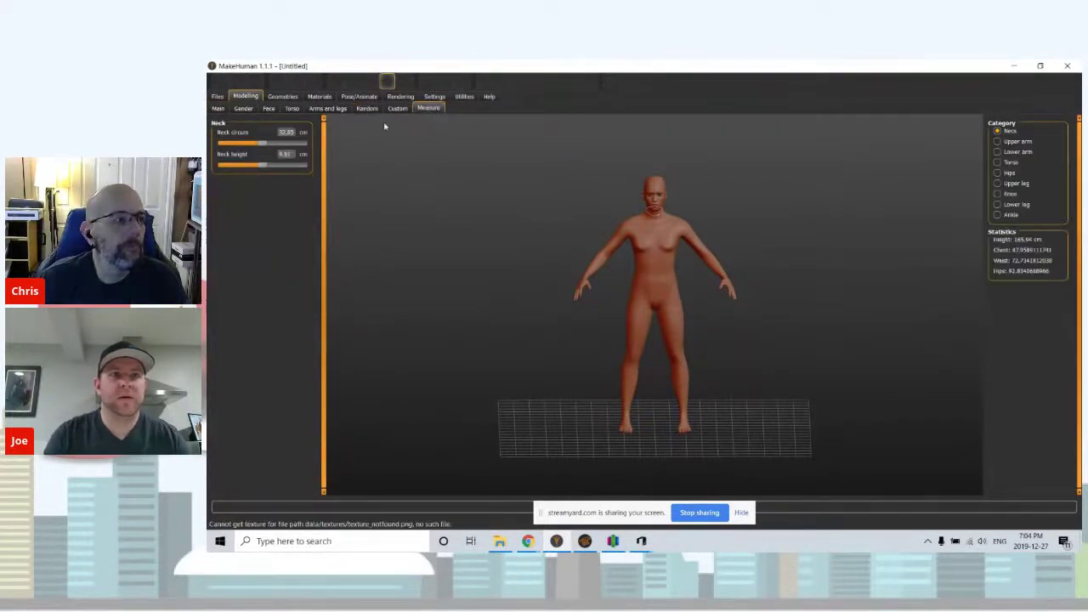
pyautogui.click(218, 109)
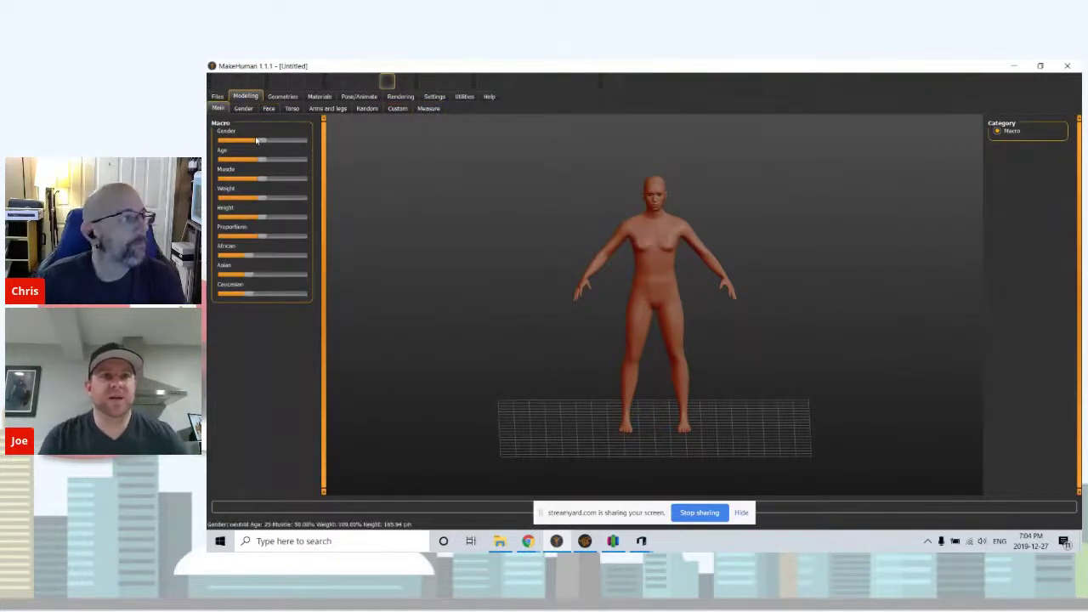
# - Set the figure to male, age 38, muscle about 49% and weight about 145%
pyautogui.moveTo(262, 141); pyautogui.dragTo(339, 141)
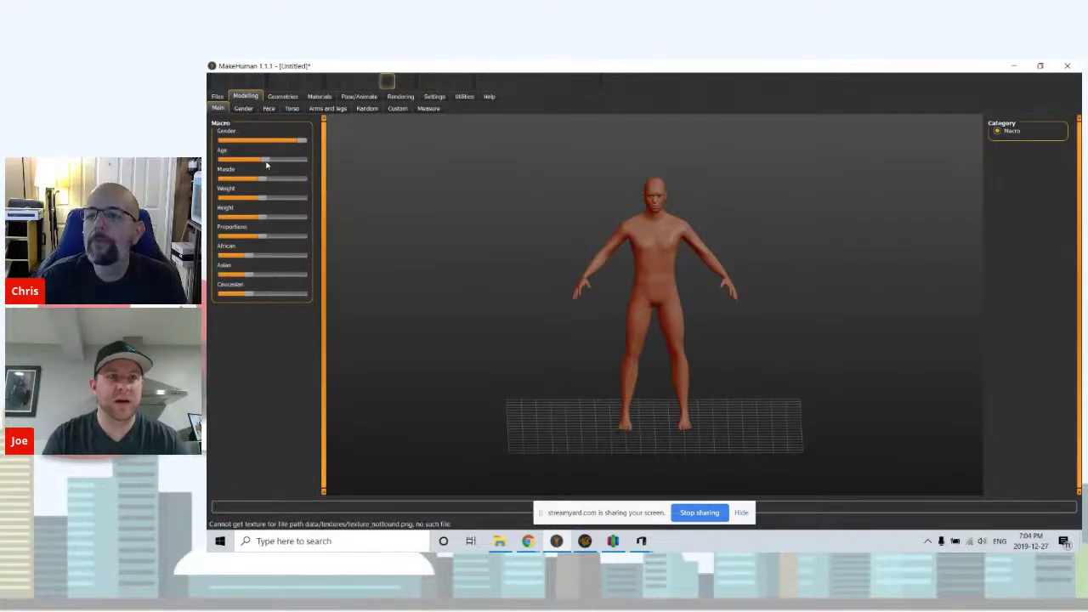
pyautogui.moveTo(266, 165); pyautogui.dragTo(274, 164)
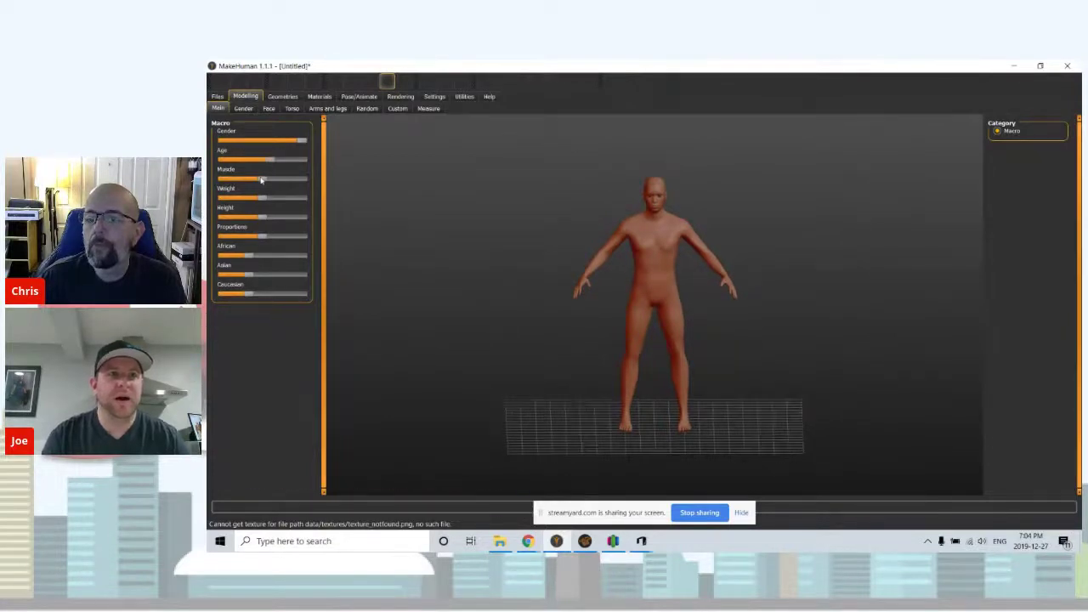
pyautogui.moveTo(261, 179)
pyautogui.mouseDown()
pyautogui.moveTo(289, 180)
pyautogui.moveTo(246, 179)
pyautogui.moveTo(373, 189)
pyautogui.moveTo(265, 181)
pyautogui.mouseUp()
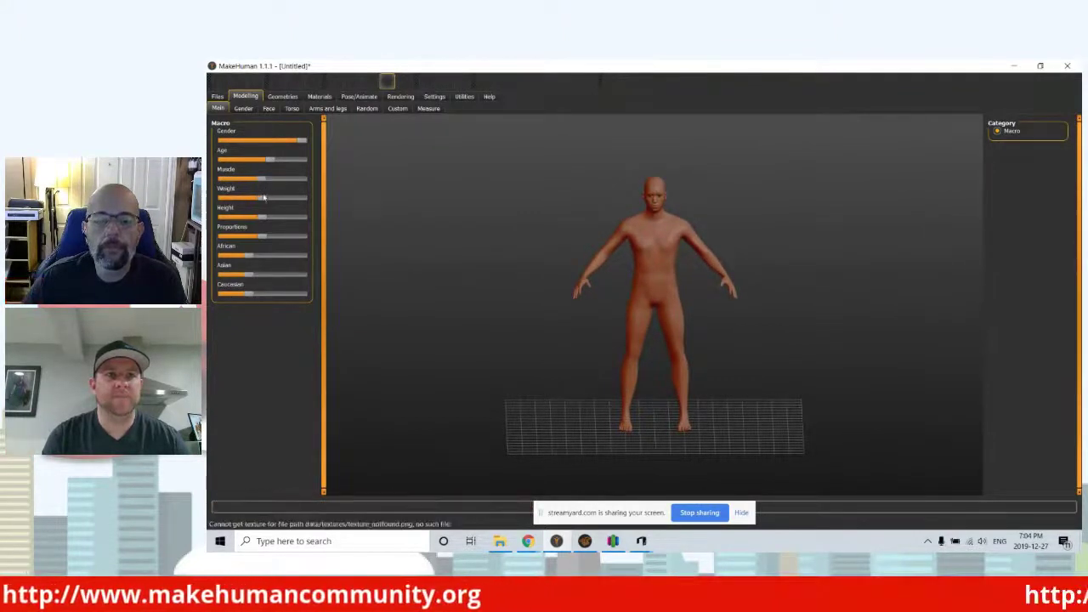
pyautogui.moveTo(260, 199); pyautogui.dragTo(299, 199)
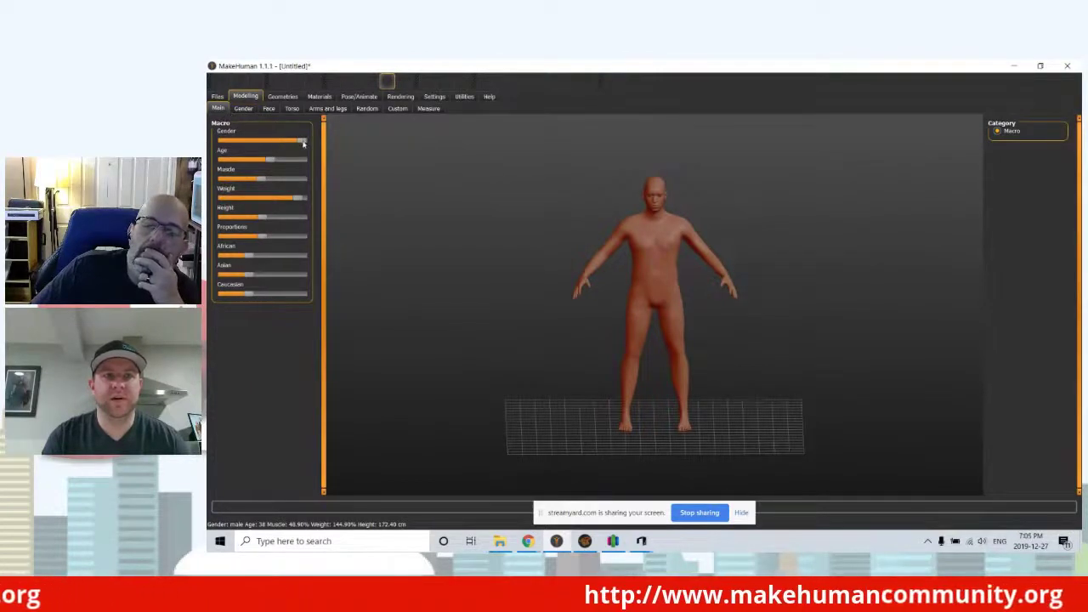
# - Open the figure's neck measurements and inspect the body from the side, from other angles and from the front
pyautogui.click(421, 110)
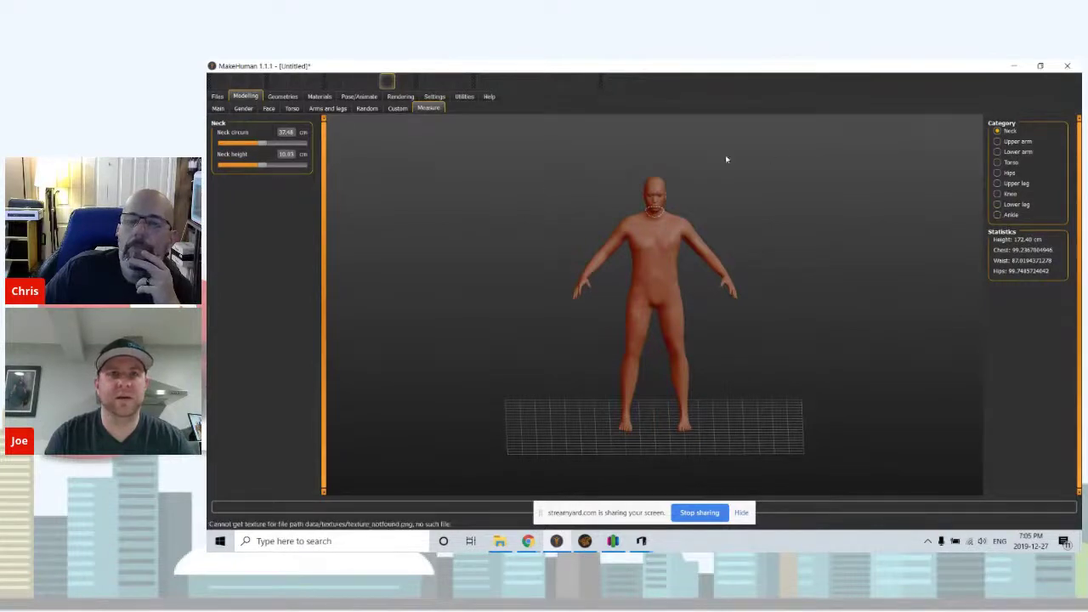
pyautogui.moveTo(490, 202); pyautogui.dragTo(570, 198)
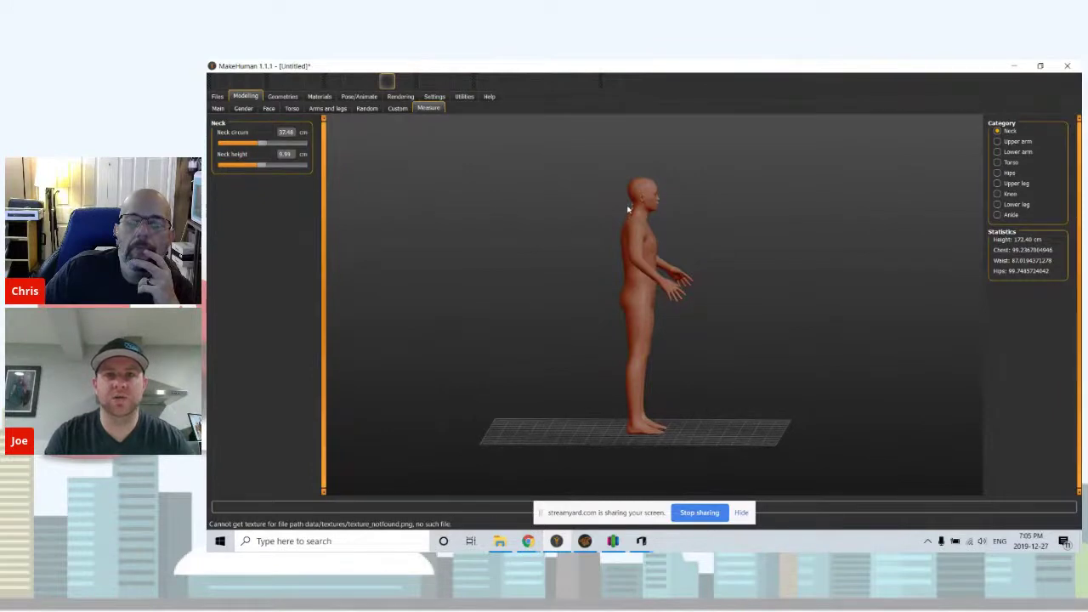
pyautogui.moveTo(569, 238); pyautogui.dragTo(639, 240)
pyautogui.moveTo(403, 199); pyautogui.dragTo(358, 231)
pyautogui.moveTo(454, 212); pyautogui.dragTo(479, 194)
pyautogui.moveTo(587, 277); pyautogui.dragTo(484, 252)
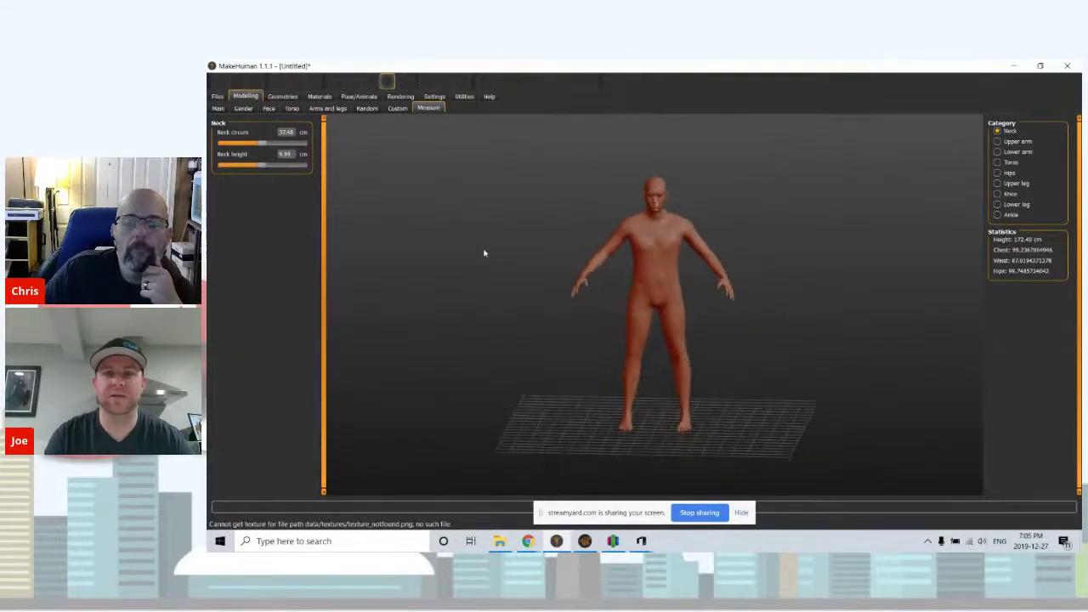
# - Increase the thigh circumference slightly in the upper leg measurements and check the measurement band on the figure
pyautogui.click(999, 185)
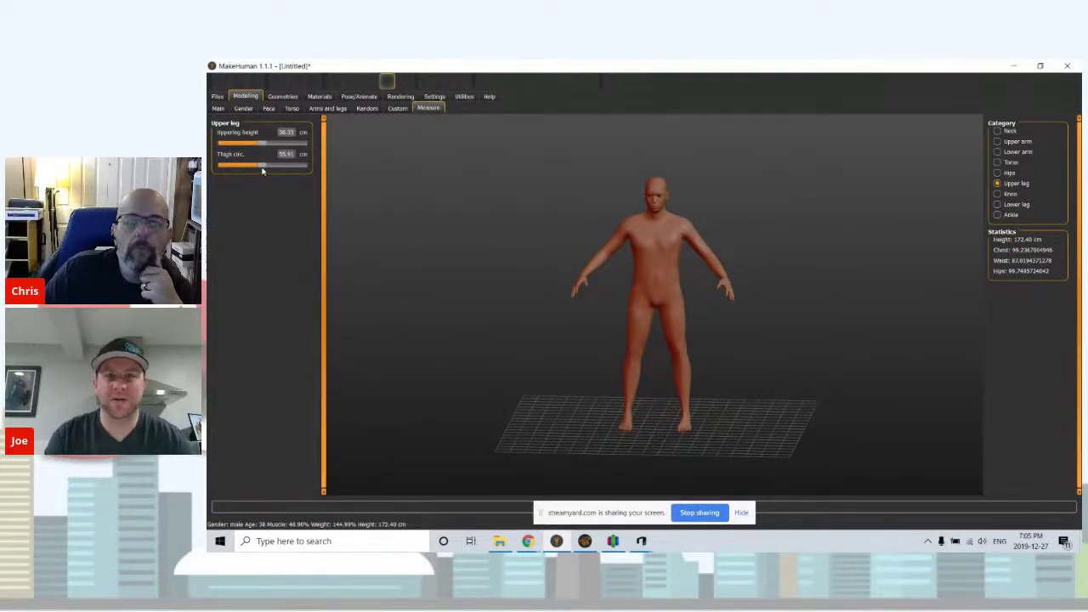
pyautogui.scroll(-2, 527, 230)
pyautogui.scroll(6, 527, 230)
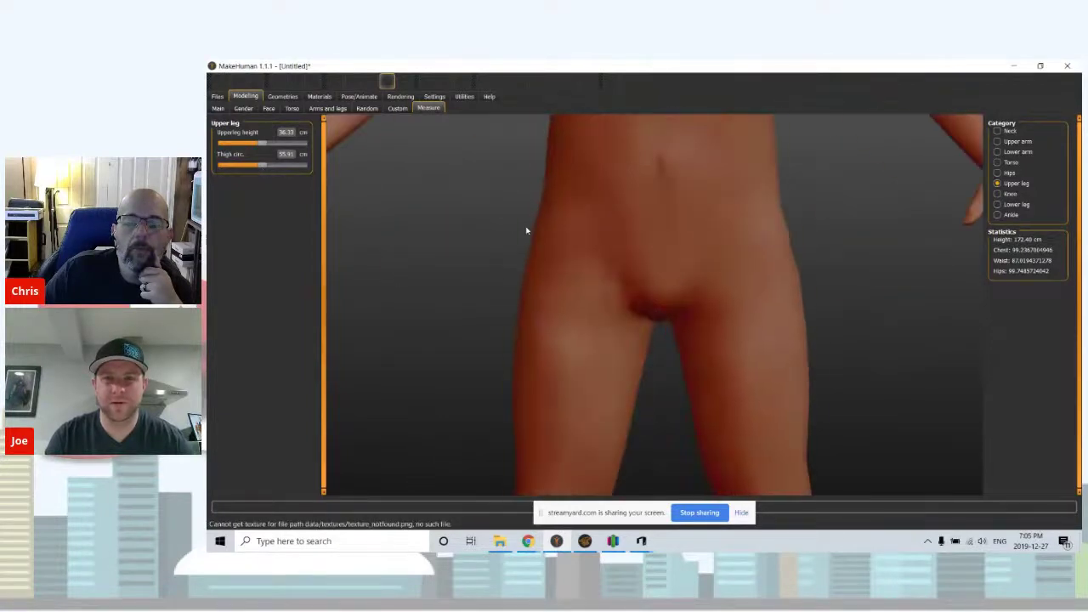
pyautogui.scroll(-2, 527, 230)
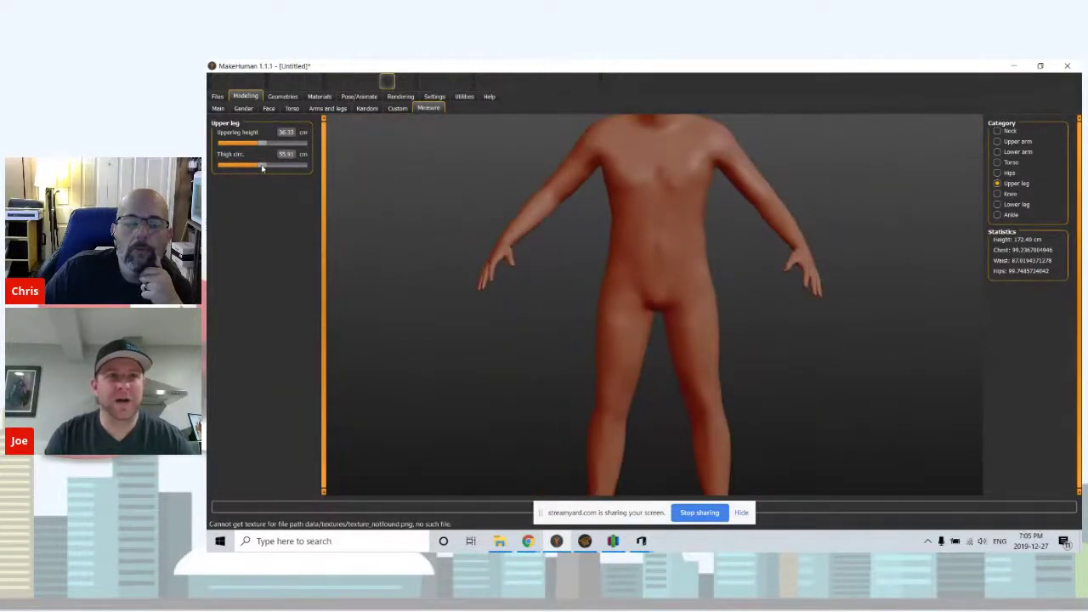
pyautogui.moveTo(262, 166)
pyautogui.mouseDown()
pyautogui.moveTo(316, 184)
pyautogui.moveTo(260, 191)
pyautogui.moveTo(281, 186)
pyautogui.moveTo(264, 179)
pyautogui.mouseUp()
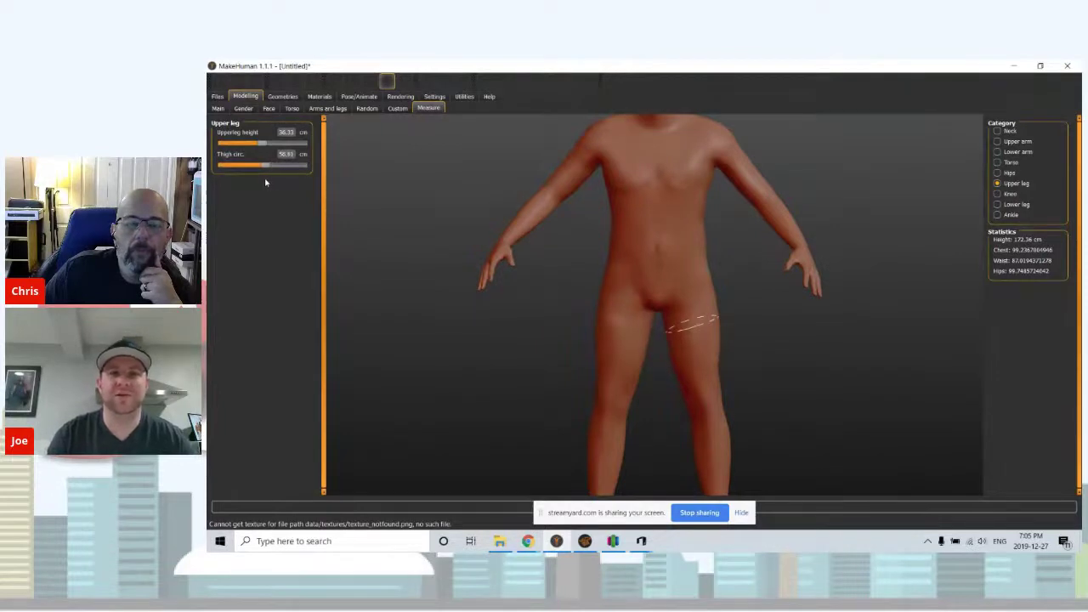
pyautogui.moveTo(343, 196)
pyautogui.mouseDown()
pyautogui.moveTo(363, 207)
pyautogui.moveTo(369, 175)
pyautogui.moveTo(351, 188)
pyautogui.mouseUp()
pyautogui.scroll(5, 350, 187)
pyautogui.scroll(-10, 350, 188)
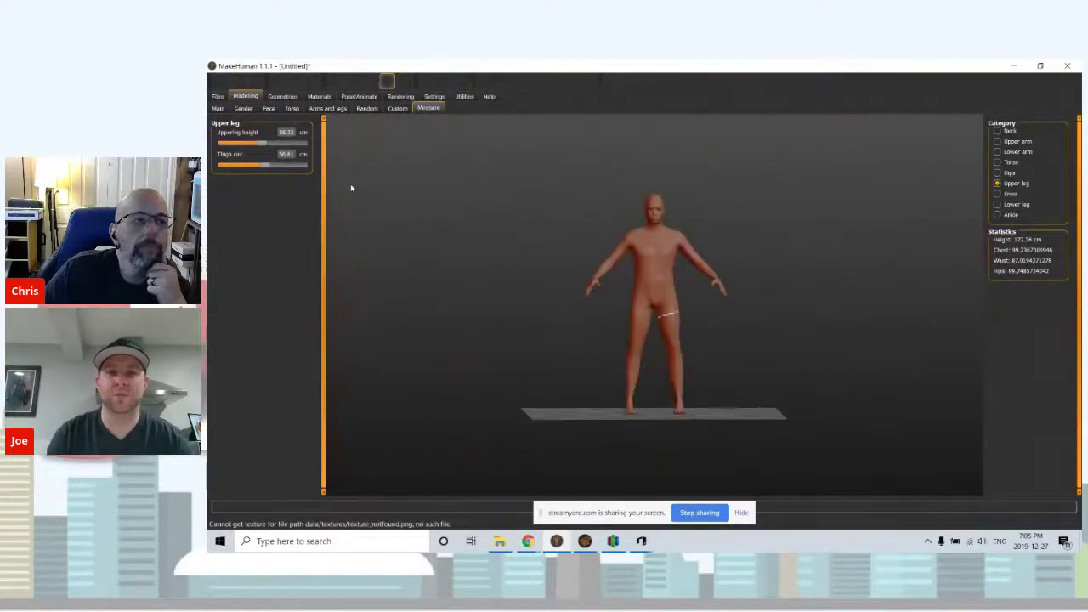
pyautogui.moveTo(538, 178)
pyautogui.mouseDown()
pyautogui.moveTo(765, 204)
pyautogui.moveTo(632, 183)
pyautogui.moveTo(515, 184)
pyautogui.moveTo(544, 190)
pyautogui.mouseUp()
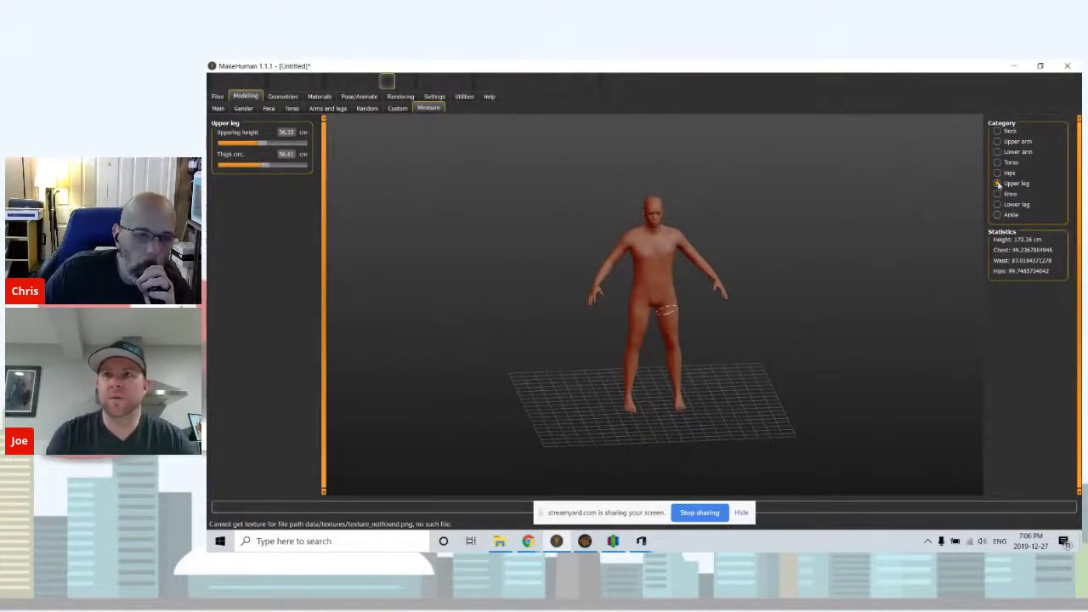
# - Raise the figure's overall height to about 182 cm in the main modelling parameters
pyautogui.click(218, 109)
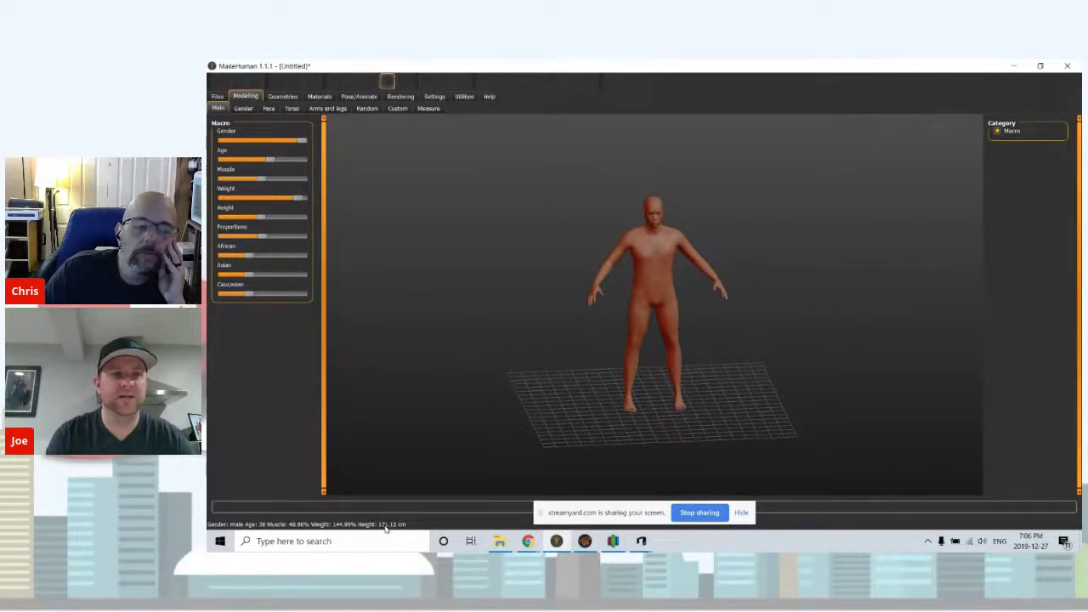
pyautogui.moveTo(263, 221); pyautogui.dragTo(269, 223)
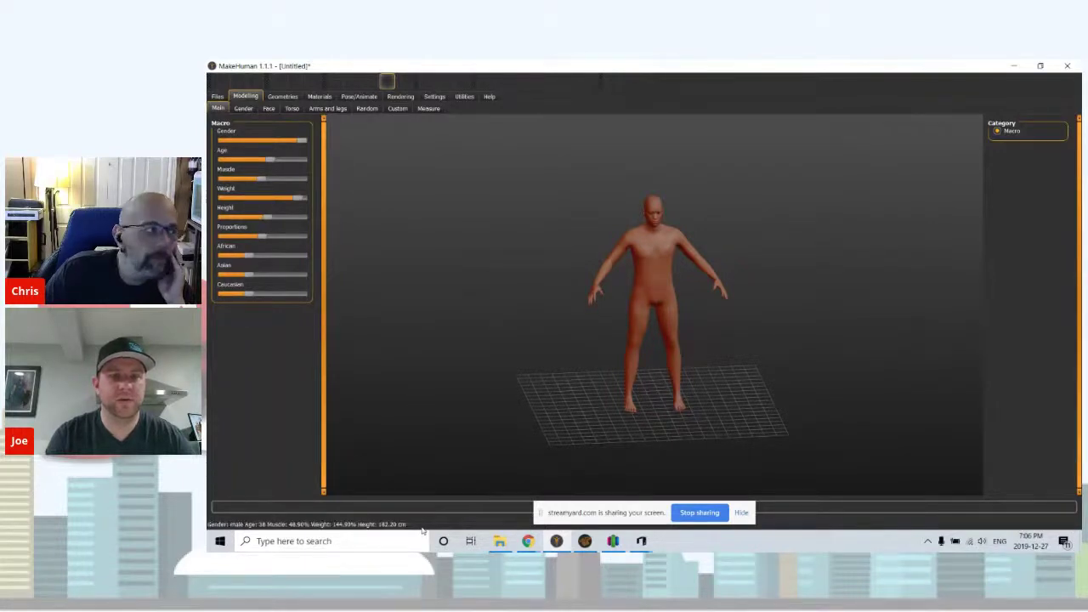
# - Review the figure's upper leg and ankle measurements and inspect the resized body from slightly different angles
pyautogui.click(429, 109)
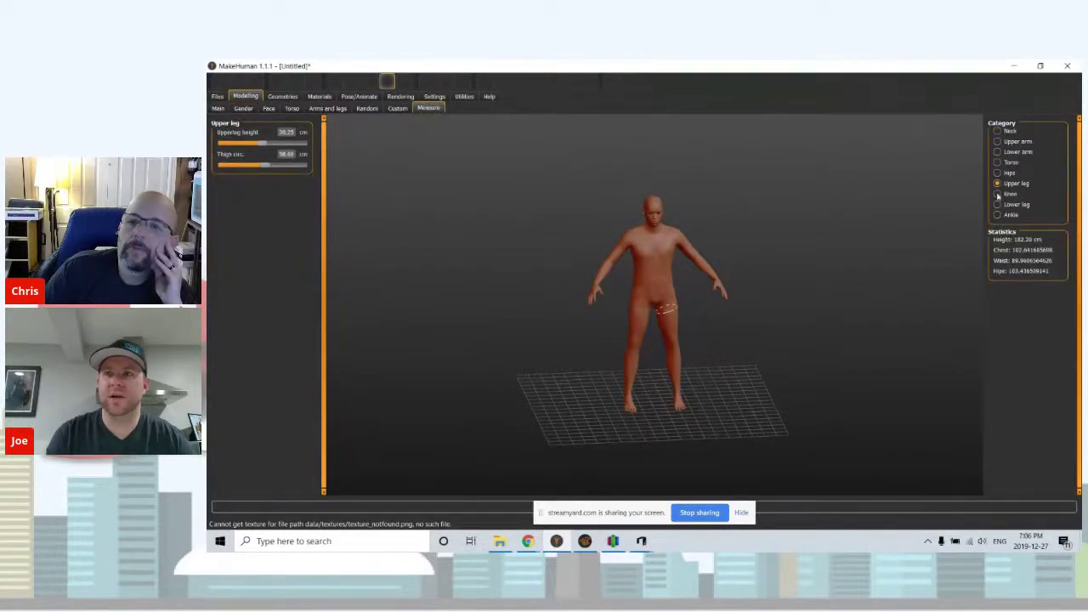
pyautogui.click(998, 215)
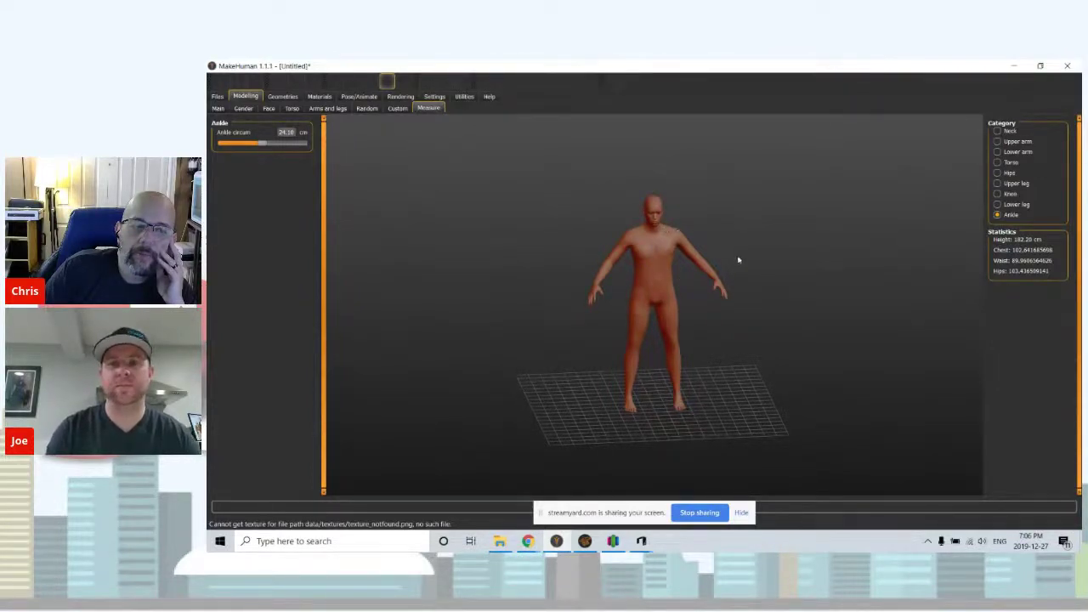
pyautogui.moveTo(725, 241)
pyautogui.mouseDown()
pyautogui.moveTo(745, 241)
pyautogui.moveTo(760, 213)
pyautogui.moveTo(692, 223)
pyautogui.moveTo(729, 232)
pyautogui.mouseUp()
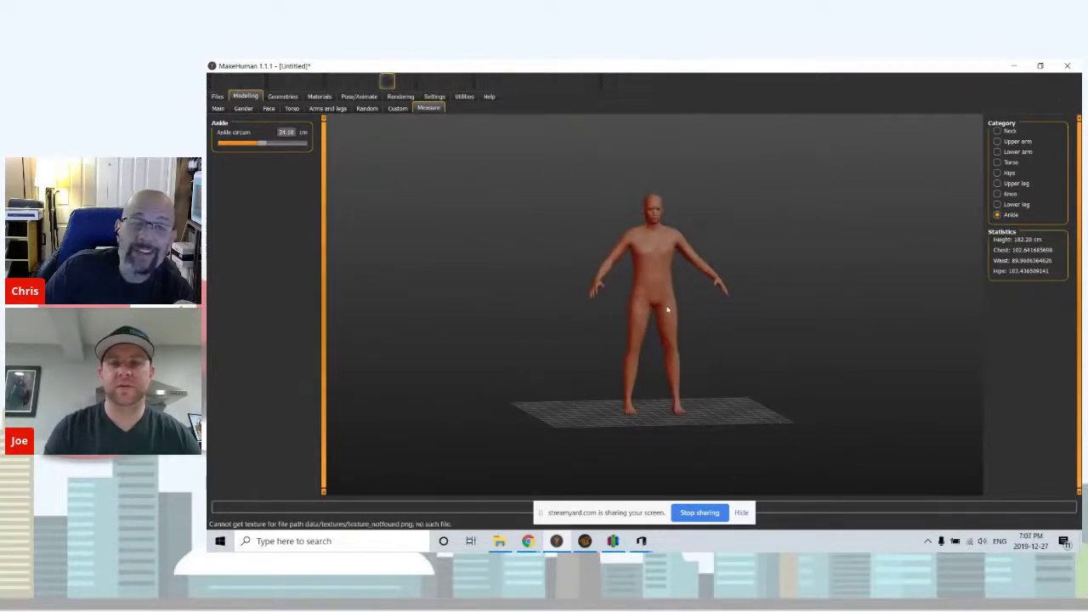
pyautogui.moveTo(711, 301)
pyautogui.mouseDown()
pyautogui.moveTo(702, 315)
pyautogui.moveTo(681, 296)
pyautogui.moveTo(612, 281)
pyautogui.moveTo(535, 298)
pyautogui.moveTo(695, 299)
pyautogui.mouseUp()
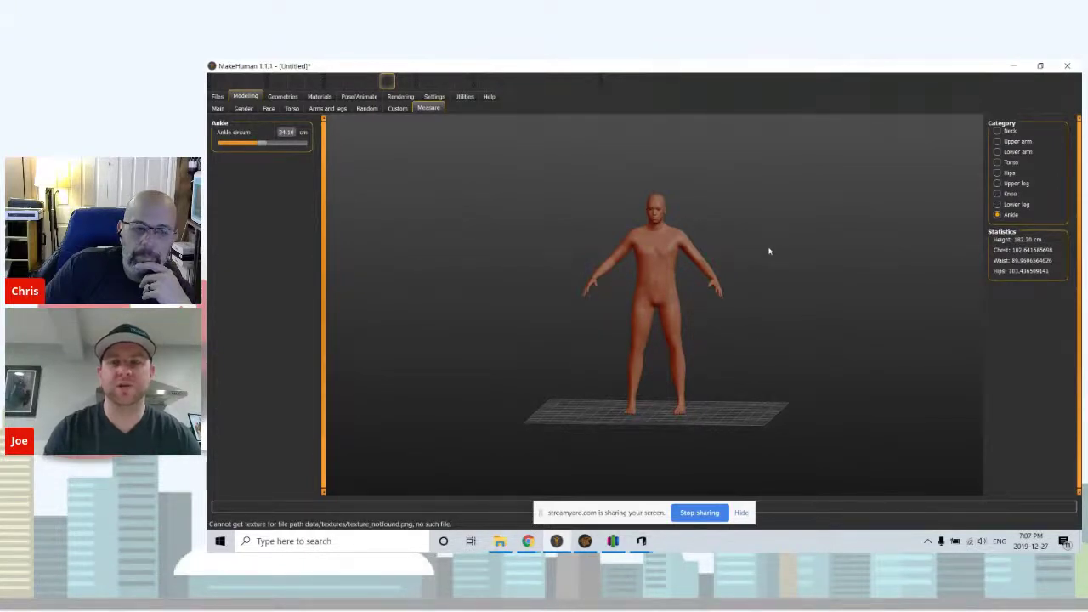
pyautogui.moveTo(765, 336)
pyautogui.mouseDown()
pyautogui.moveTo(784, 328)
pyautogui.moveTo(591, 332)
pyautogui.moveTo(743, 328)
pyautogui.moveTo(778, 340)
pyautogui.mouseUp()
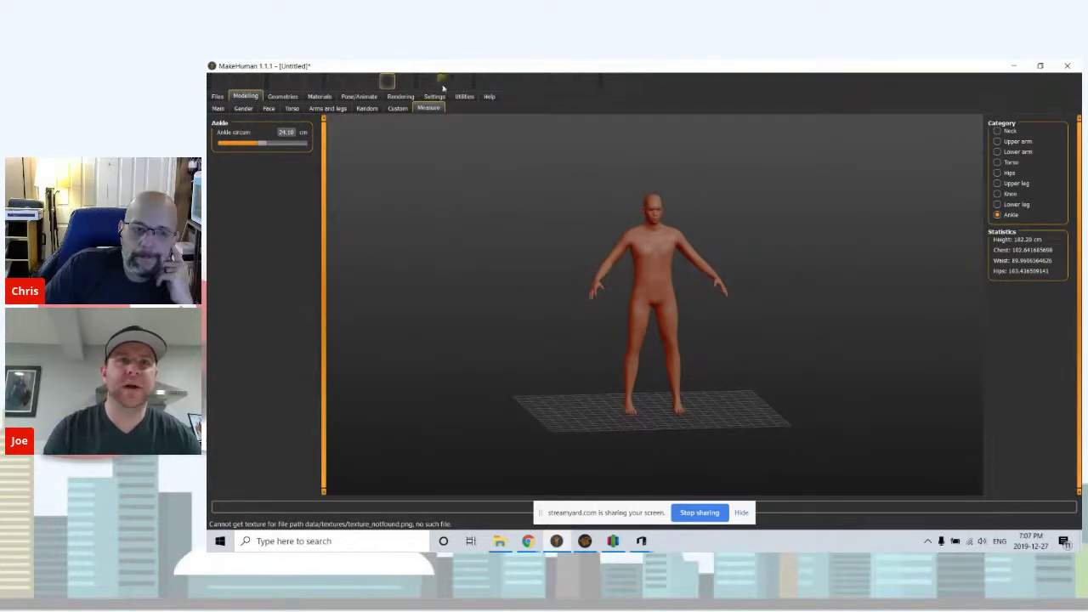
# - Look through the file loading options, the skeleton rig presets and the available poses for the figure
pyautogui.click(219, 97)
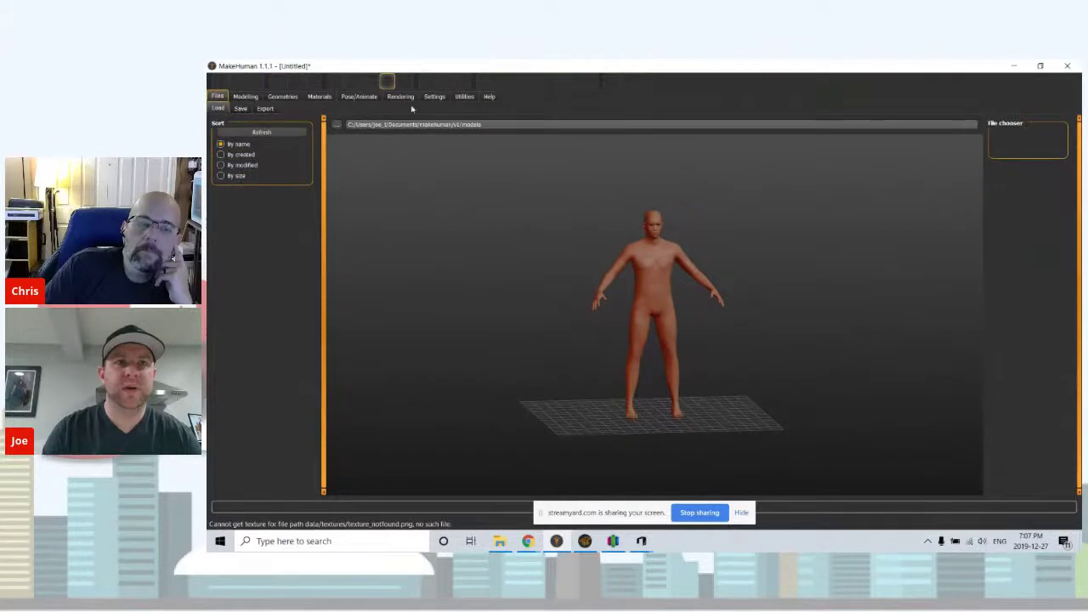
pyautogui.click(356, 99)
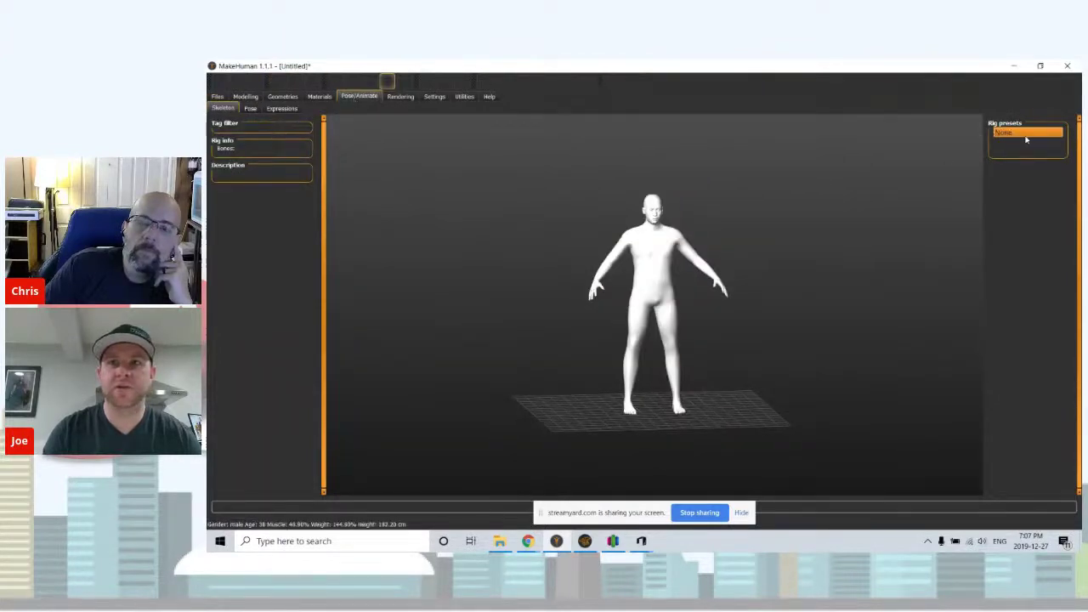
pyautogui.moveTo(882, 155); pyautogui.dragTo(787, 188)
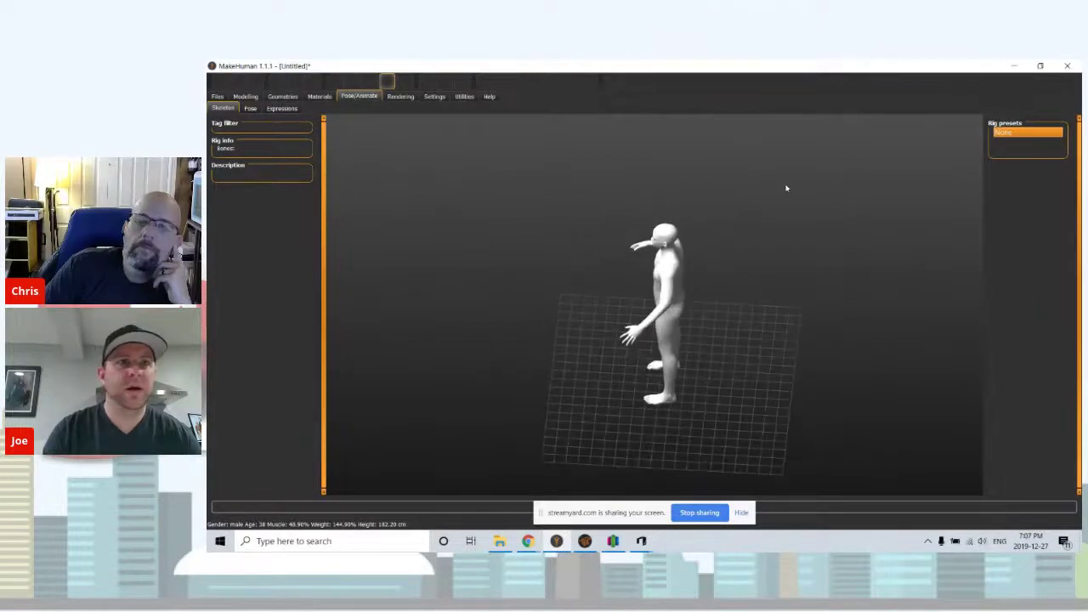
pyautogui.click(250, 108)
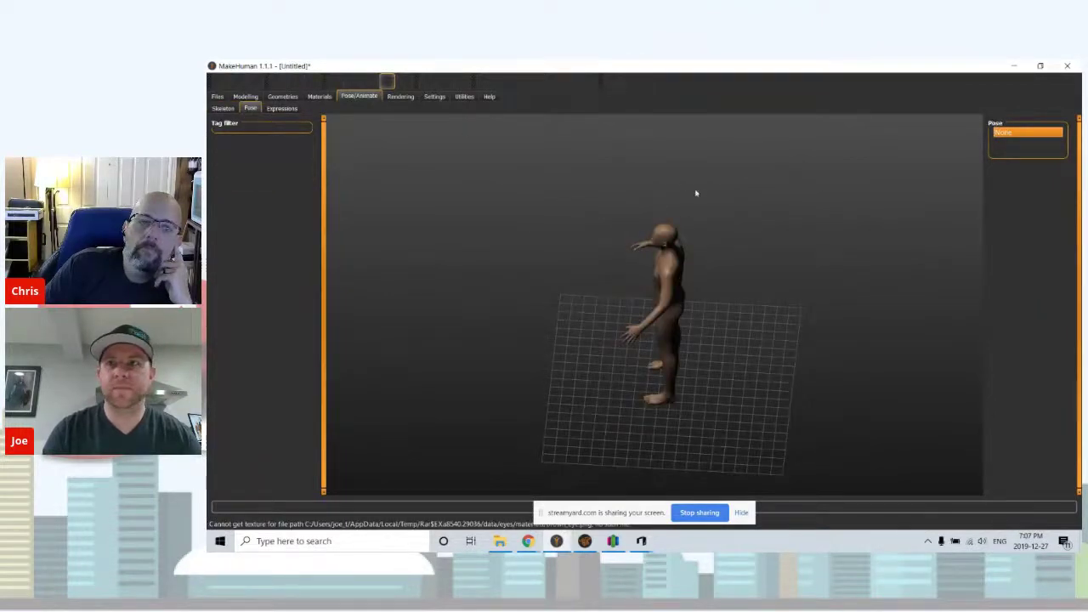
pyautogui.click(223, 108)
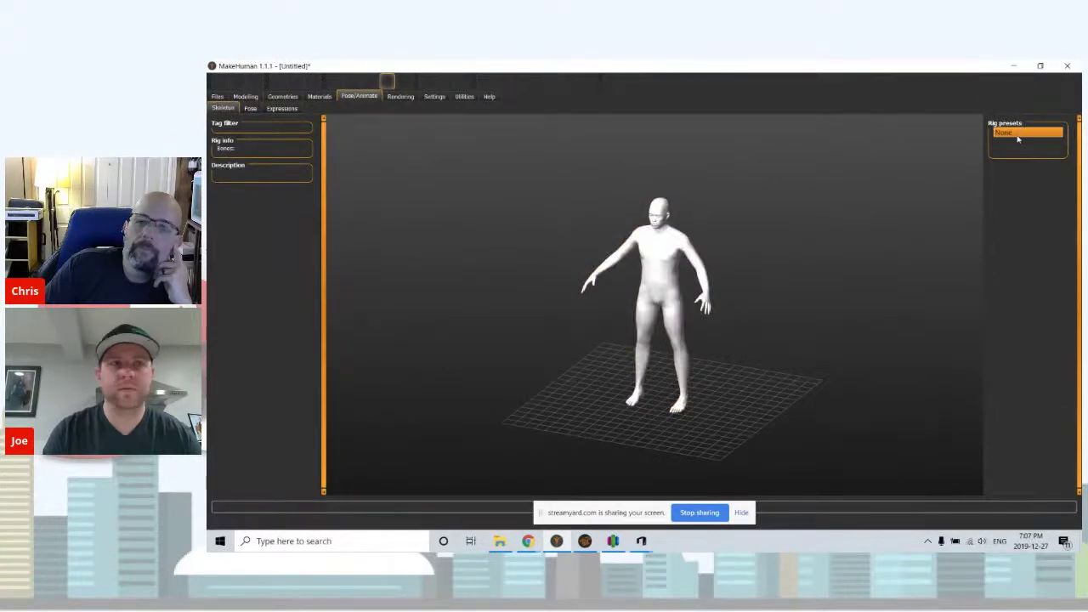
pyautogui.click(250, 109)
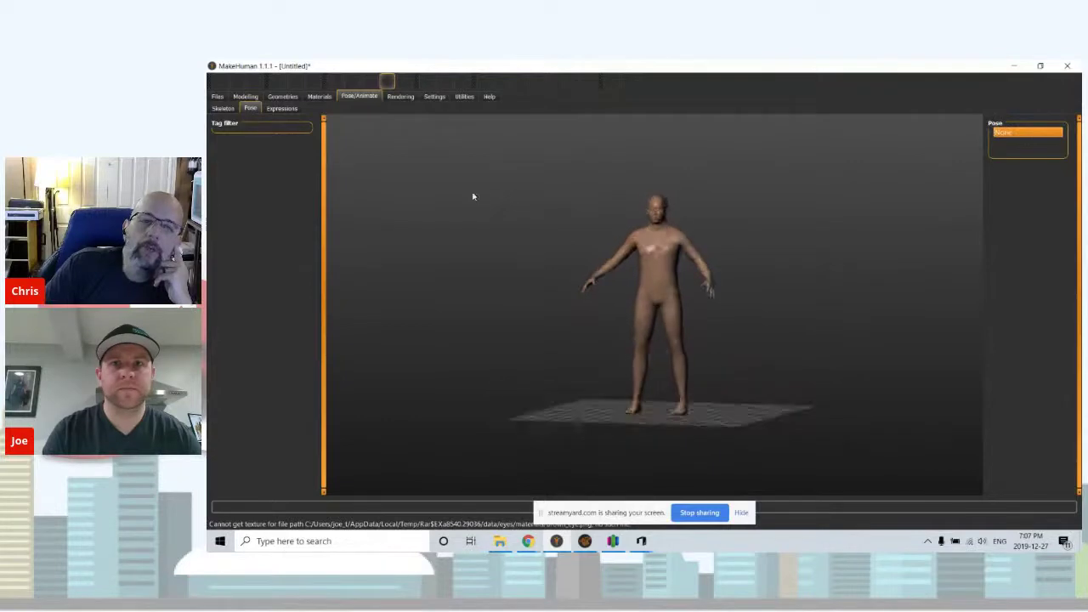
# - Exit MakeHuman and discard the unsaved changes
pyautogui.click(1067, 67)
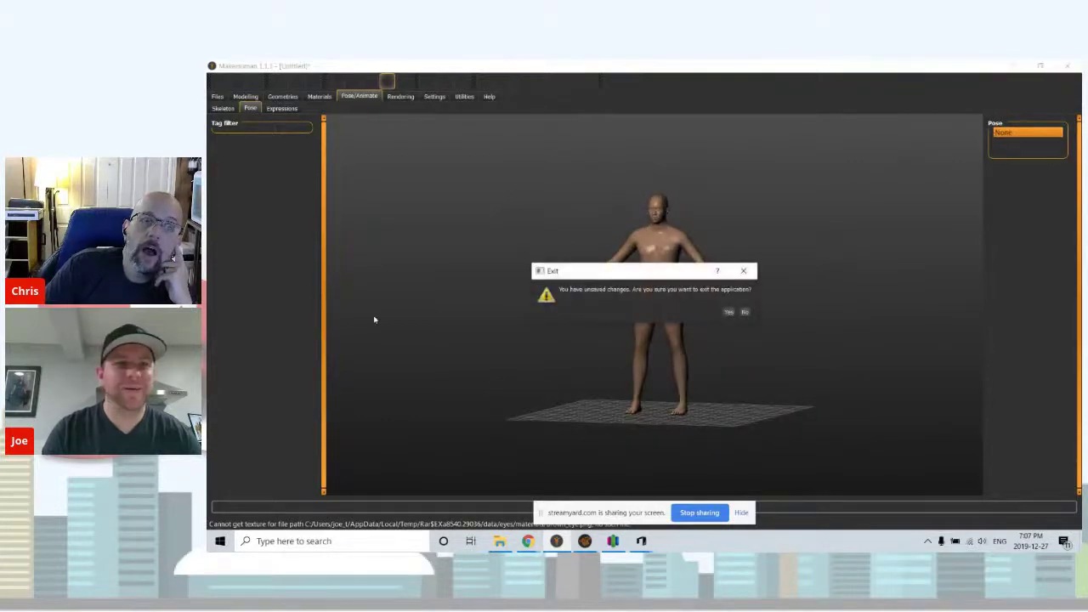
pyautogui.click(728, 313)
# - Try to relaunch MakeHuman through a system search for "make", and close the Settings window that opens instead
pyautogui.click(218, 541)
pyautogui.write('make')
pyautogui.press('Return')
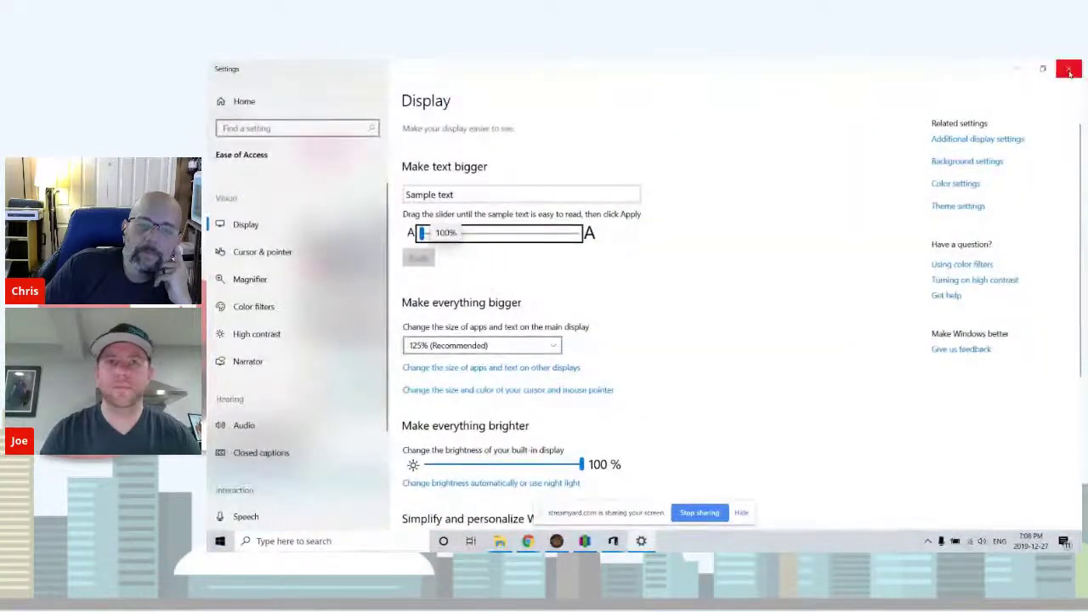
pyautogui.click(1069, 69)
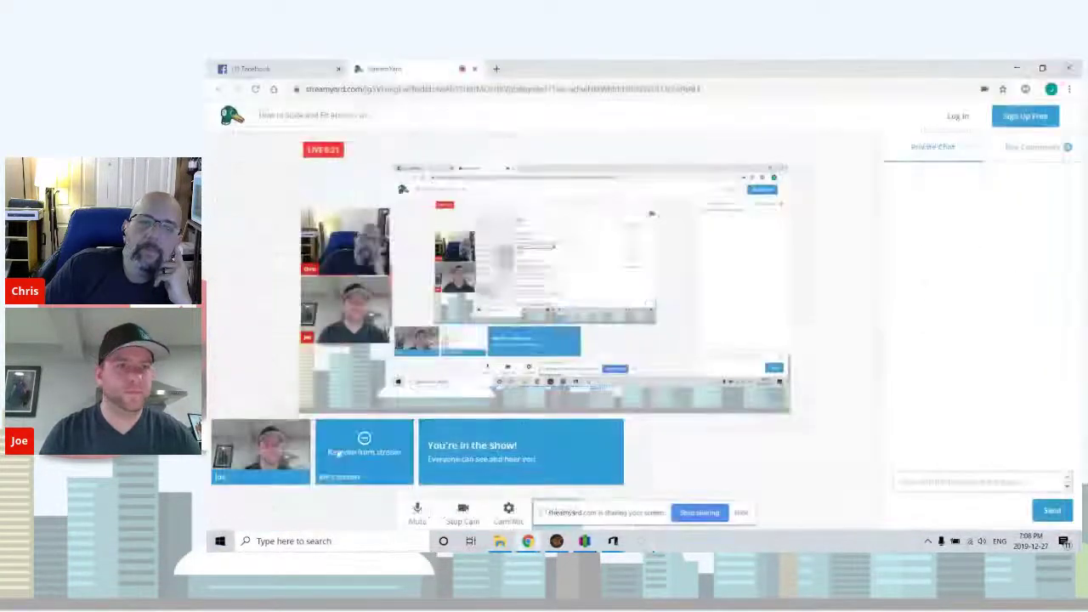
# - Launch MakeHuman from the "Make human" folder inside "3D Print files" on the DATA (D:) drive
pyautogui.click(220, 542)
pyautogui.click(499, 541)
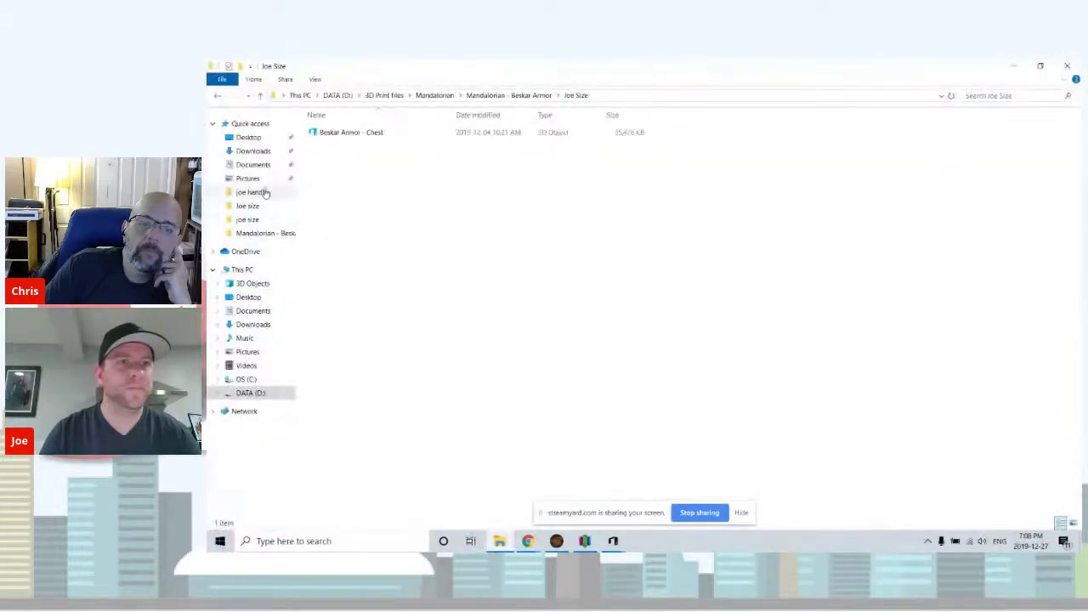
pyautogui.click(251, 392)
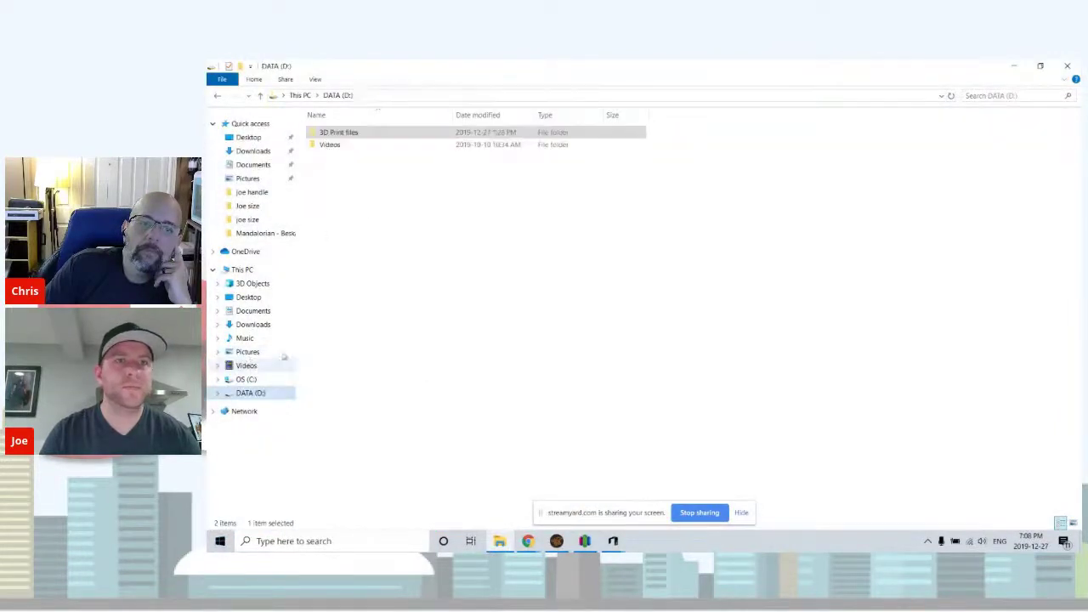
pyautogui.doubleClick(367, 134)
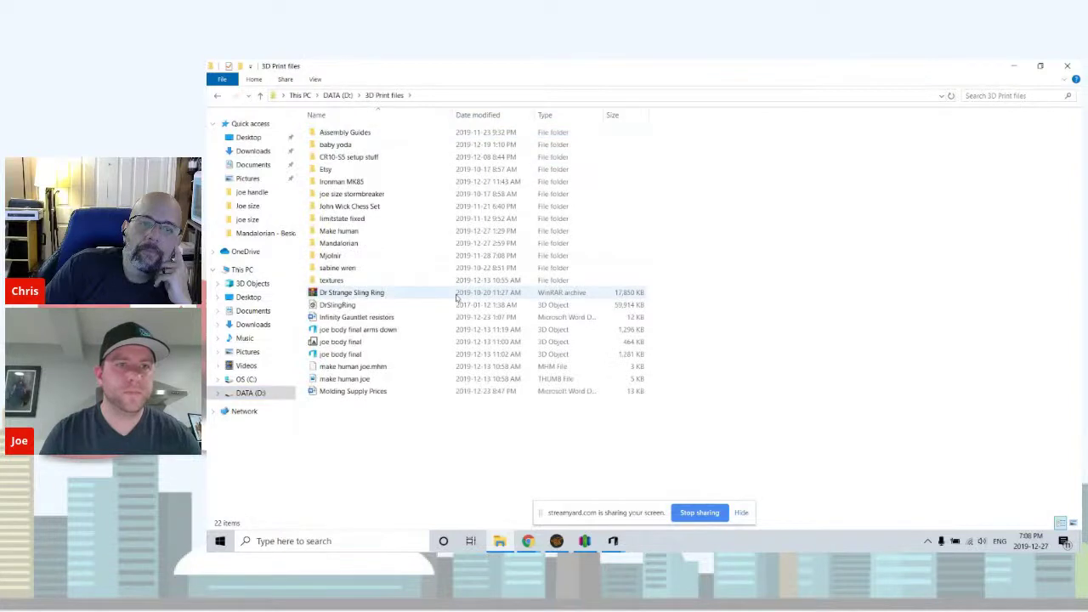
pyautogui.doubleClick(377, 231)
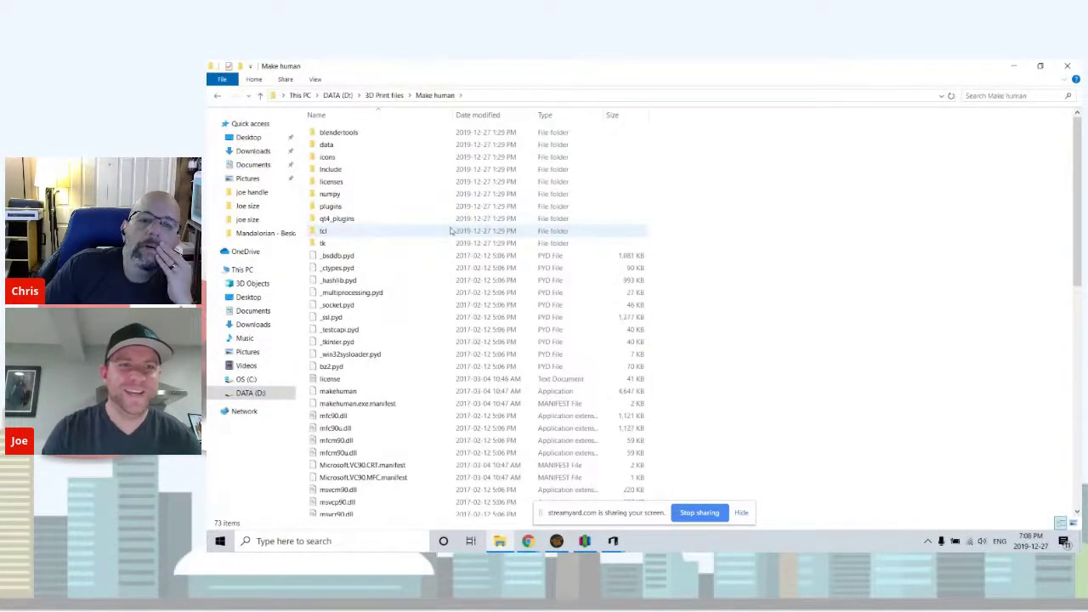
pyautogui.scroll(-1, 451, 231)
pyautogui.doubleClick(339, 346)
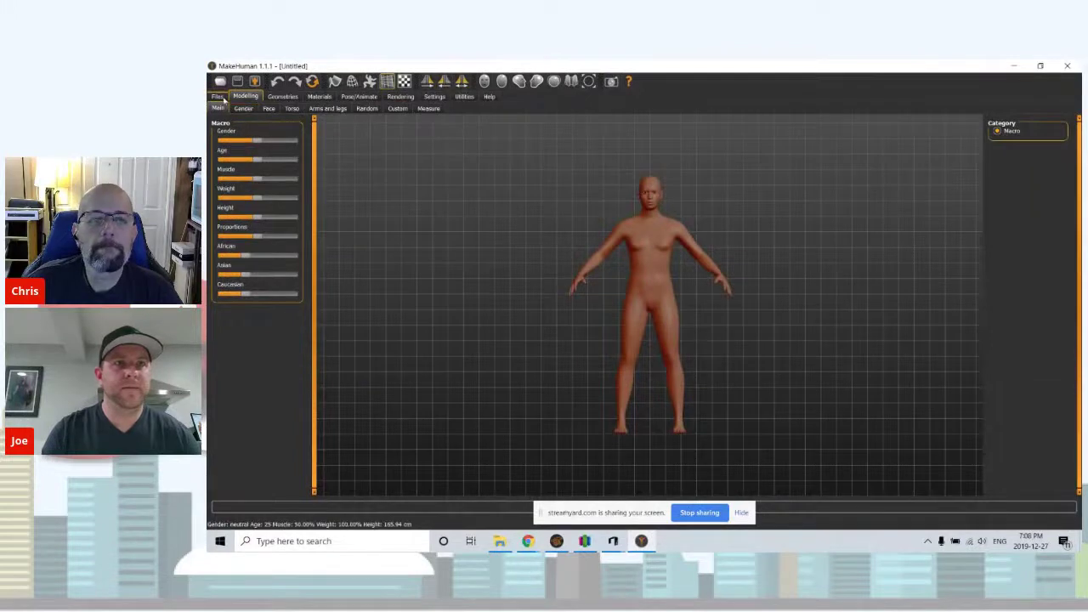
# - Open the pose library and try the action poses Fight02, Fight01, Fly01 and Gym01 on the figure
pyautogui.click(358, 96)
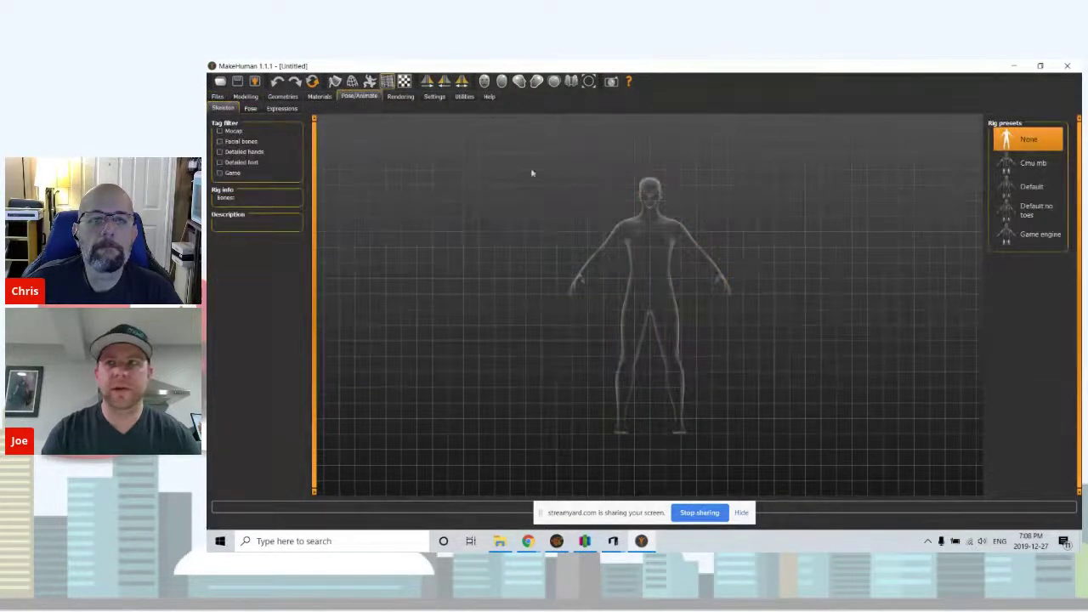
pyautogui.click(250, 108)
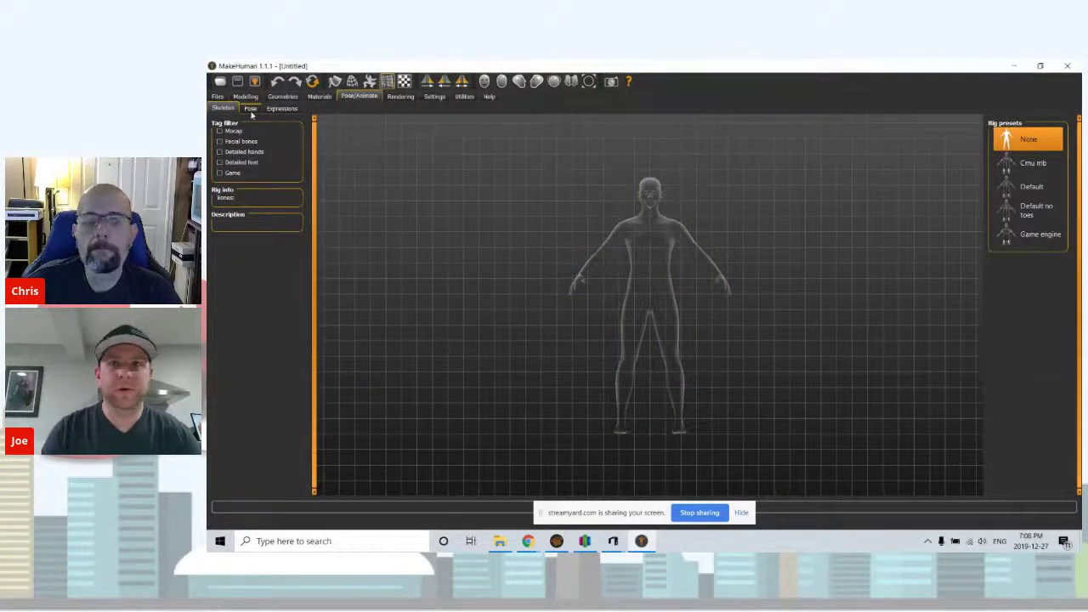
pyautogui.click(1032, 216)
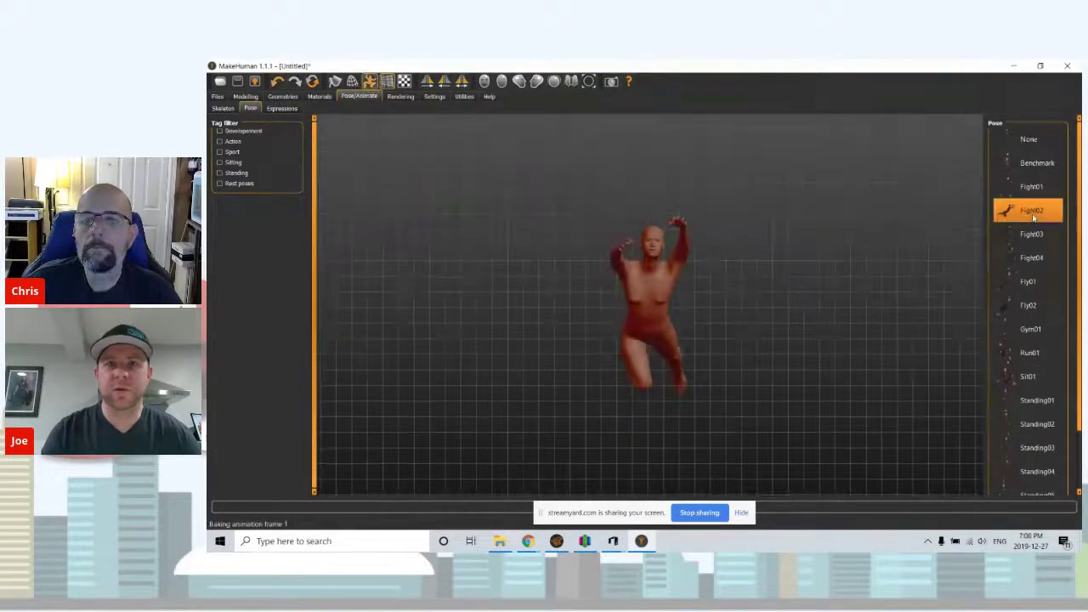
pyautogui.click(1031, 187)
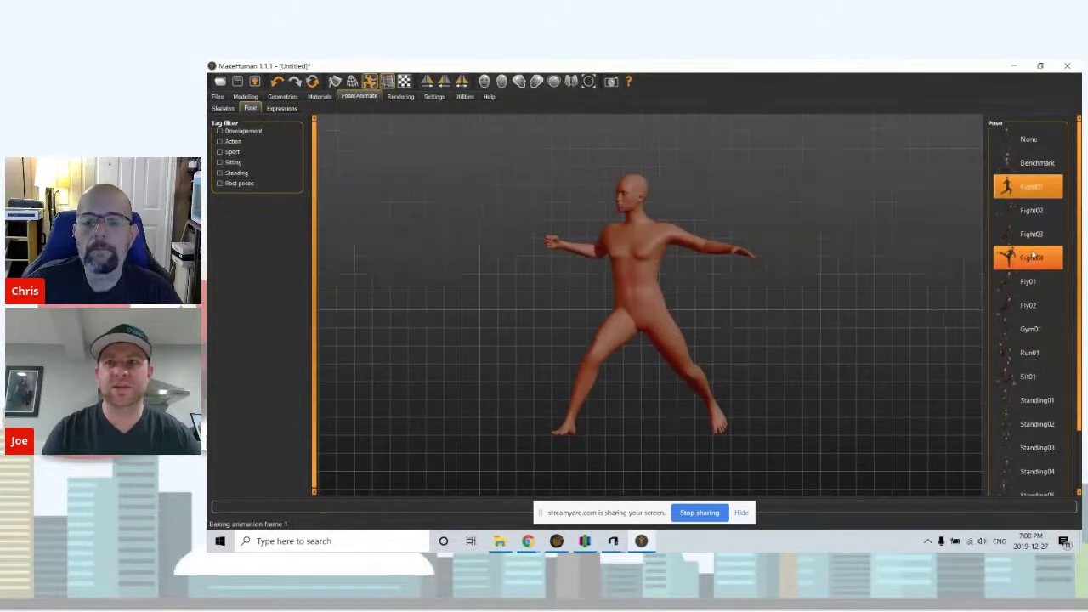
pyautogui.click(1032, 284)
pyautogui.click(1030, 331)
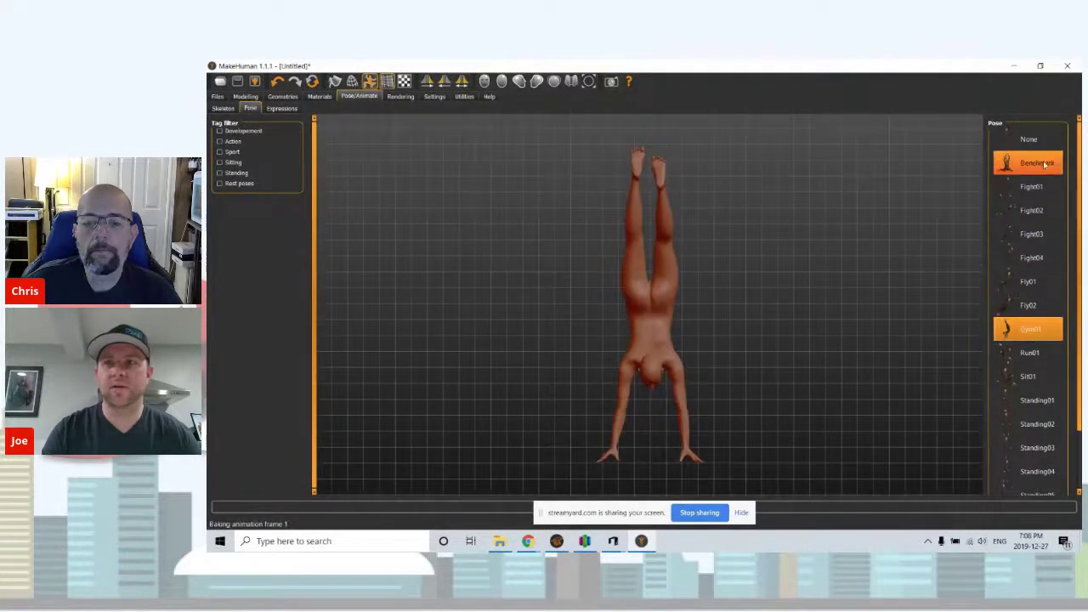
# - Try the poses Standing02, Standing01, Standing03 and Standing04 on the figure
pyautogui.click(1038, 424)
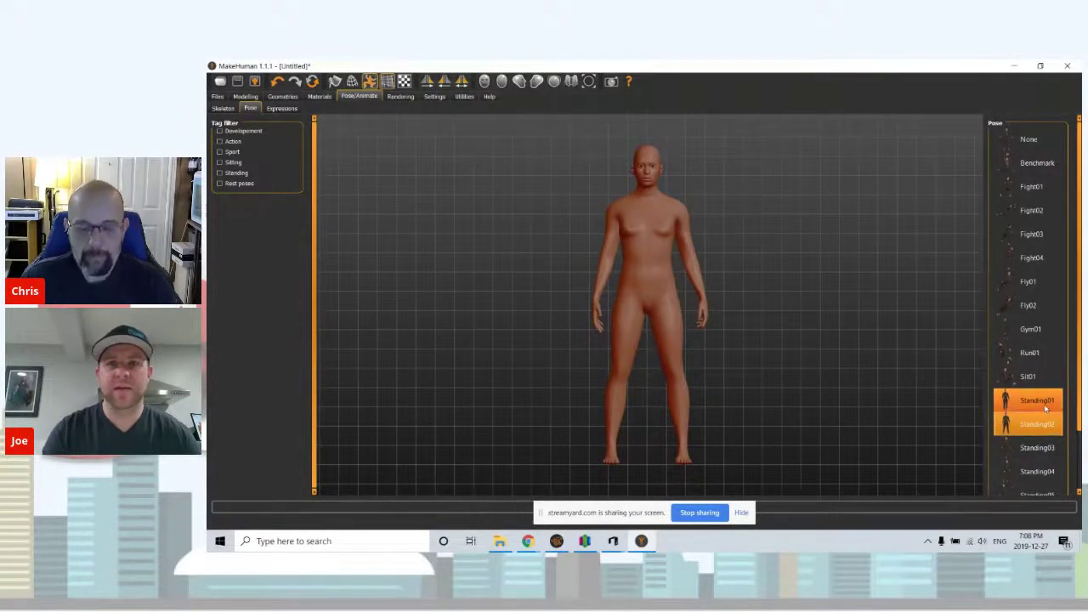
pyautogui.click(1045, 409)
pyautogui.click(1045, 448)
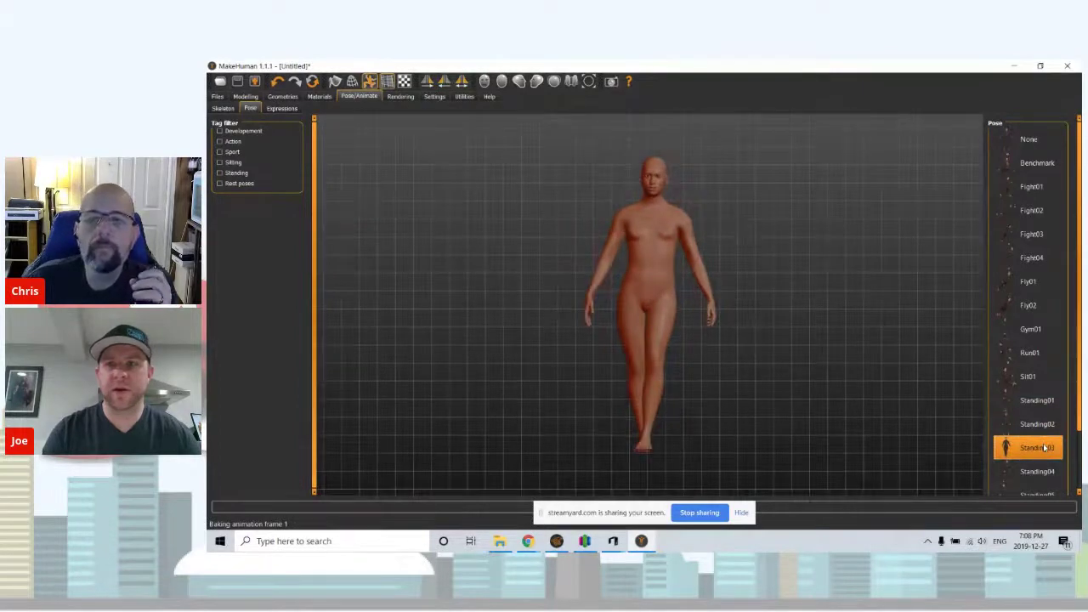
pyautogui.click(1049, 472)
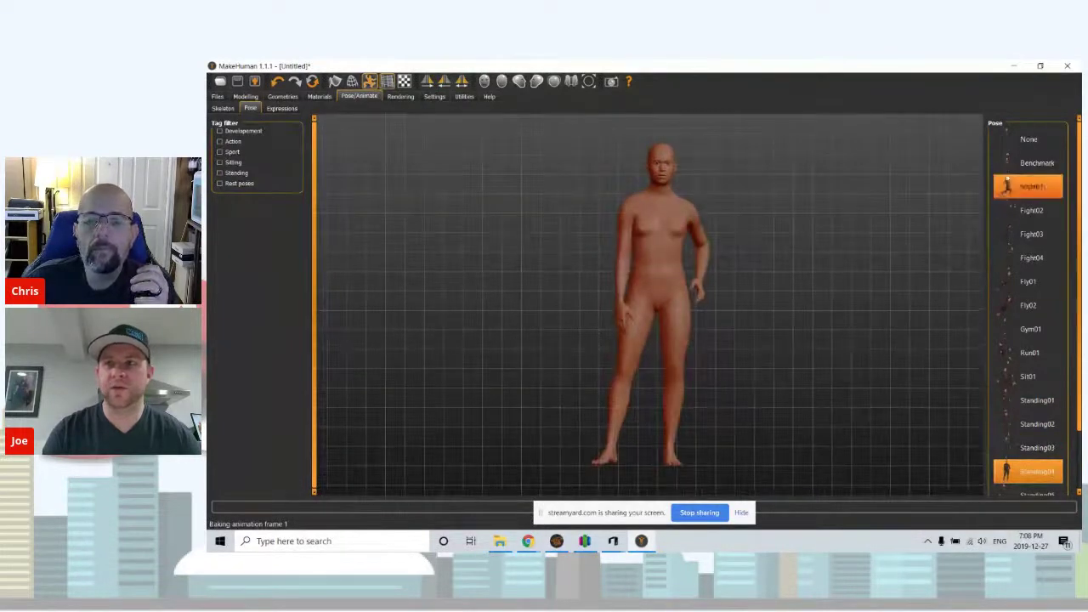
# - Reset the figure's pose to None and inspect the default stance from behind and from the front
pyautogui.click(1028, 139)
pyautogui.moveTo(806, 238); pyautogui.dragTo(649, 242)
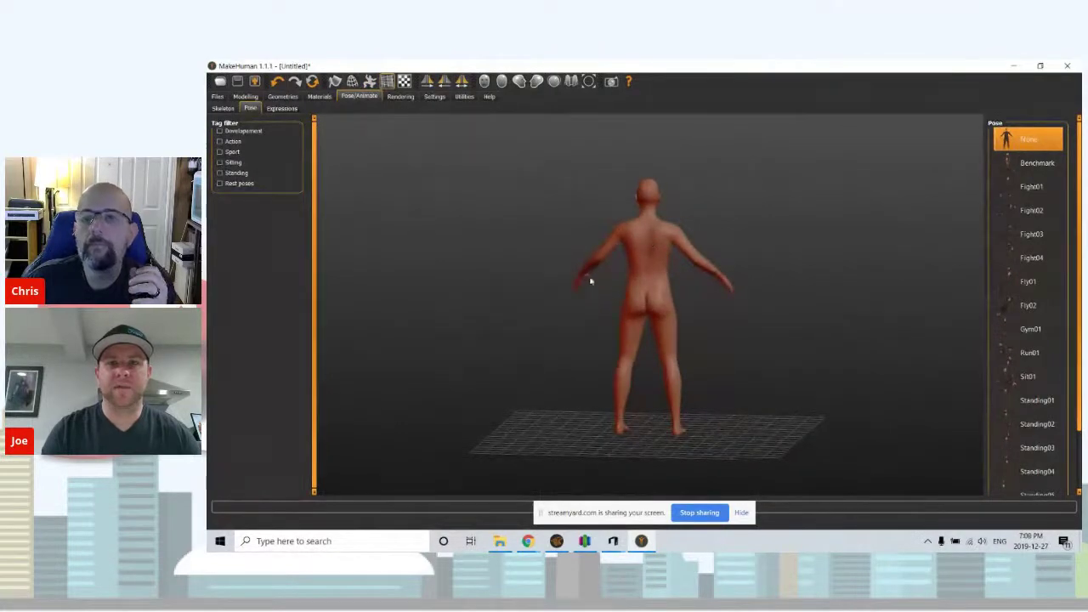
pyautogui.moveTo(546, 253); pyautogui.dragTo(725, 254)
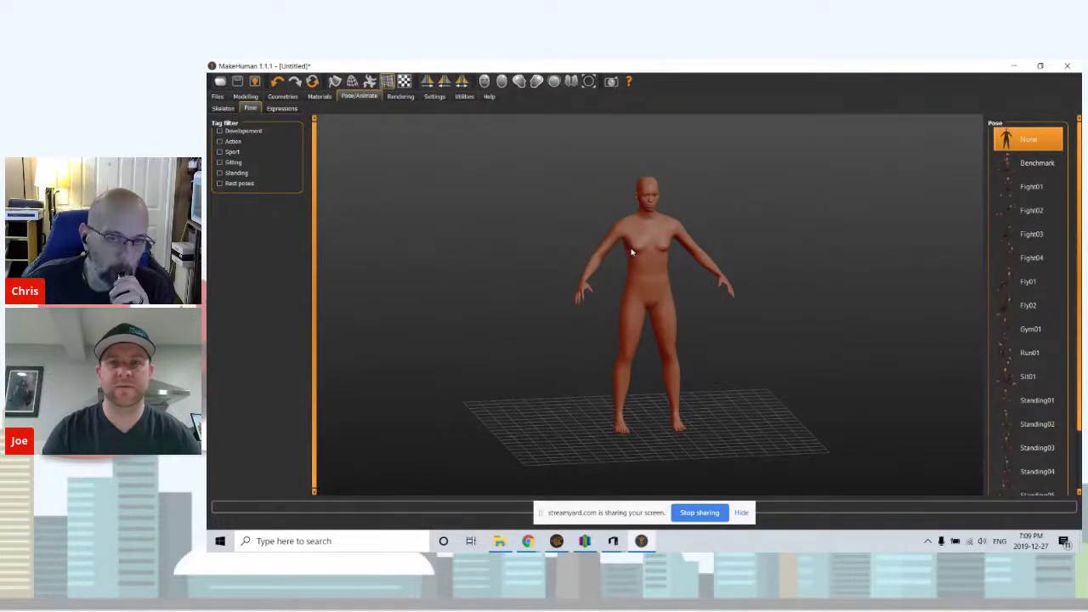
# - Apply the Standing02 pose to the figure and check the lowered arms from slightly different angles
pyautogui.click(1032, 423)
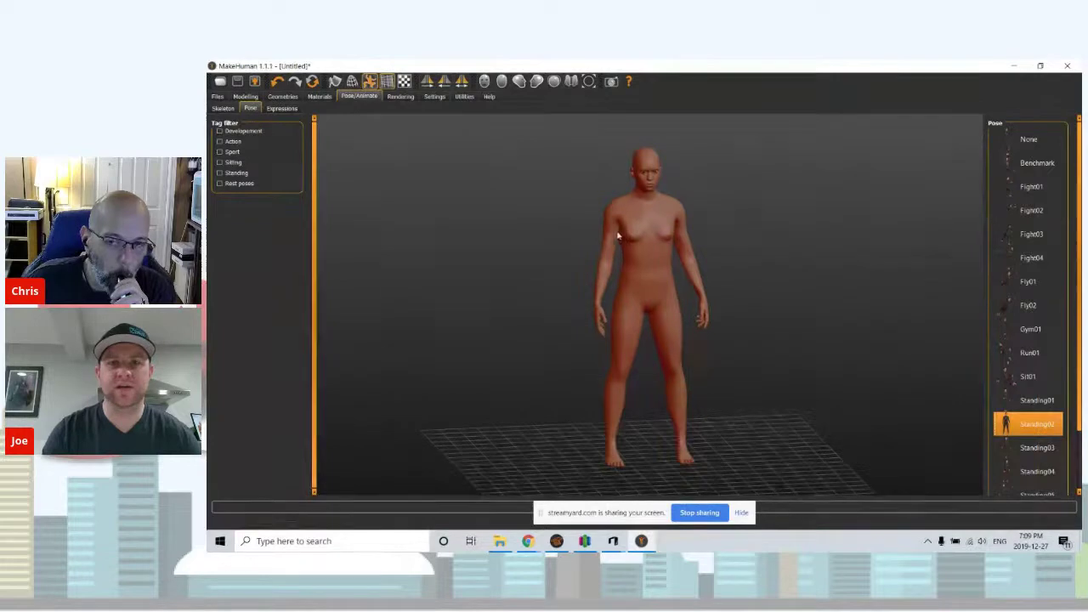
pyautogui.moveTo(765, 221)
pyautogui.mouseDown()
pyautogui.moveTo(651, 223)
pyautogui.moveTo(578, 209)
pyautogui.moveTo(720, 233)
pyautogui.moveTo(722, 211)
pyautogui.moveTo(709, 209)
pyautogui.moveTo(753, 211)
pyautogui.mouseUp()
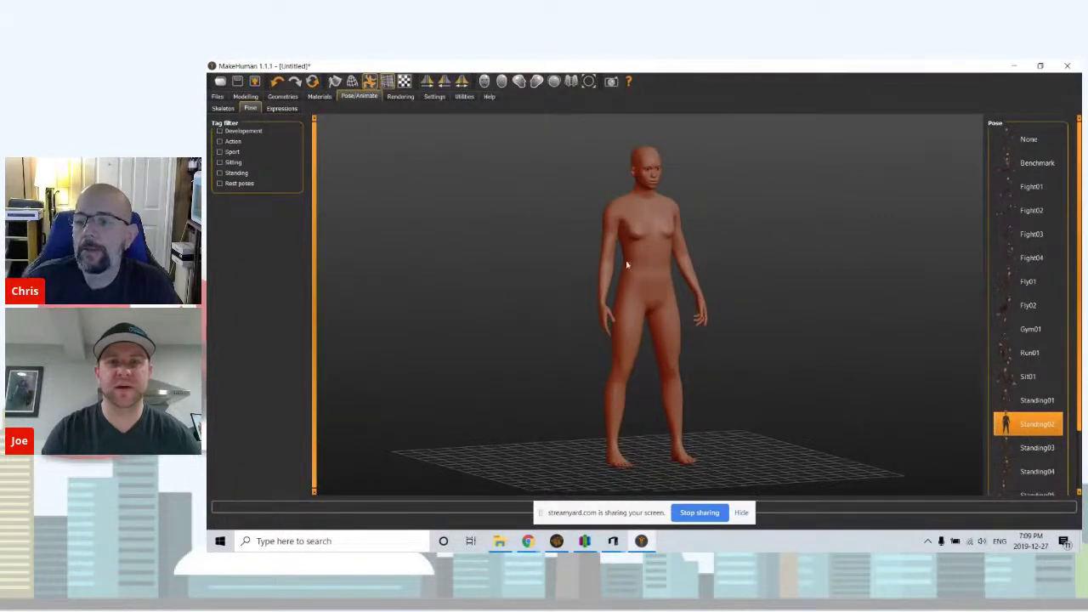
pyautogui.moveTo(536, 236)
pyautogui.mouseDown()
pyautogui.moveTo(462, 246)
pyautogui.moveTo(529, 241)
pyautogui.mouseUp()
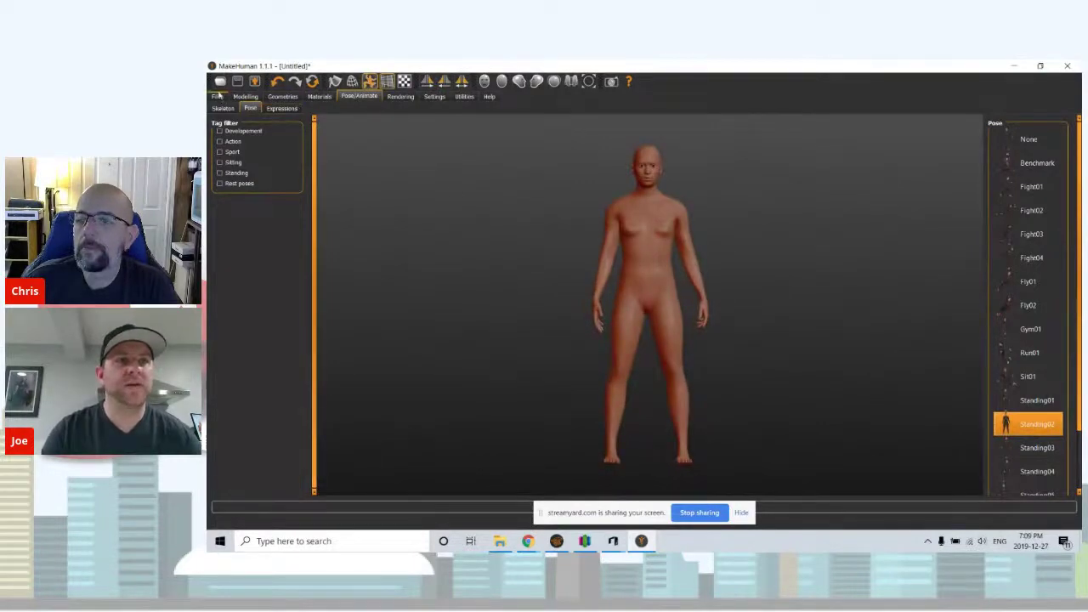
# - Set up the figure's export with the Stereolithography (stl) mesh format and centimeter as the scale unit
pyautogui.click(217, 96)
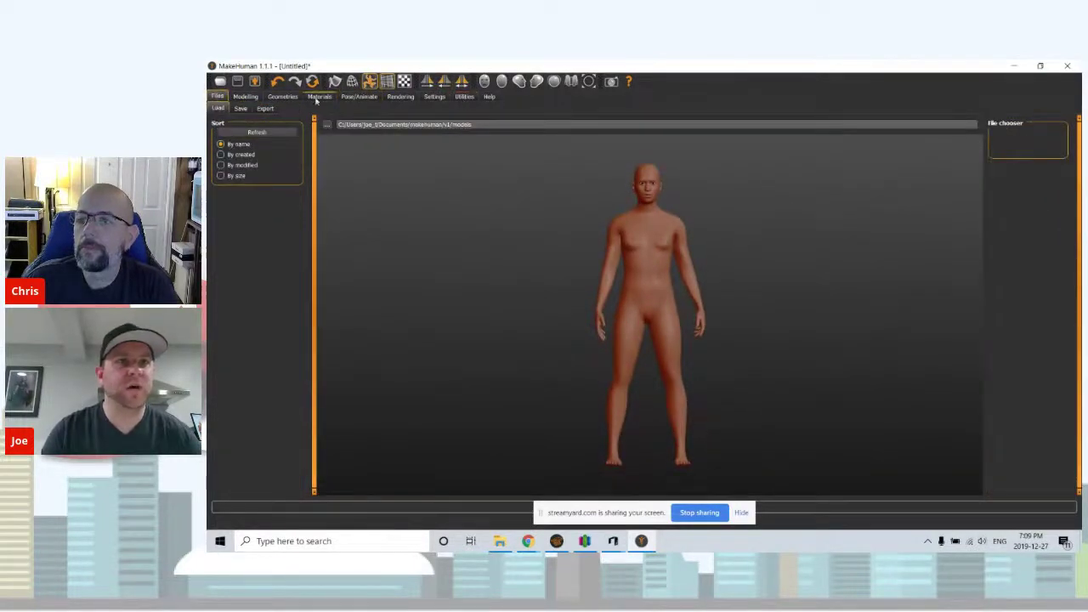
pyautogui.click(265, 108)
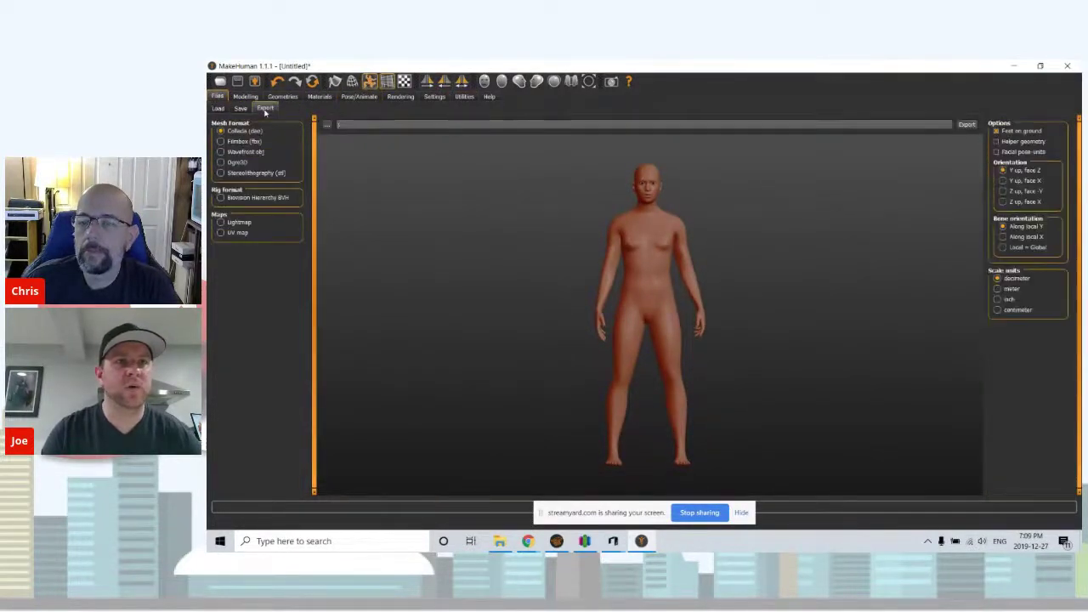
pyautogui.click(223, 172)
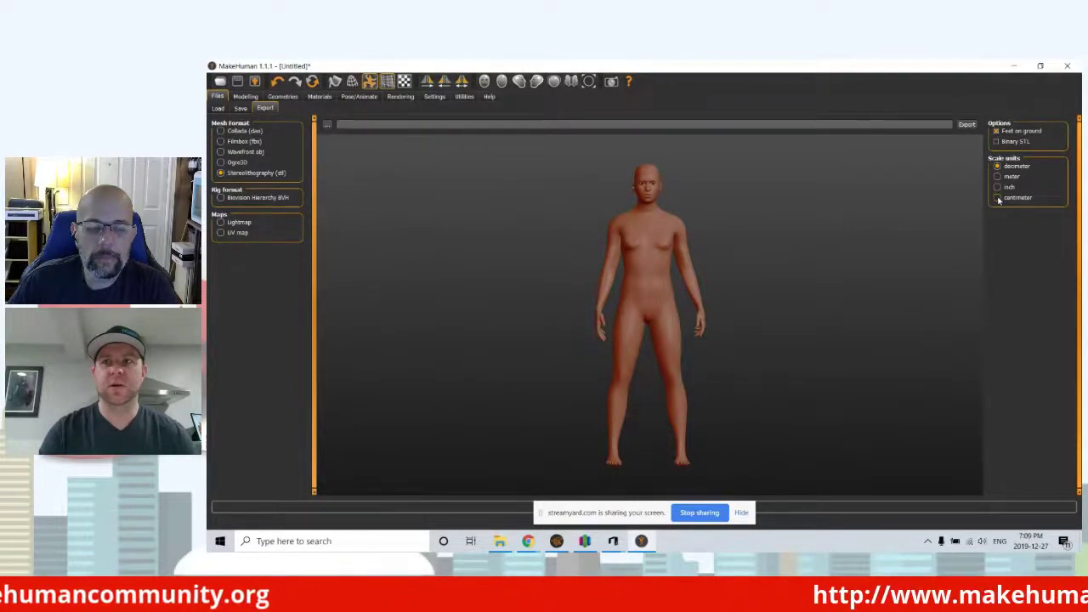
pyautogui.click(997, 198)
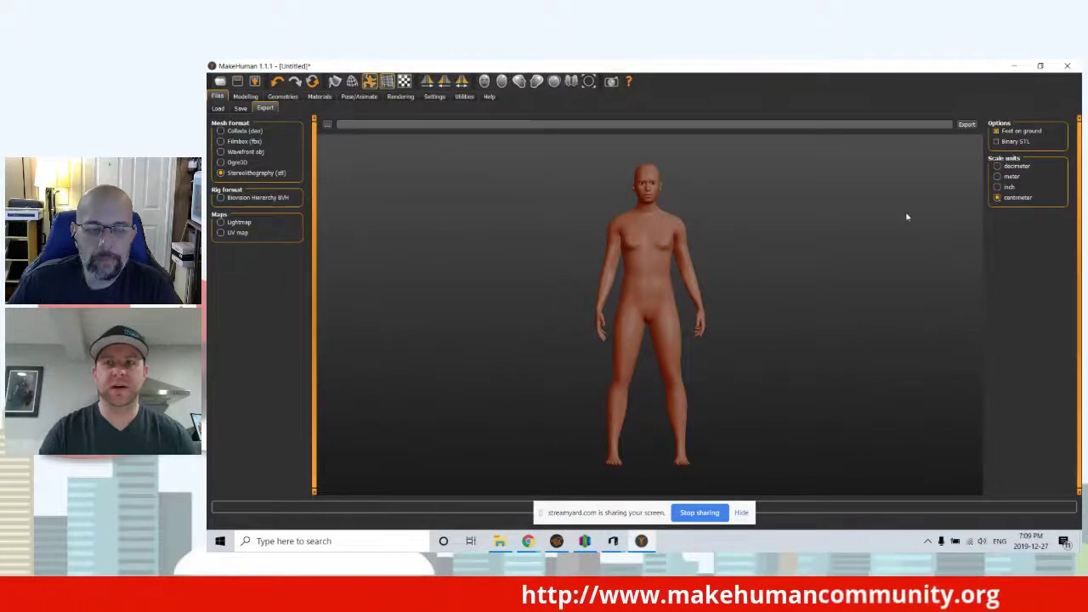
# - Look at where the STL export would be saved, and leave the save dialog without saving
pyautogui.moveTo(736, 221)
pyautogui.mouseDown()
pyautogui.moveTo(671, 225)
pyautogui.moveTo(756, 219)
pyautogui.mouseUp()
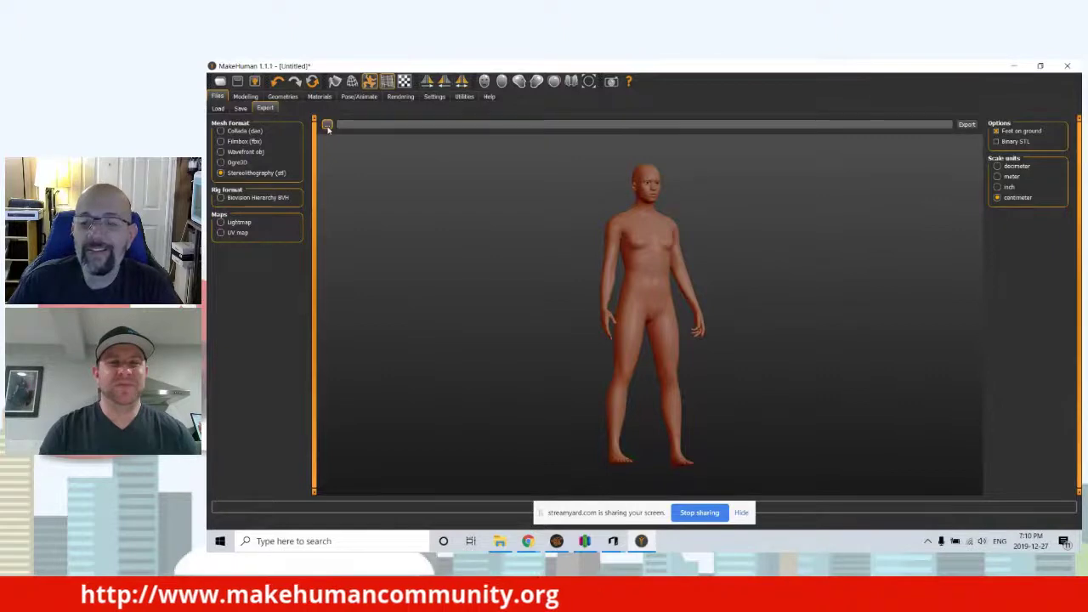
pyautogui.click(327, 126)
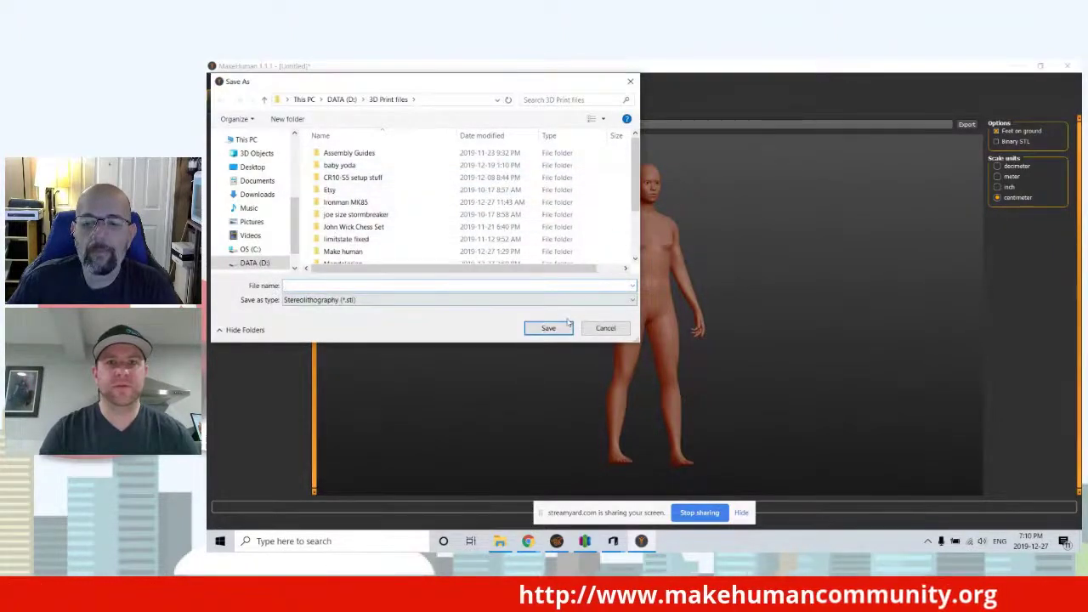
pyautogui.press('Escape')
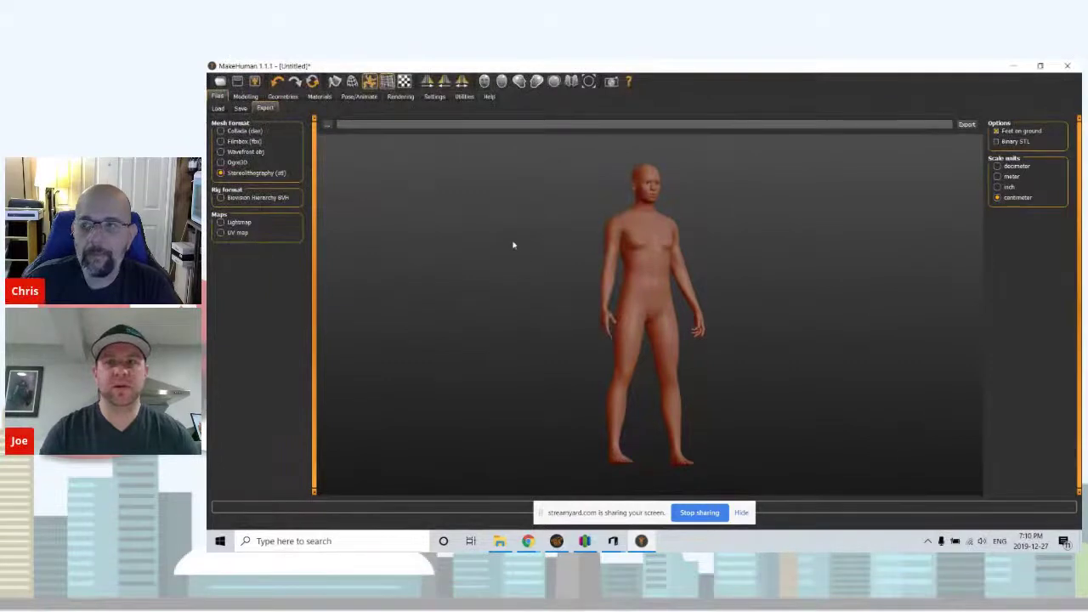
# - Enable the Binary STL export option and inspect the posed figure from several angles
pyautogui.click(997, 144)
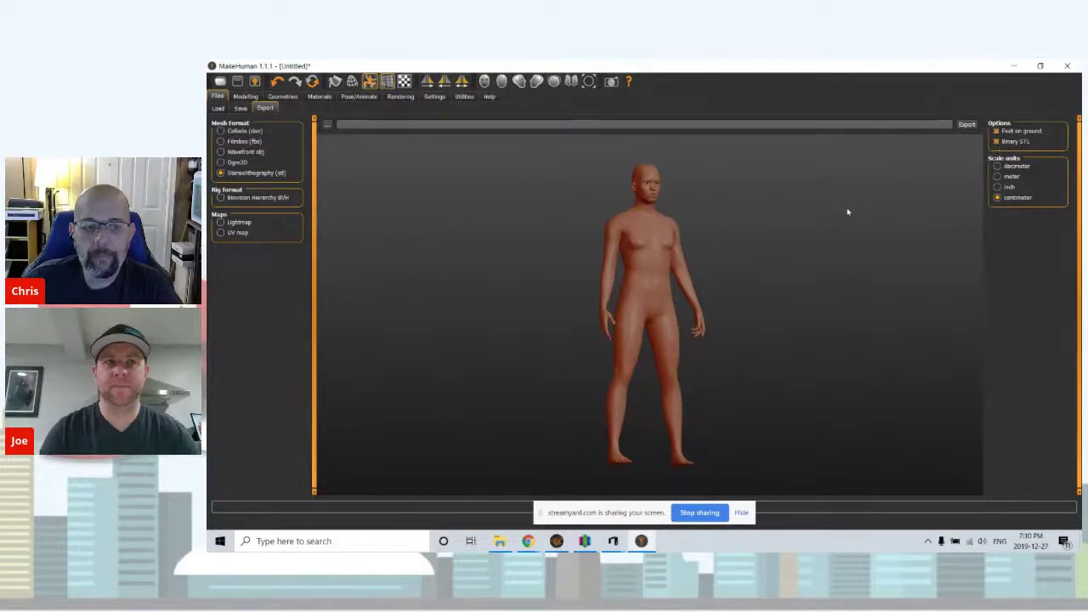
pyautogui.moveTo(850, 211); pyautogui.dragTo(790, 224)
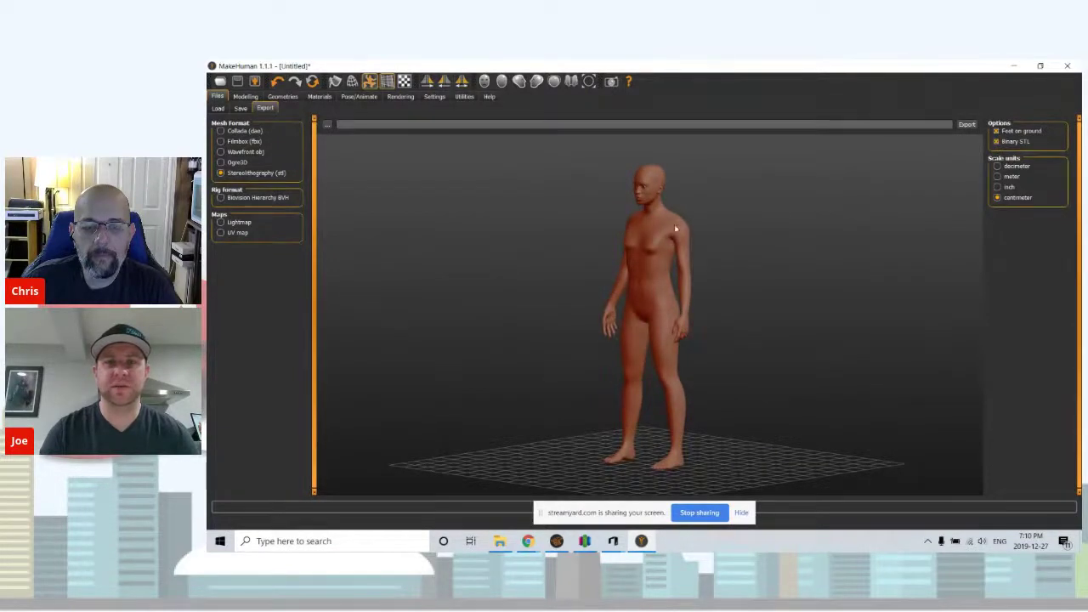
pyautogui.moveTo(796, 260); pyautogui.dragTo(772, 211)
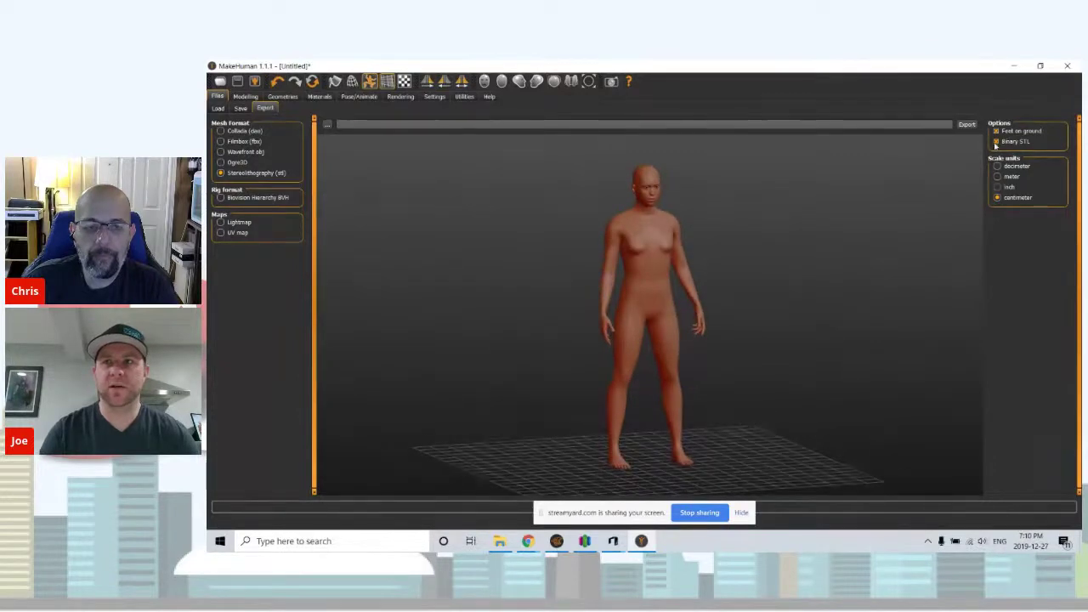
pyautogui.moveTo(862, 214); pyautogui.dragTo(569, 207)
pyautogui.press('.')
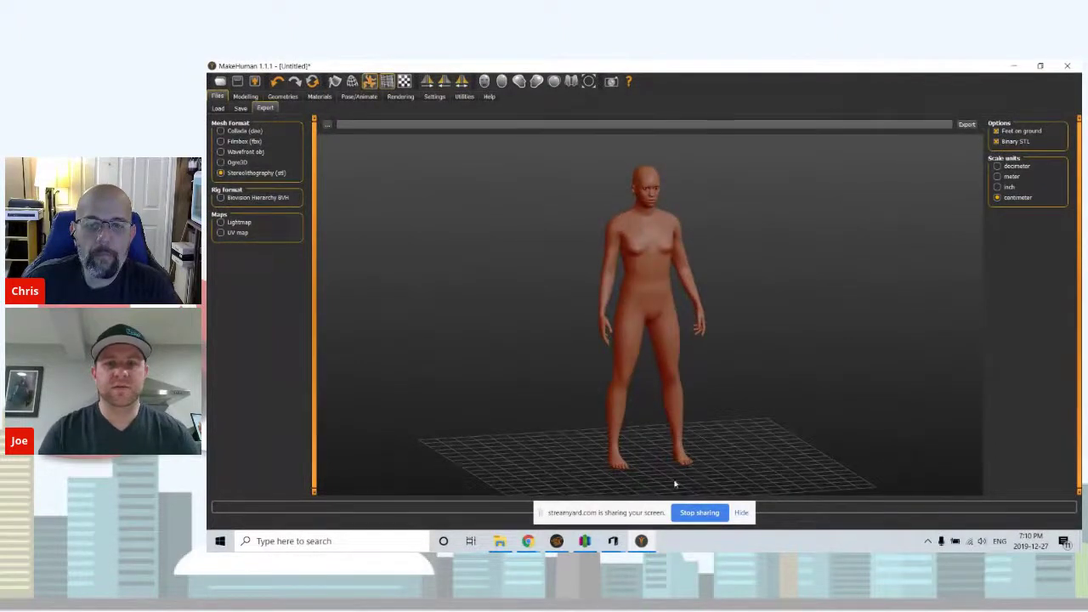
# - Switch to the 3D Builder window holding the final body model with its arms out, and view it from the side
pyautogui.moveTo(614, 541)
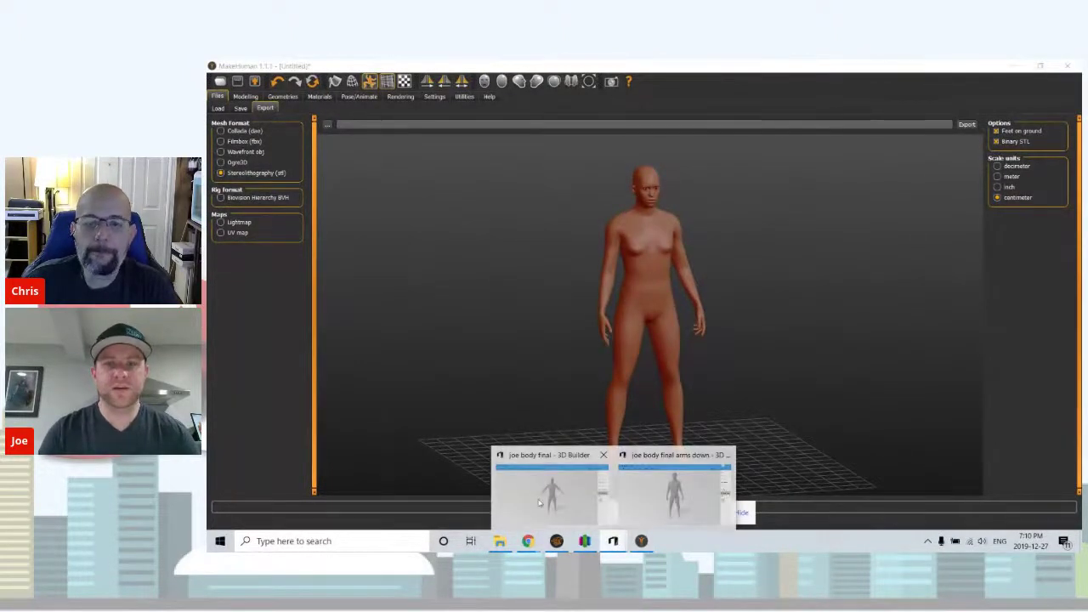
pyautogui.click(672, 480)
pyautogui.moveTo(830, 368); pyautogui.dragTo(451, 335)
pyautogui.press('.')
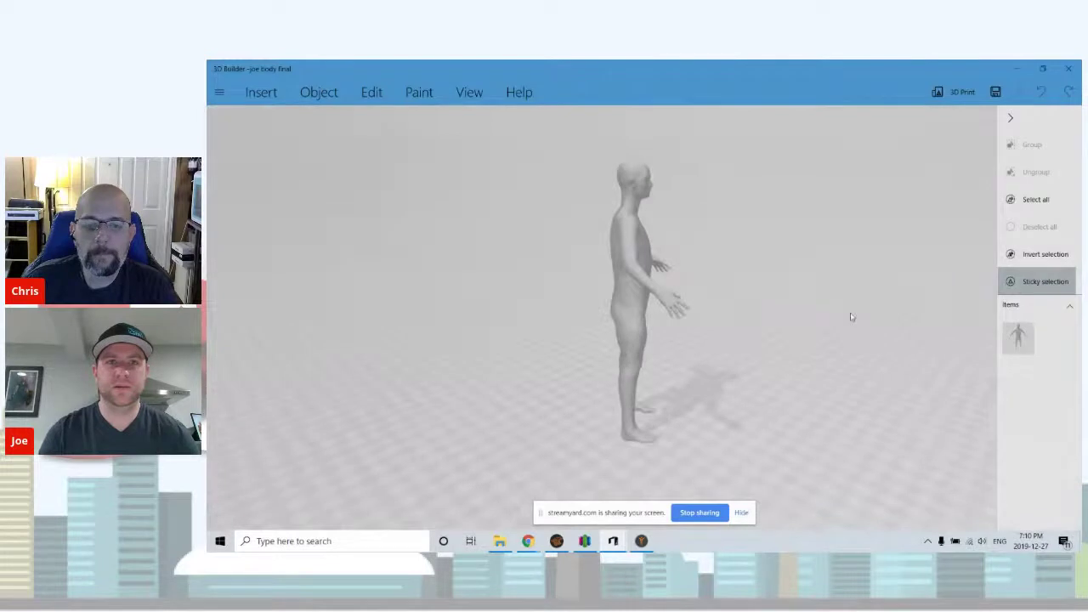
# - Select the body model, show its overall scale dimensions in millimetres and inspect it from different angles
pyautogui.click(659, 266)
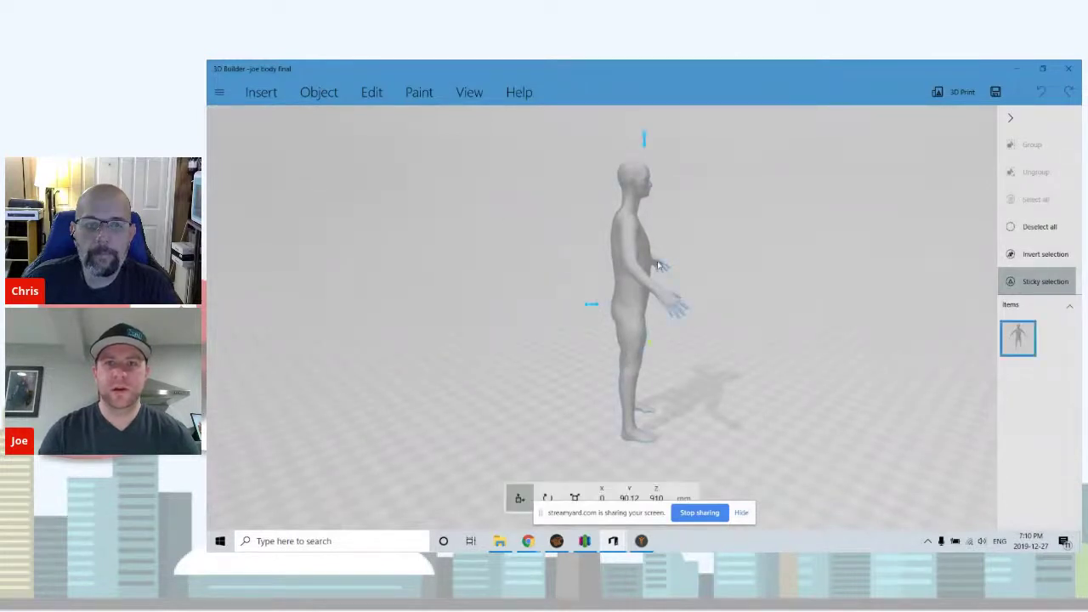
pyautogui.click(575, 497)
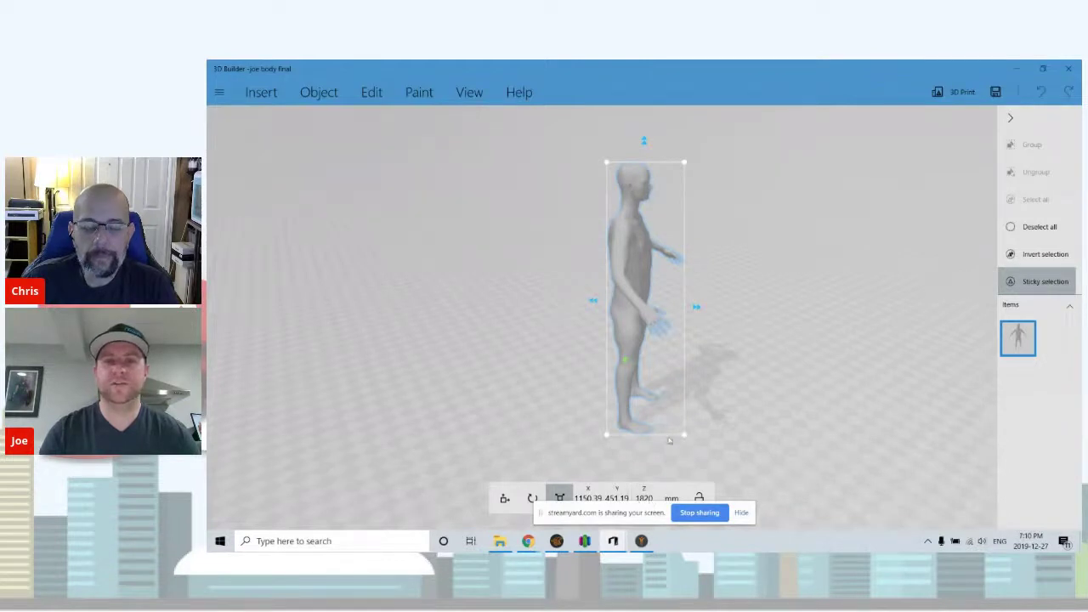
pyautogui.moveTo(669, 273); pyautogui.dragTo(606, 245, button='right')
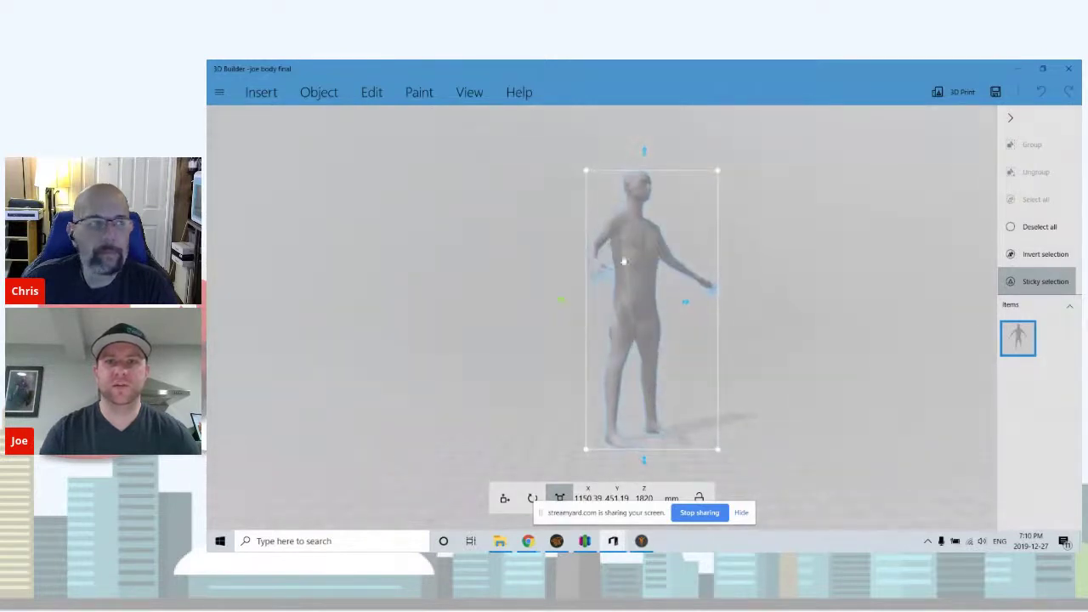
pyautogui.moveTo(653, 303); pyautogui.dragTo(709, 466, button='right')
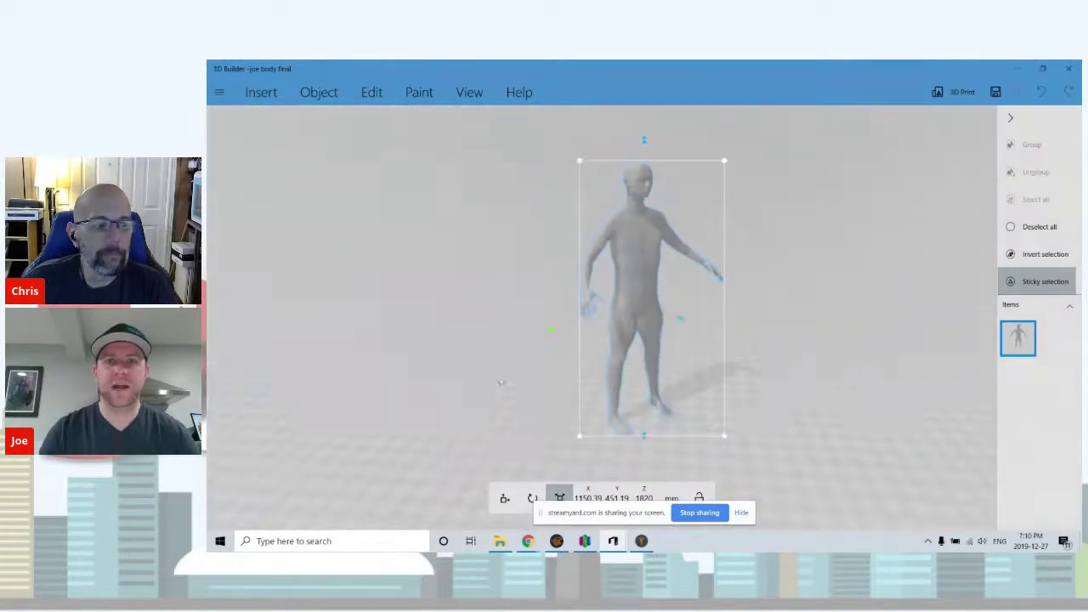
# - Deselect the body model and examine its proportions from the front and side
pyautogui.moveTo(502, 383); pyautogui.dragTo(600, 402, button='right')
pyautogui.click(544, 297)
pyautogui.moveTo(544, 297); pyautogui.dragTo(491, 293, button='right')
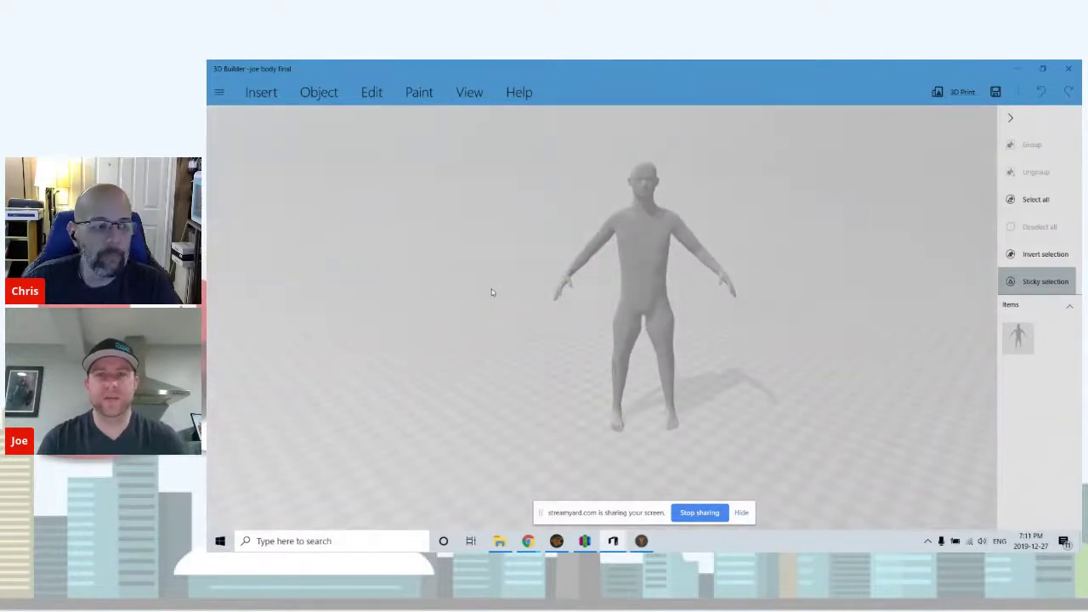
pyautogui.moveTo(491, 293)
pyautogui.mouseDown(button='right')
pyautogui.moveTo(750, 338)
pyautogui.moveTo(770, 356)
pyautogui.moveTo(896, 342)
pyautogui.moveTo(840, 284)
pyautogui.moveTo(706, 258)
pyautogui.moveTo(482, 282)
pyautogui.mouseUp(button='right')
pyautogui.moveTo(347, 280); pyautogui.dragTo(712, 310, button='right')
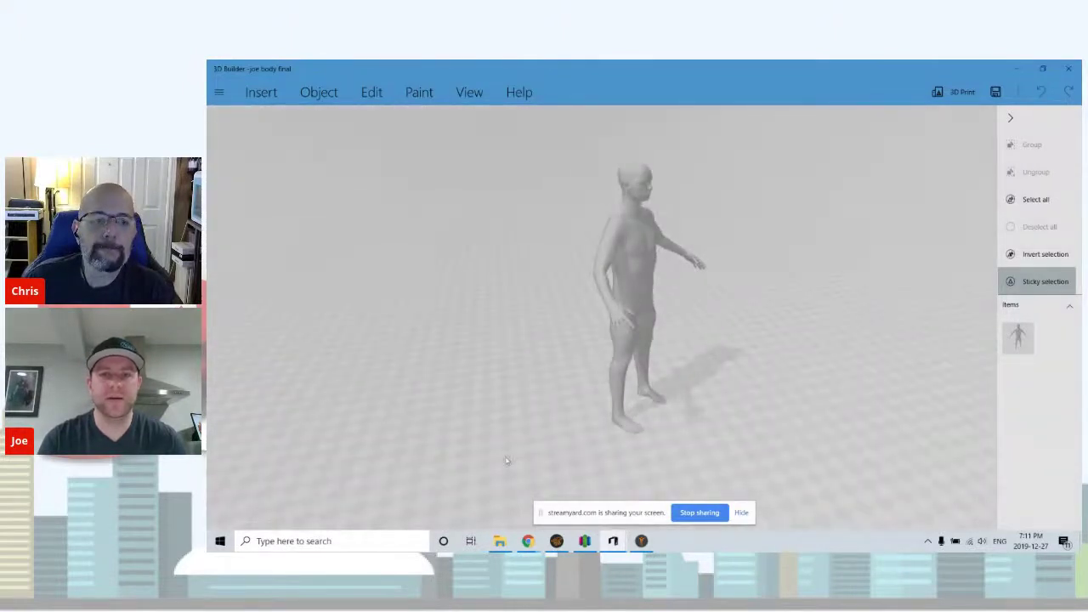
# - Import the Beskar Armor - Chest file from the Mandalorian - Beskar Armor folder into the body scene, using millimetres
pyautogui.click(519, 482)
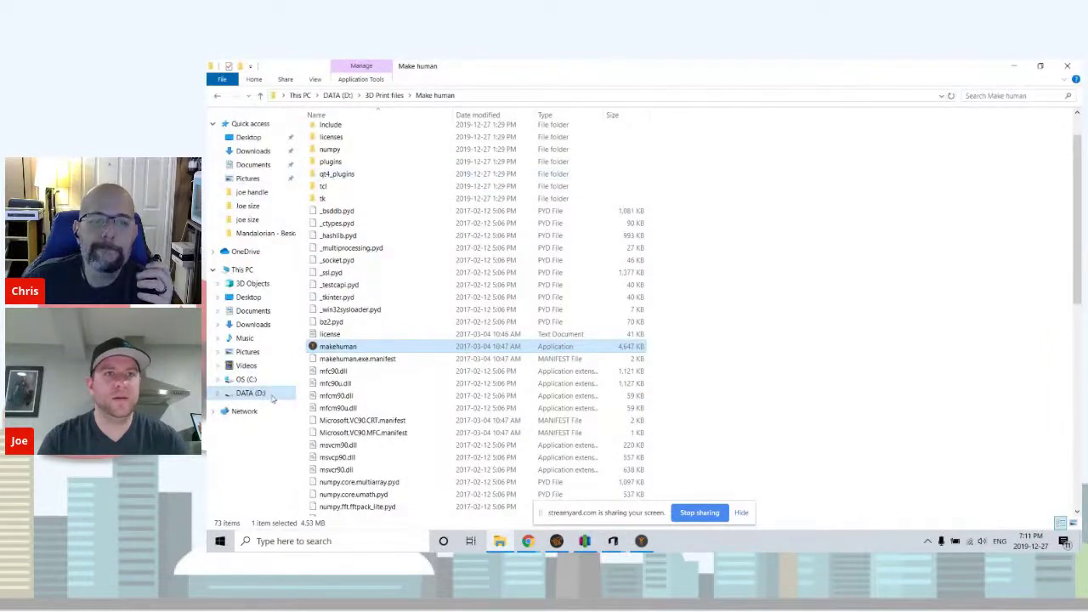
pyautogui.click(270, 393)
pyautogui.doubleClick(355, 134)
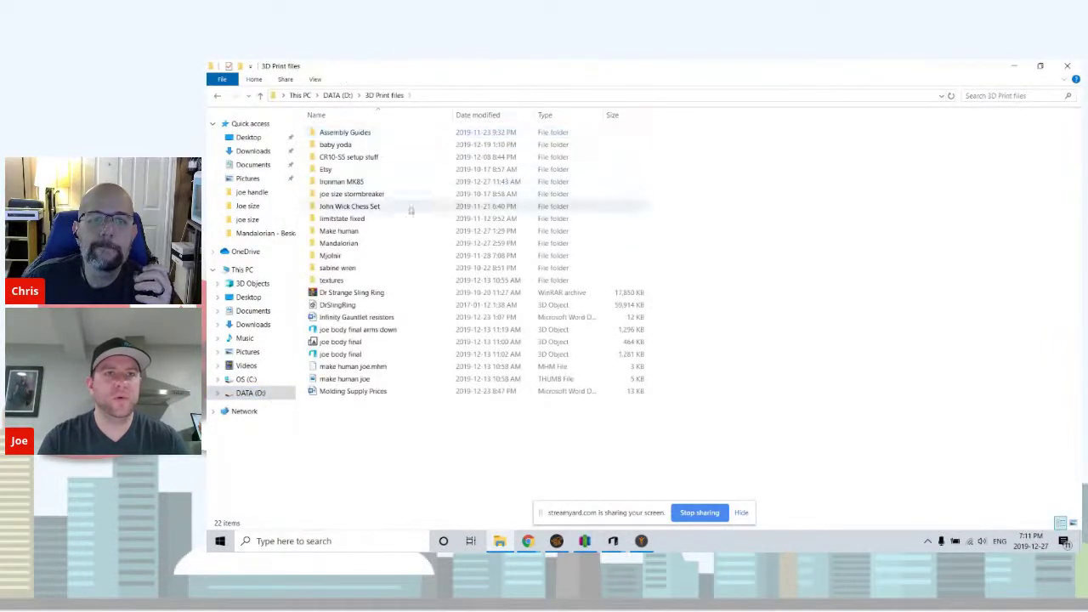
pyautogui.doubleClick(383, 244)
pyautogui.doubleClick(365, 132)
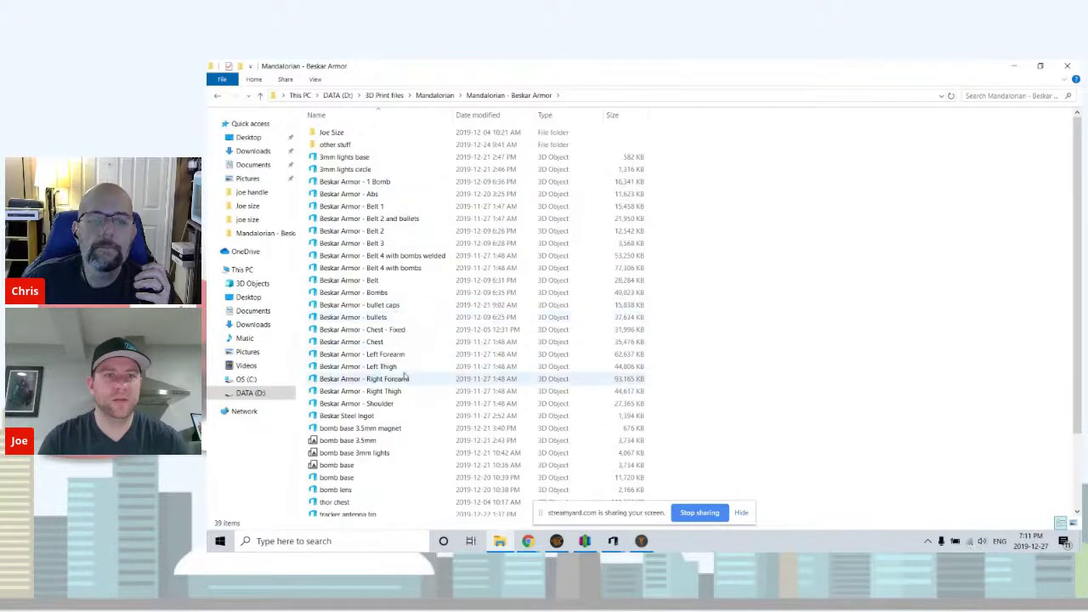
pyautogui.moveTo(355, 344); pyautogui.dragTo(779, 327)
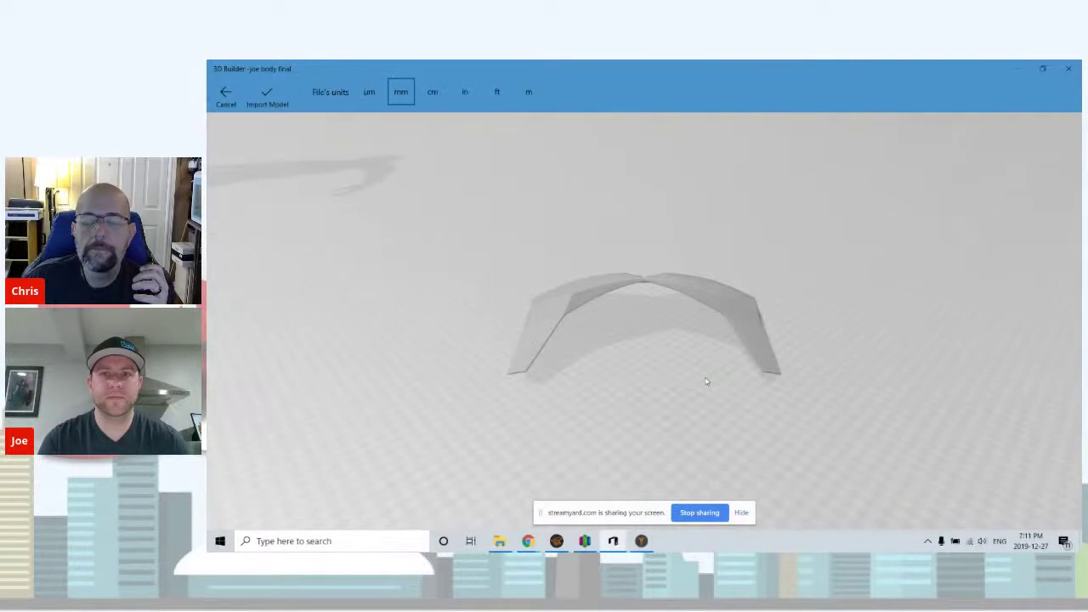
pyautogui.click(267, 95)
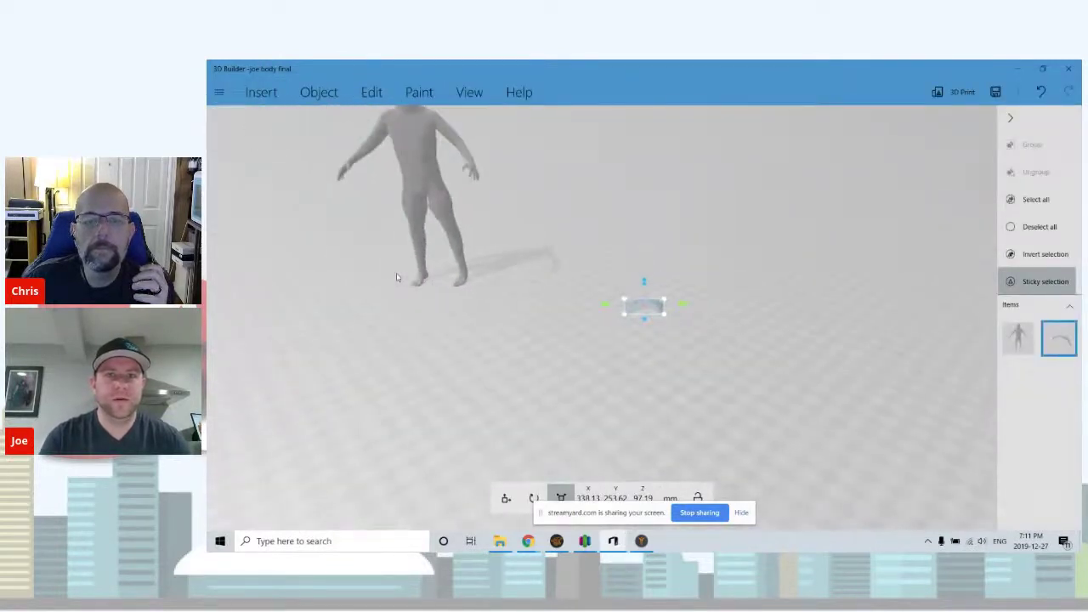
# - Rotate the imported chest plate by 90 degrees so it stands upright
pyautogui.moveTo(723, 400); pyautogui.dragTo(563, 374)
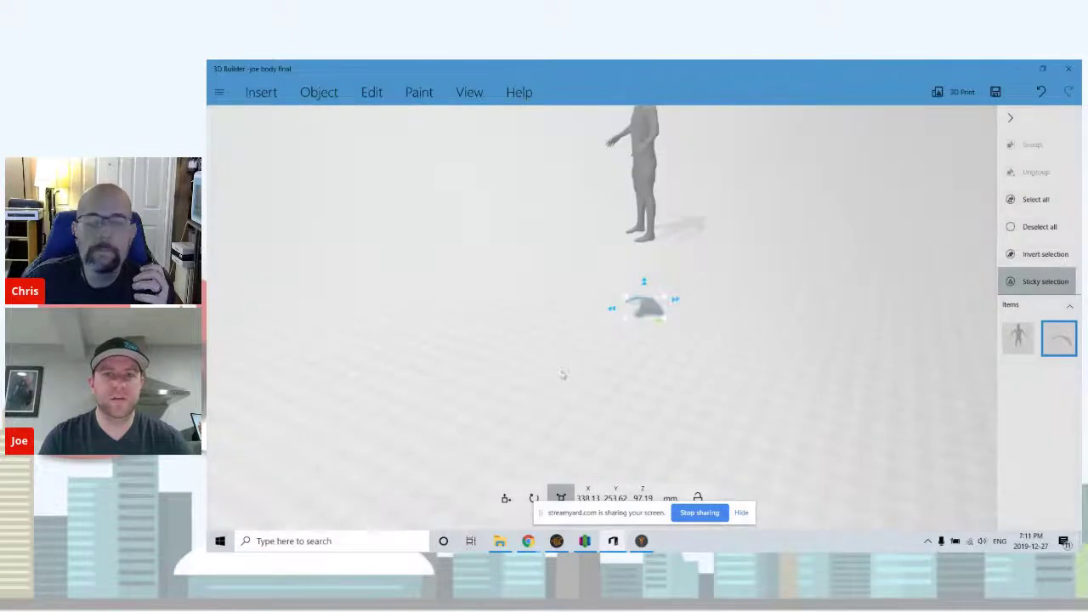
pyautogui.click(533, 498)
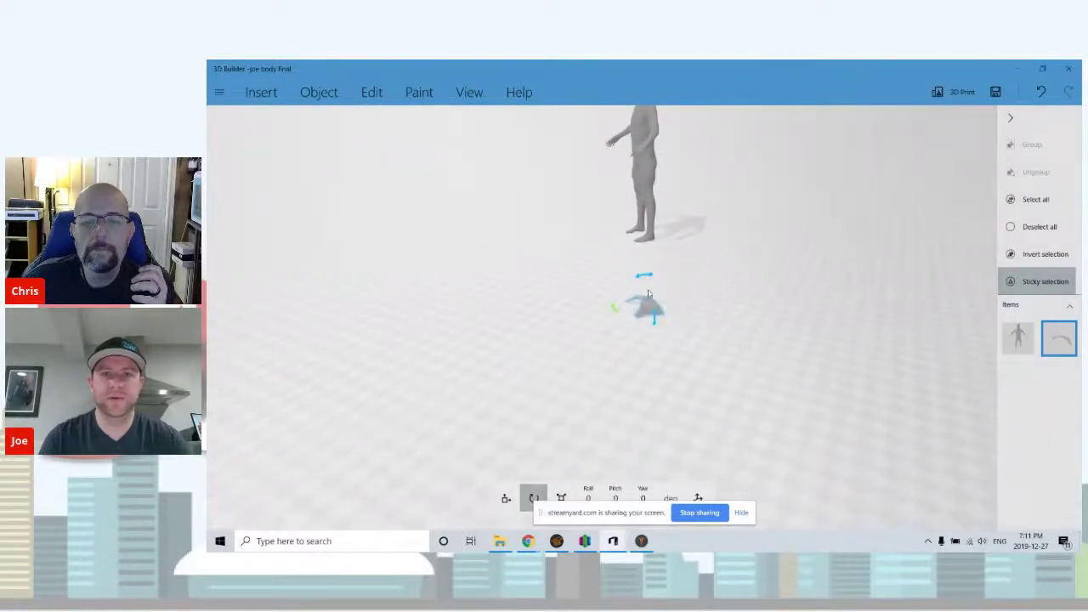
pyautogui.click(645, 276)
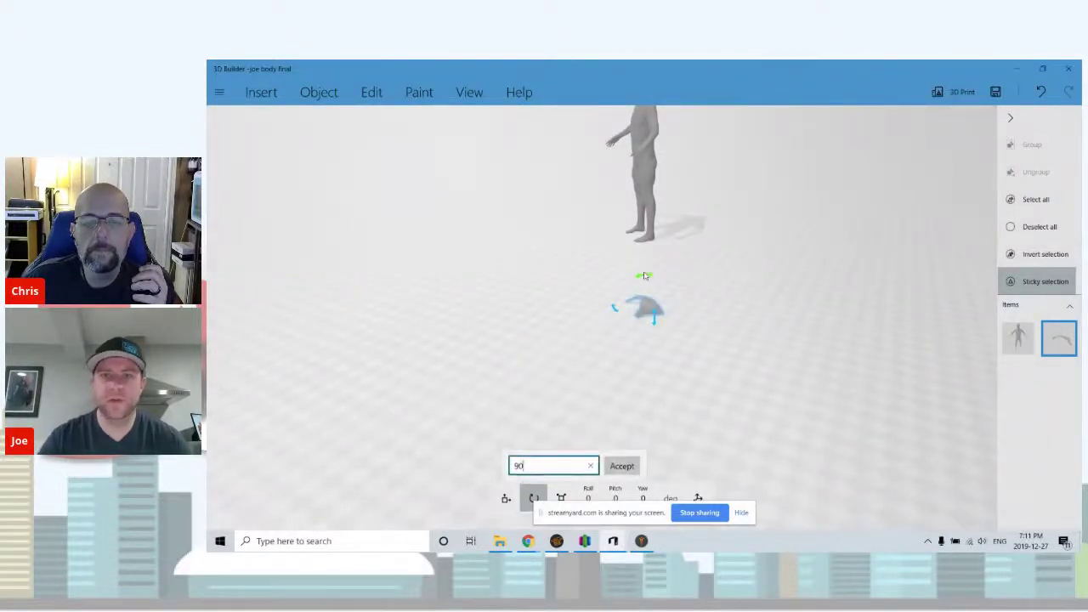
# - Position the chest plate at X 0 and bring it to the body's torso, at about Y 42 and Z 1254 mm
pyautogui.click(506, 498)
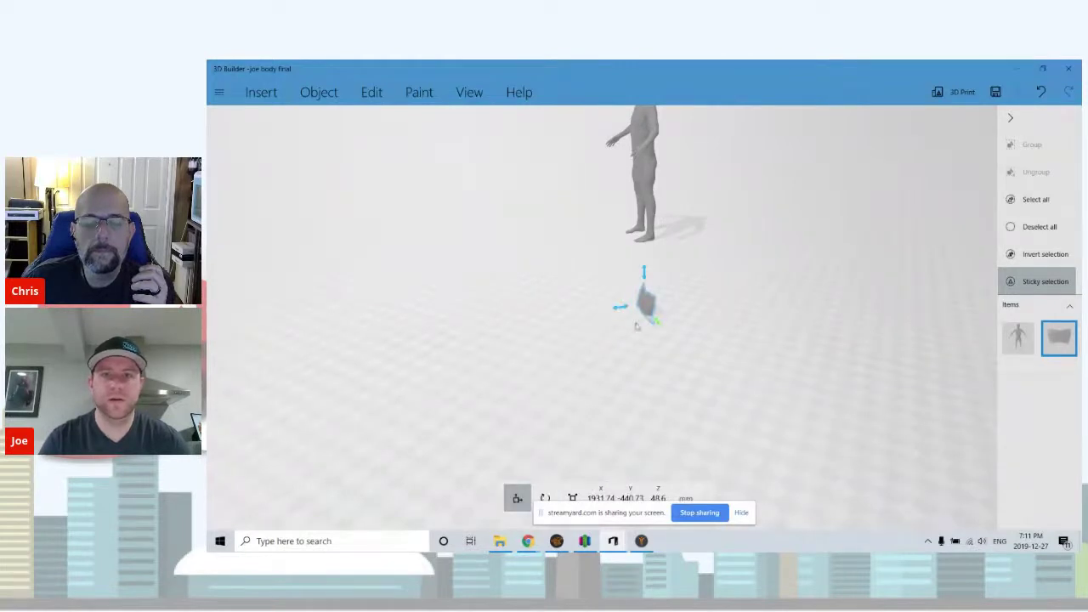
pyautogui.click(664, 323)
pyautogui.write('0')
pyautogui.press('Return')
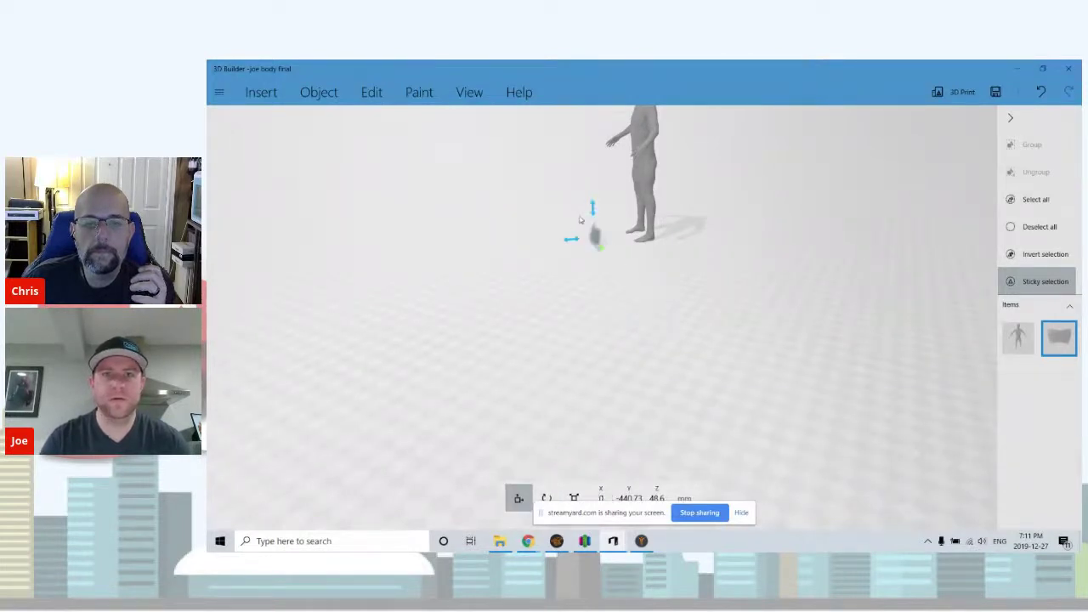
pyautogui.moveTo(571, 242); pyautogui.dragTo(637, 93)
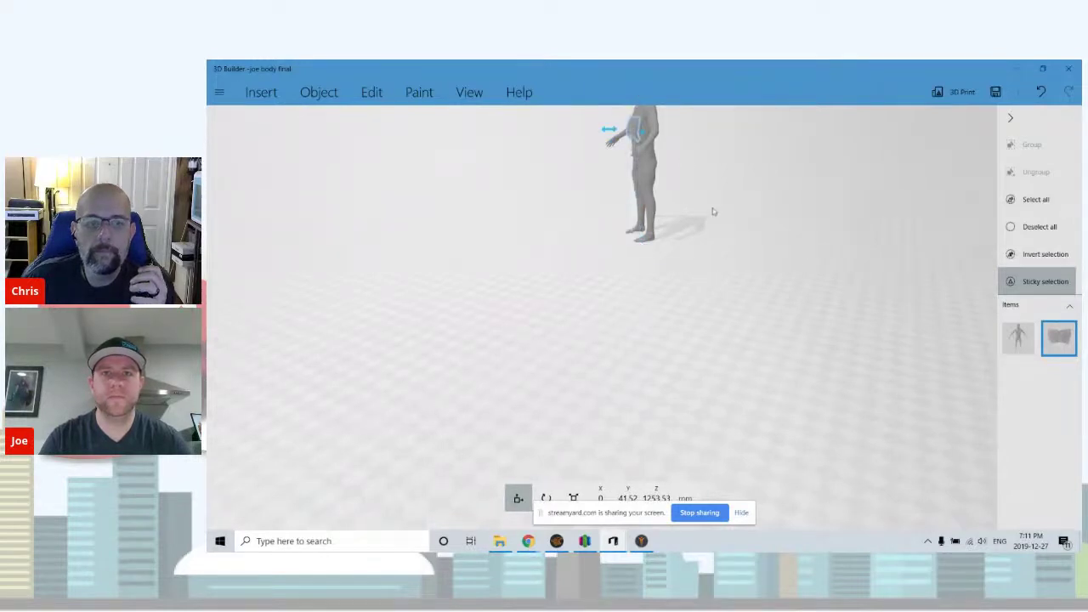
# - Examine closely how the chest plate sits against the body's torso from the side and at an angle
pyautogui.click(651, 128)
pyautogui.scroll(2, 651, 125)
pyautogui.moveTo(651, 125); pyautogui.dragTo(765, 396, button='right')
pyautogui.scroll(2, 727, 183)
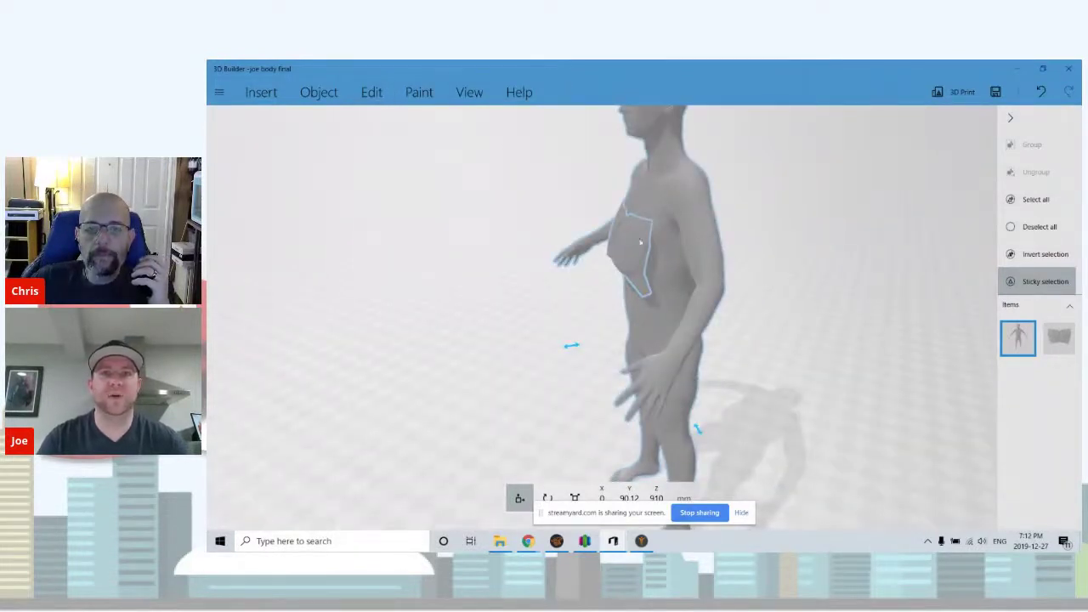
pyautogui.moveTo(528, 267); pyautogui.dragTo(569, 243, button='right')
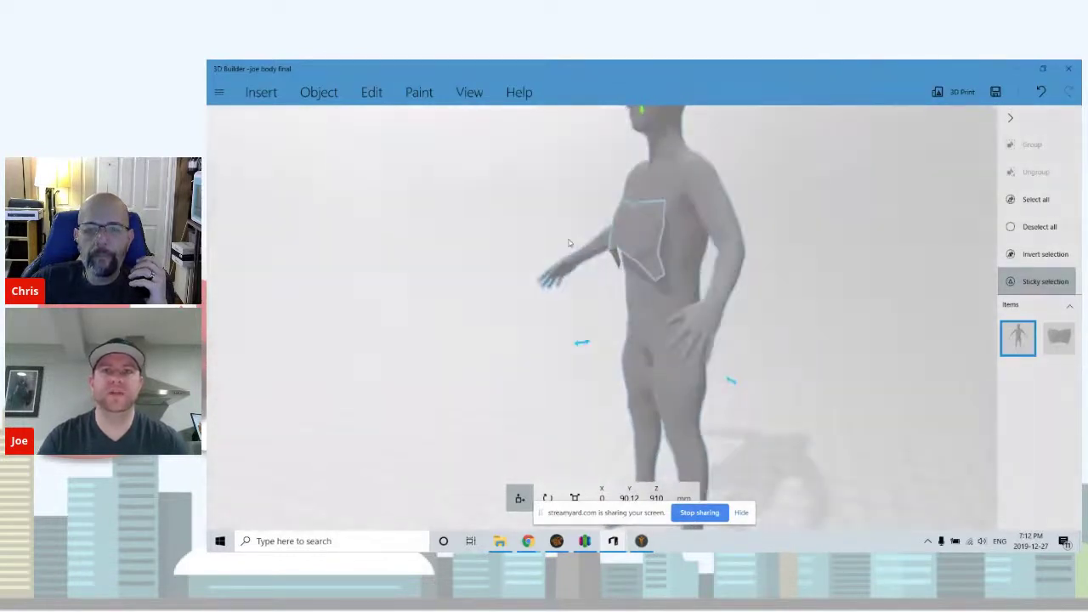
pyautogui.scroll(-2, 569, 243)
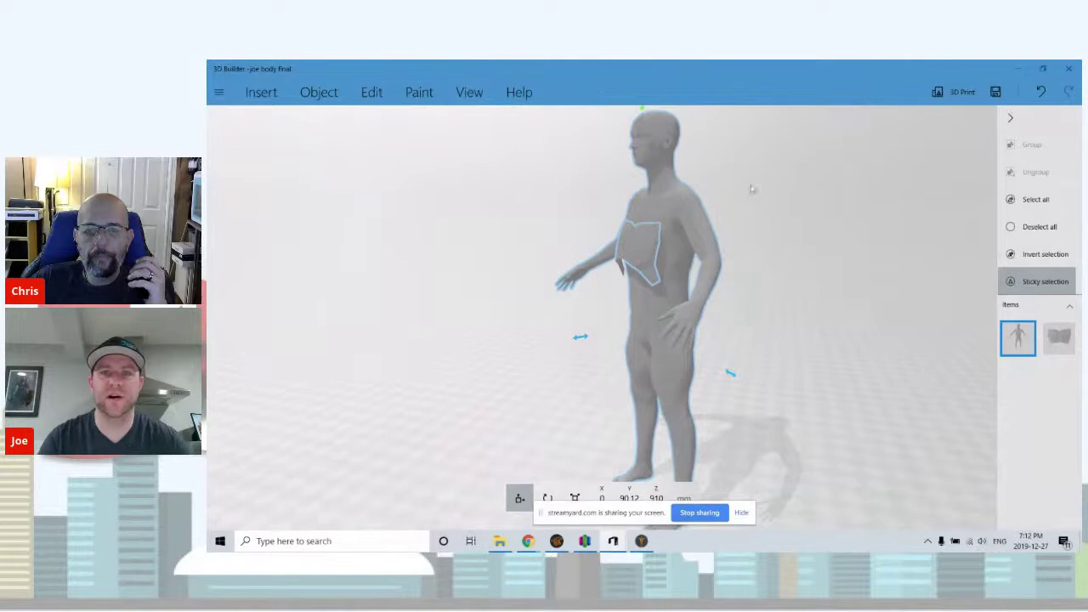
pyautogui.moveTo(750, 187); pyautogui.dragTo(733, 272, button='right')
pyautogui.moveTo(617, 176); pyautogui.dragTo(623, 168)
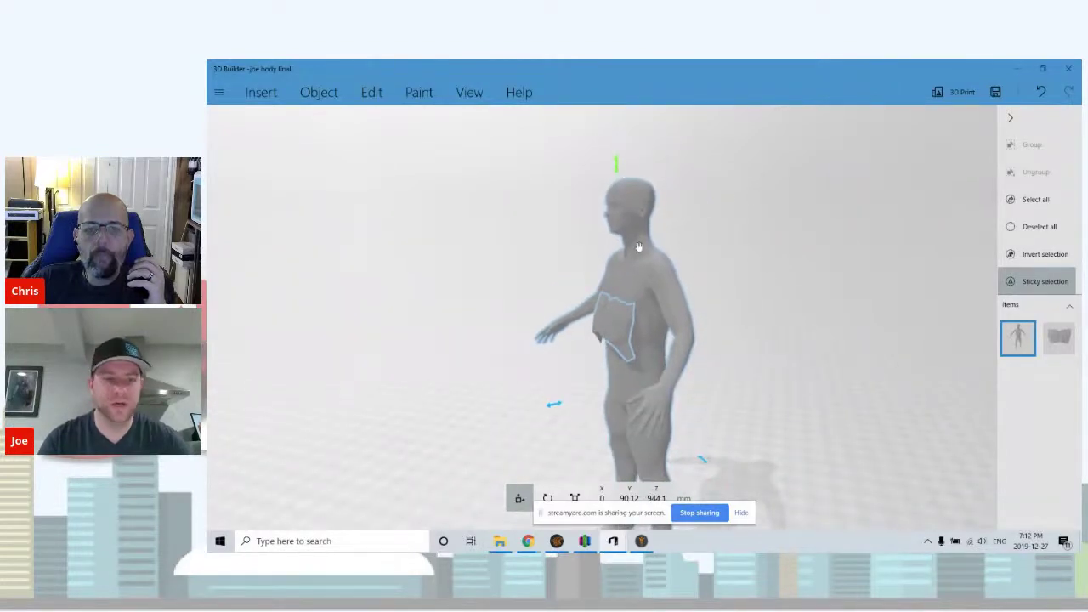
pyautogui.hotkey('ctrl', 'z')
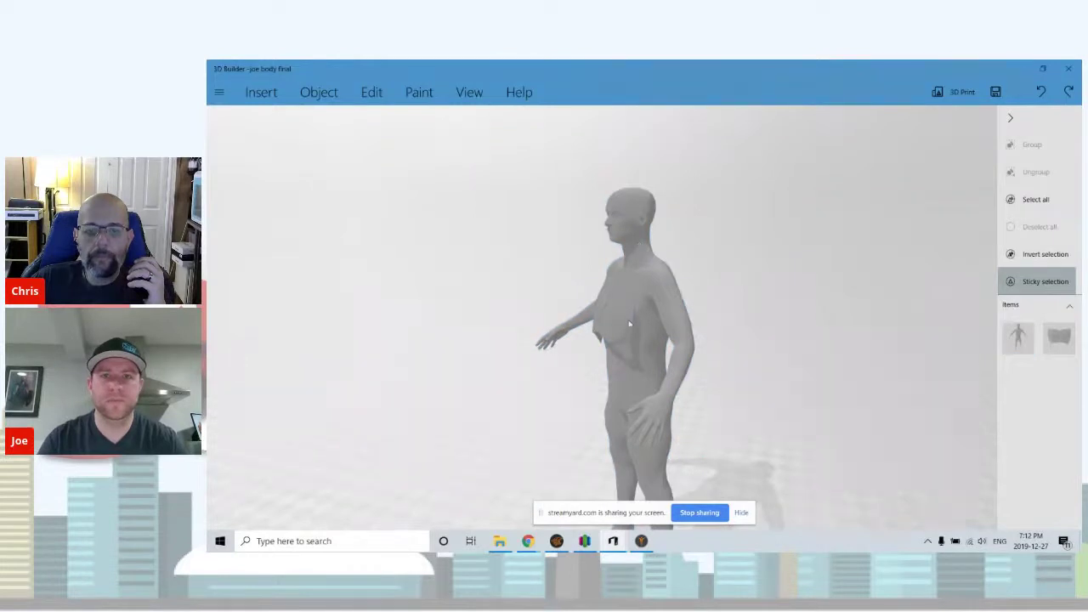
# - Select the chest plate and fit it higher and closer to the chest, at about Y 49 and Z 1333 mm
pyautogui.click(629, 324)
pyautogui.moveTo(605, 270); pyautogui.dragTo(608, 263, button='right')
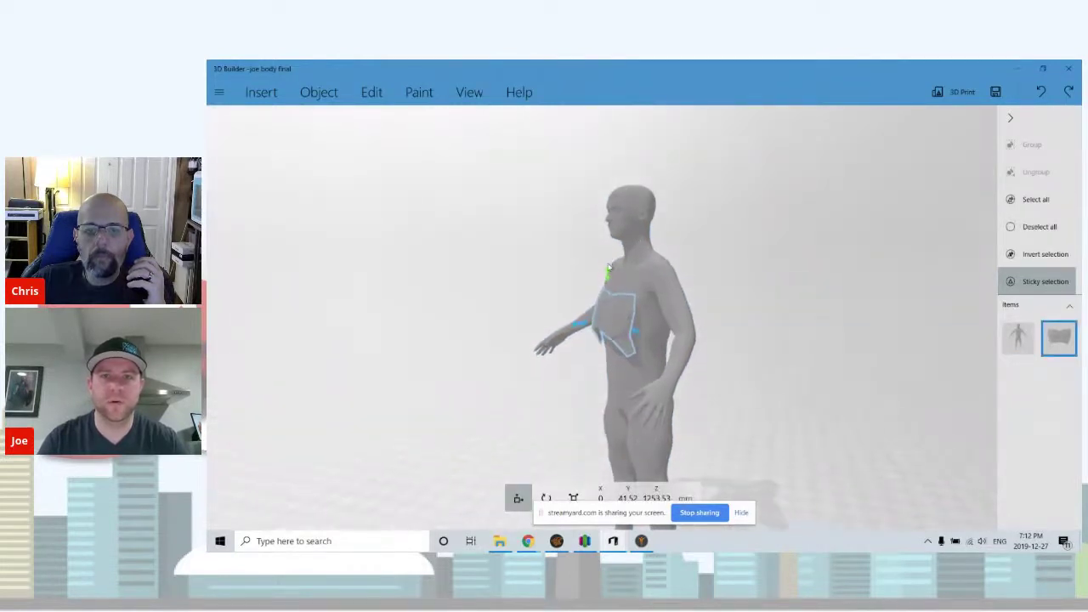
pyautogui.moveTo(609, 274); pyautogui.dragTo(606, 252)
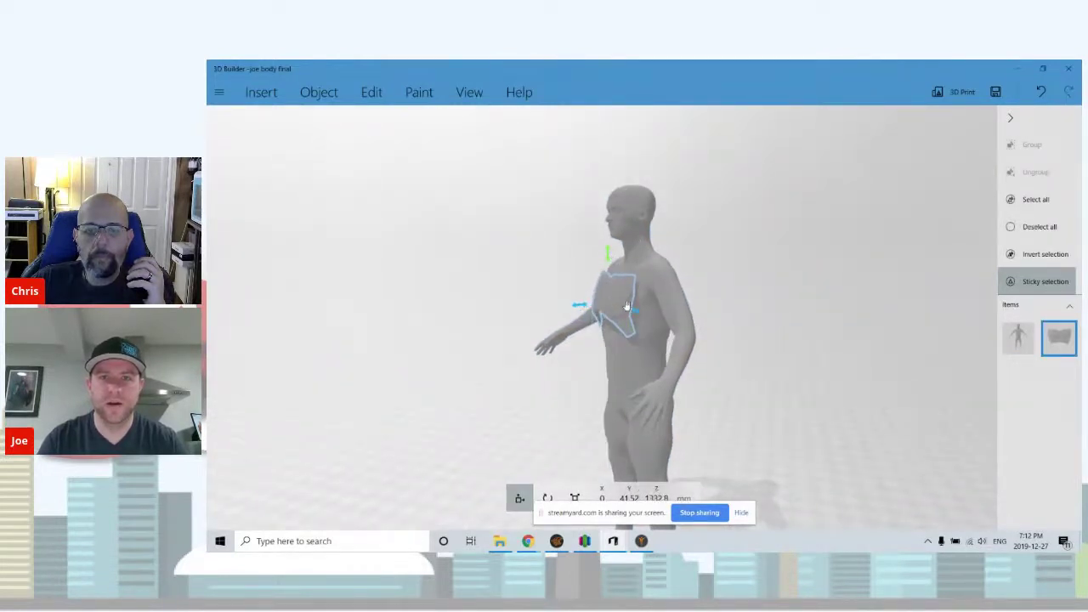
pyautogui.moveTo(581, 311); pyautogui.dragTo(583, 313)
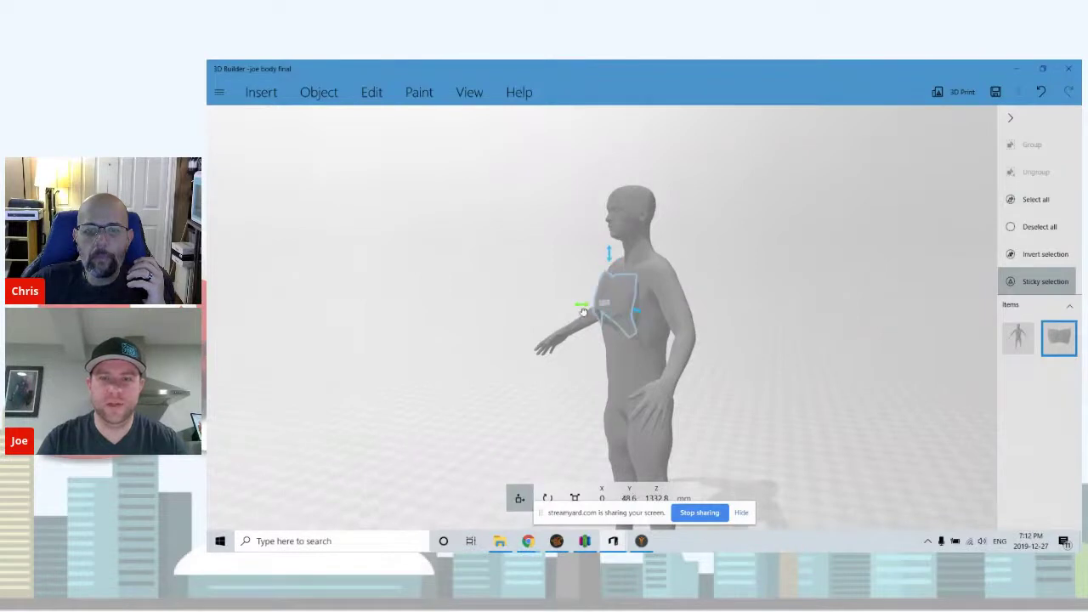
pyautogui.moveTo(497, 308); pyautogui.dragTo(468, 316, button='right')
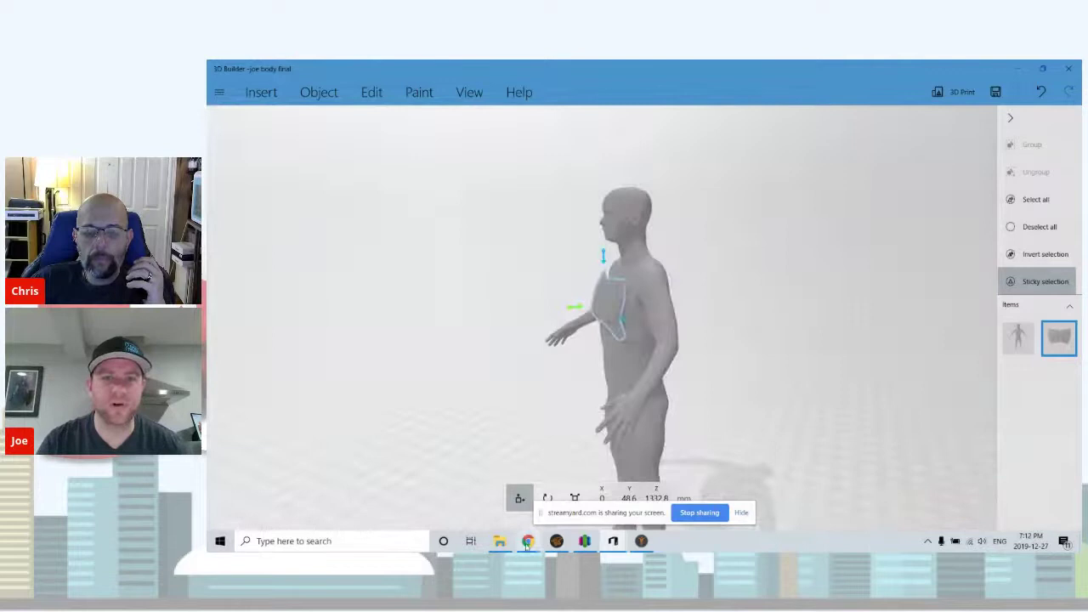
pyautogui.click(220, 92)
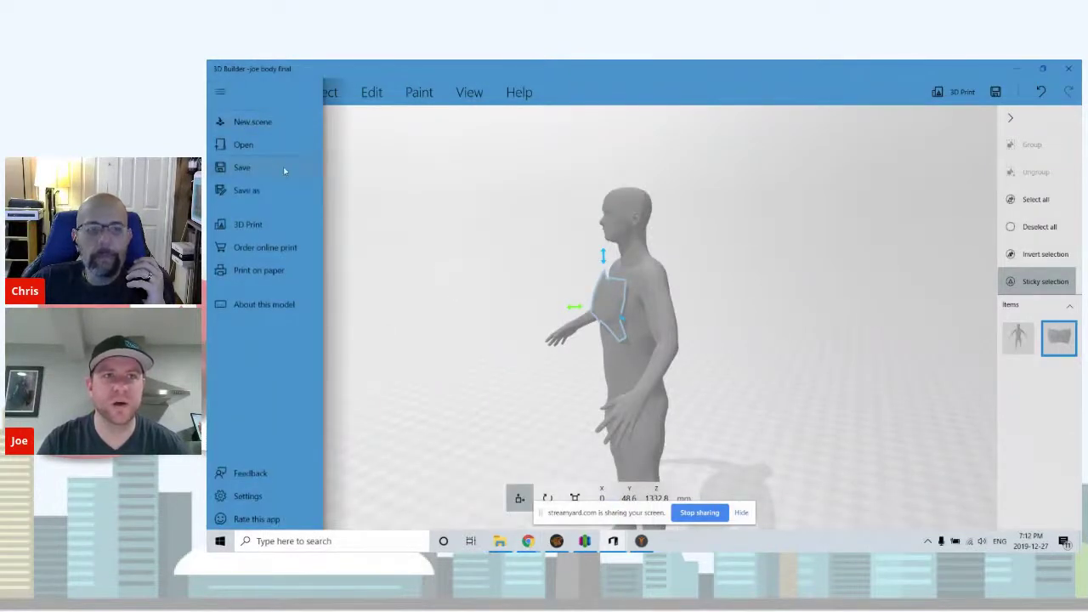
pyautogui.click(383, 182)
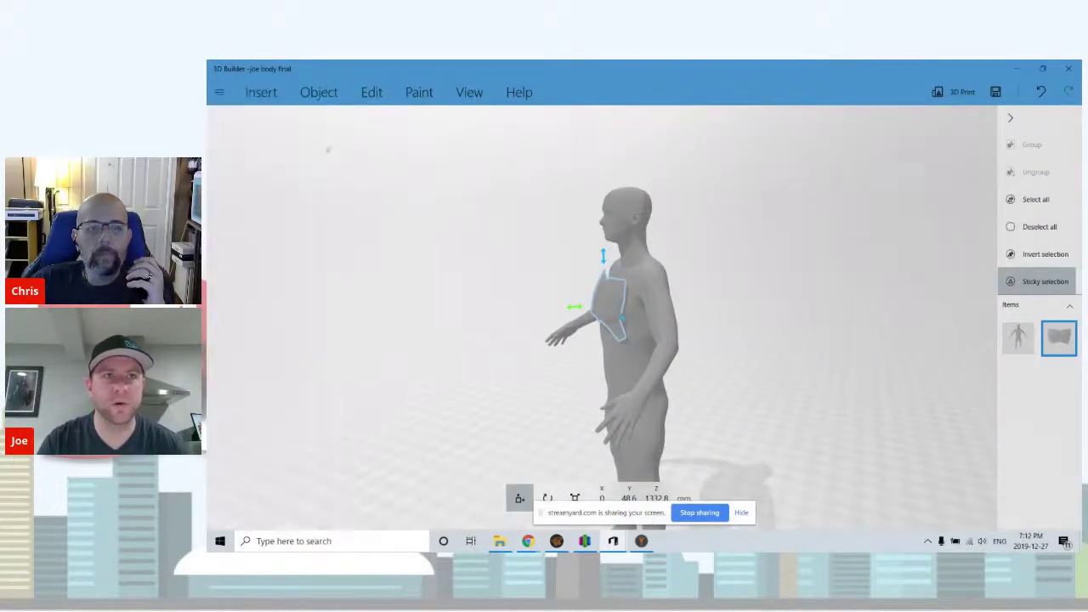
pyautogui.click(260, 94)
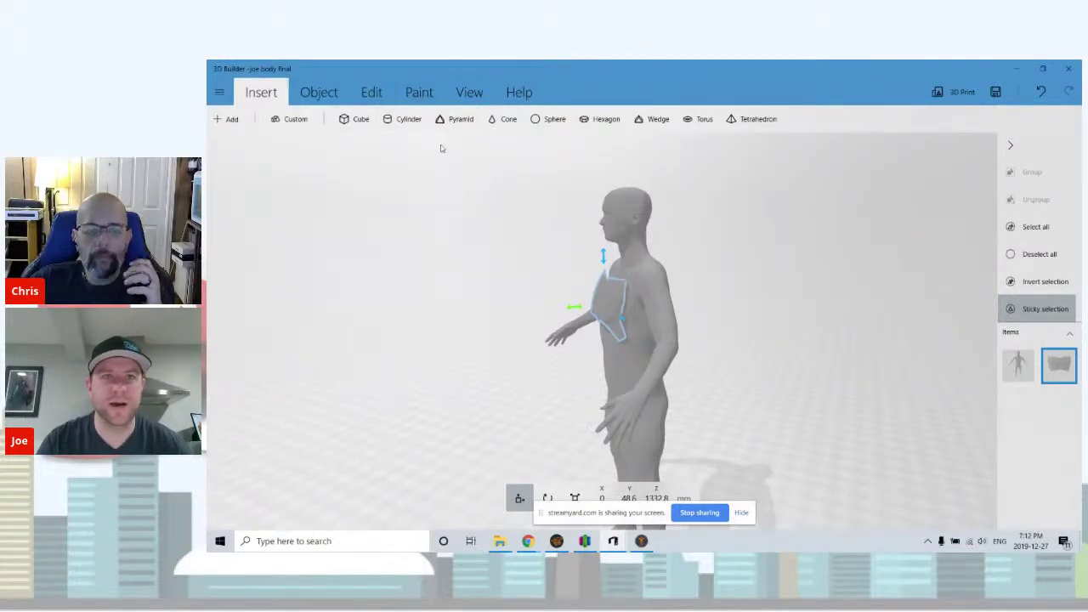
# - Paint the chest plate yellow to set it apart from the body
pyautogui.click(411, 96)
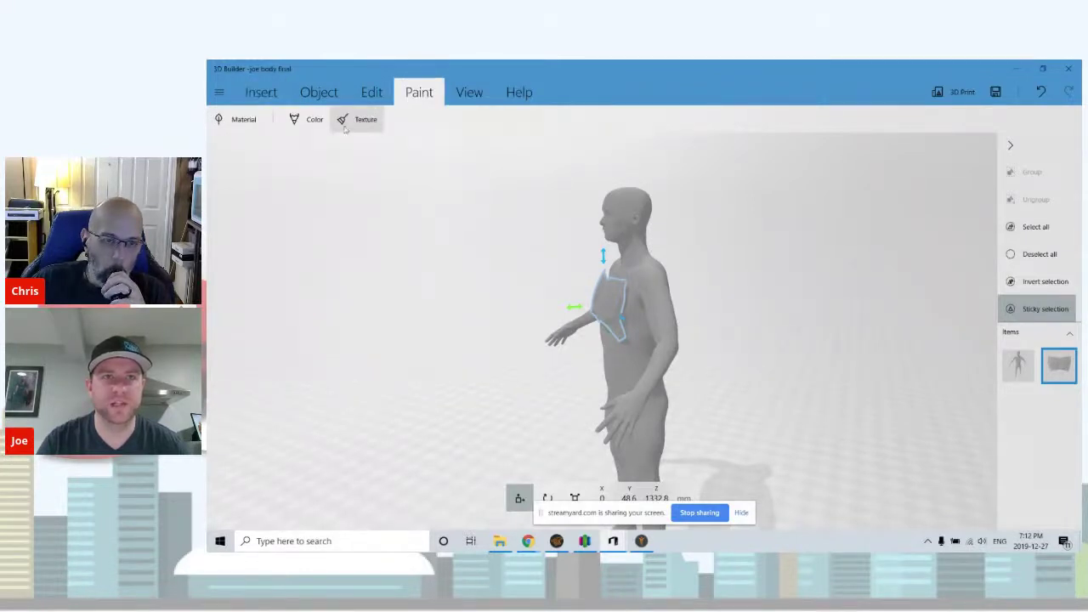
pyautogui.click(306, 120)
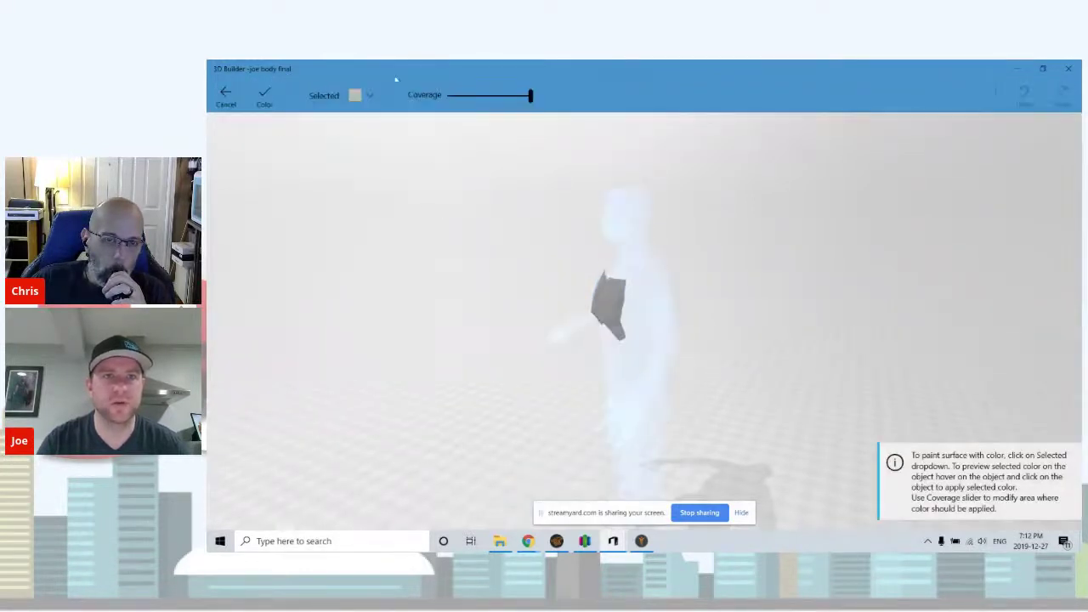
pyautogui.click(373, 96)
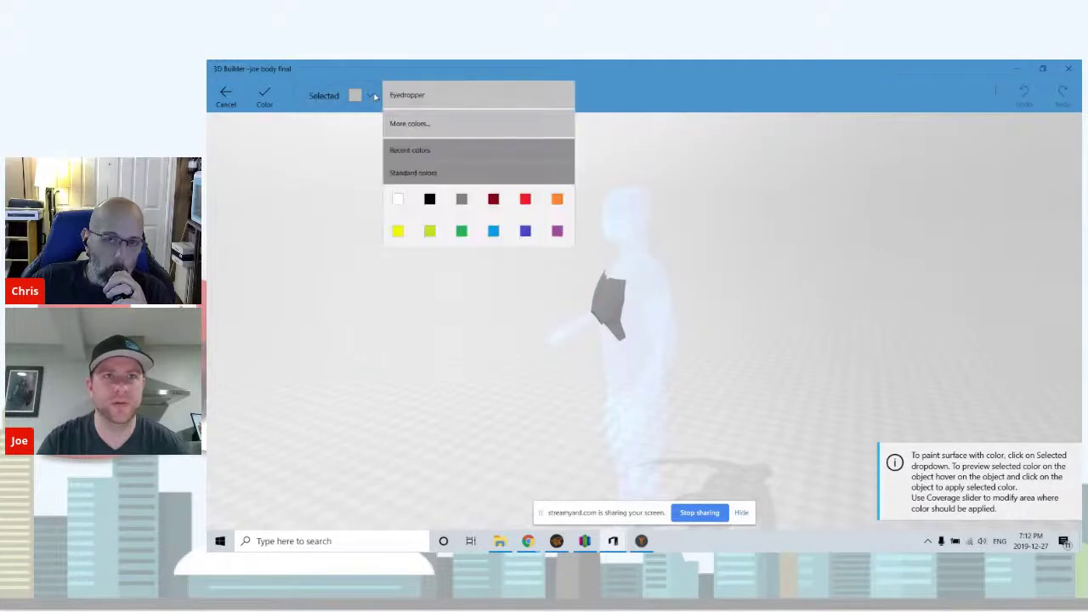
pyautogui.click(397, 230)
pyautogui.click(614, 304)
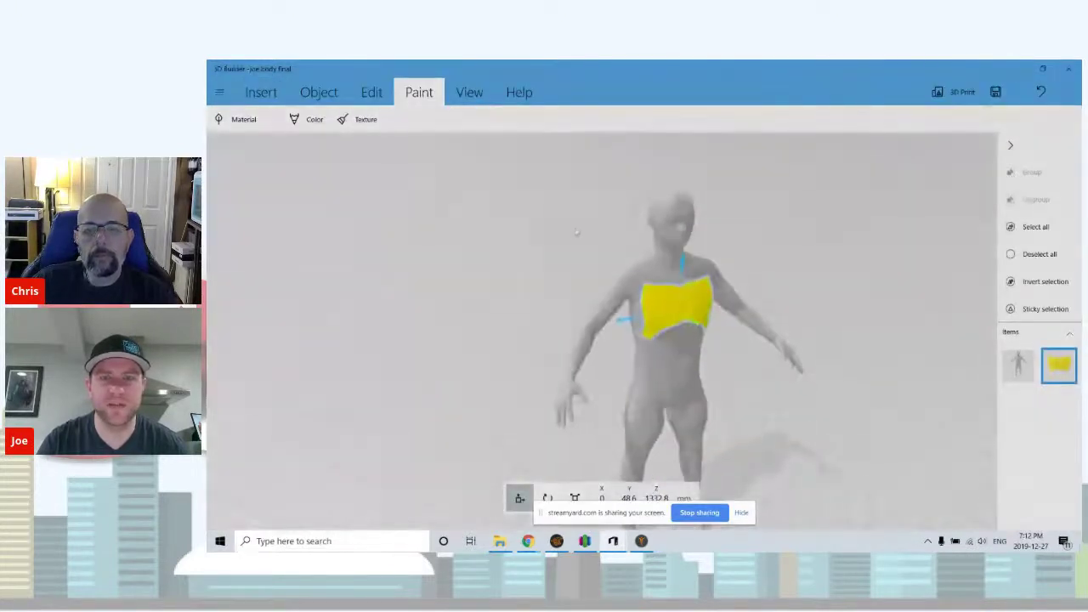
# - Examine the yellow chest plate's fit on the body from the side, front and above, and deselect it
pyautogui.moveTo(577, 233); pyautogui.dragTo(343, 205)
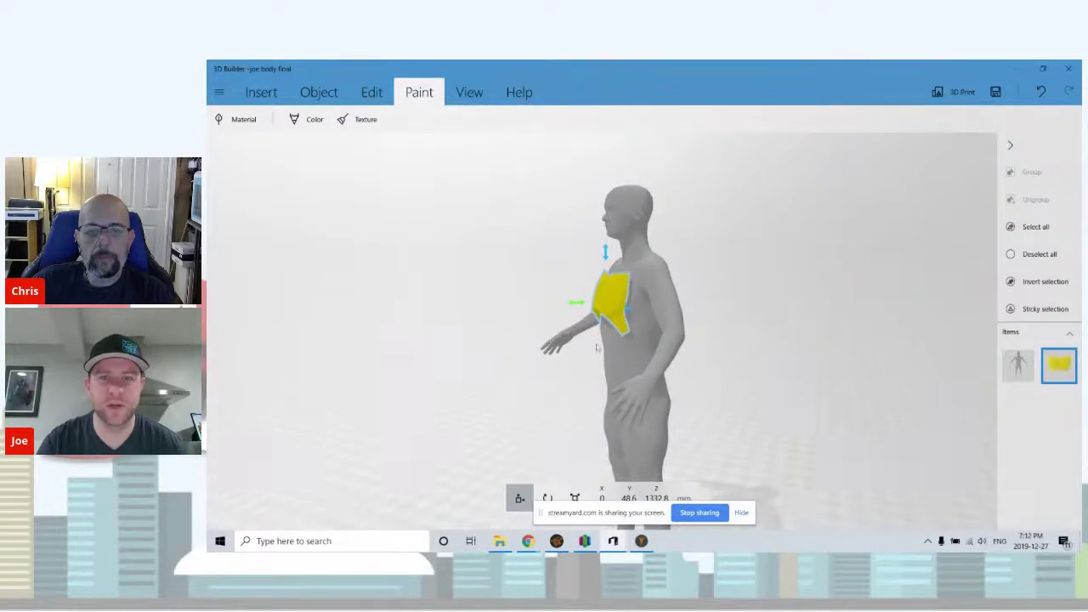
pyautogui.moveTo(477, 284)
pyautogui.mouseDown()
pyautogui.moveTo(527, 280)
pyautogui.moveTo(430, 266)
pyautogui.moveTo(400, 301)
pyautogui.mouseUp()
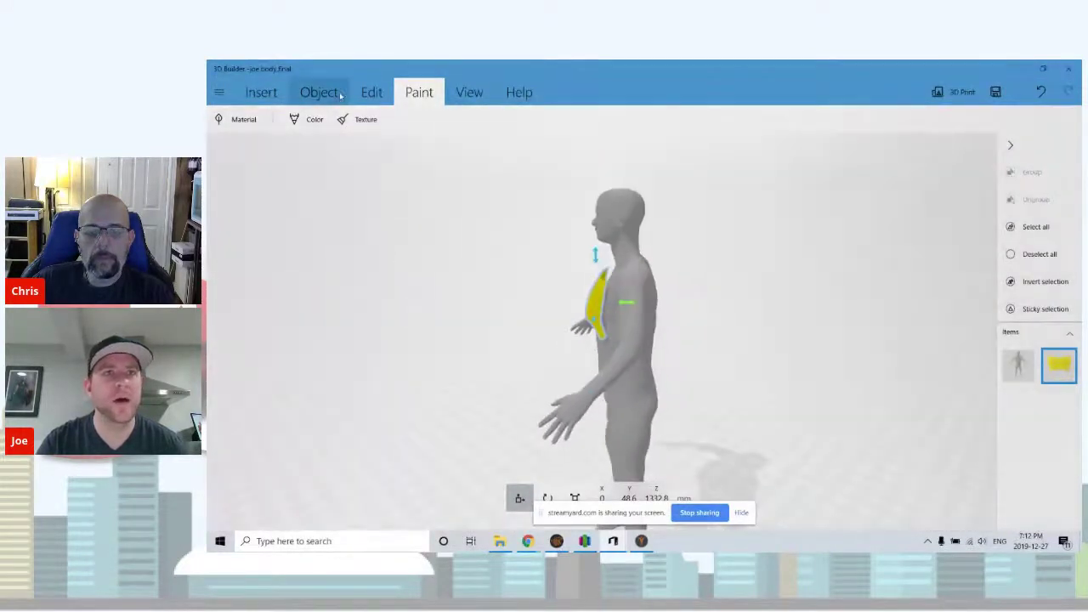
pyautogui.click(371, 92)
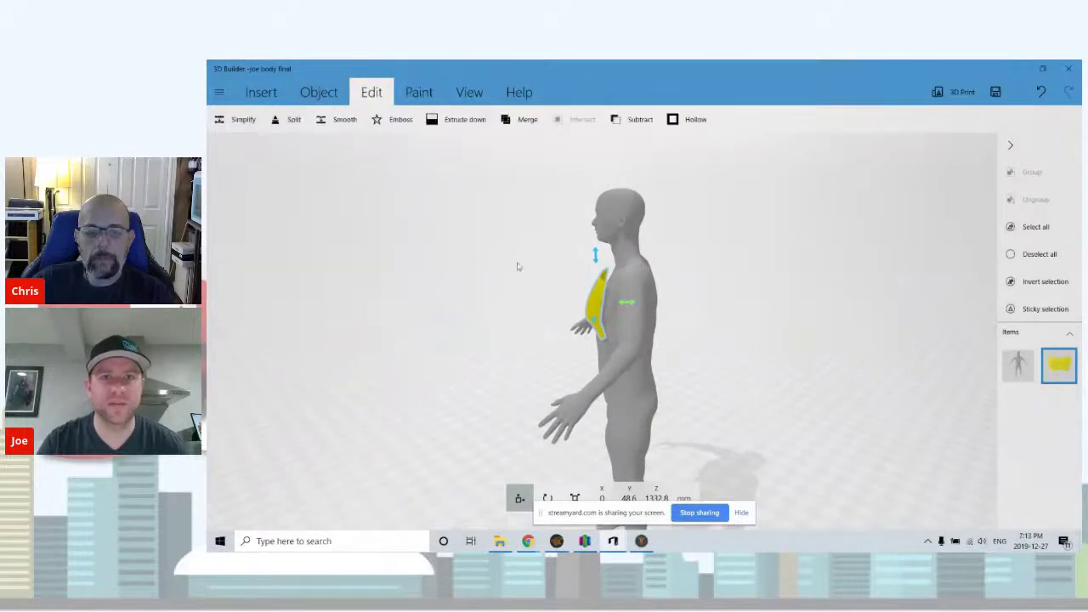
pyautogui.moveTo(383, 276); pyautogui.dragTo(451, 225)
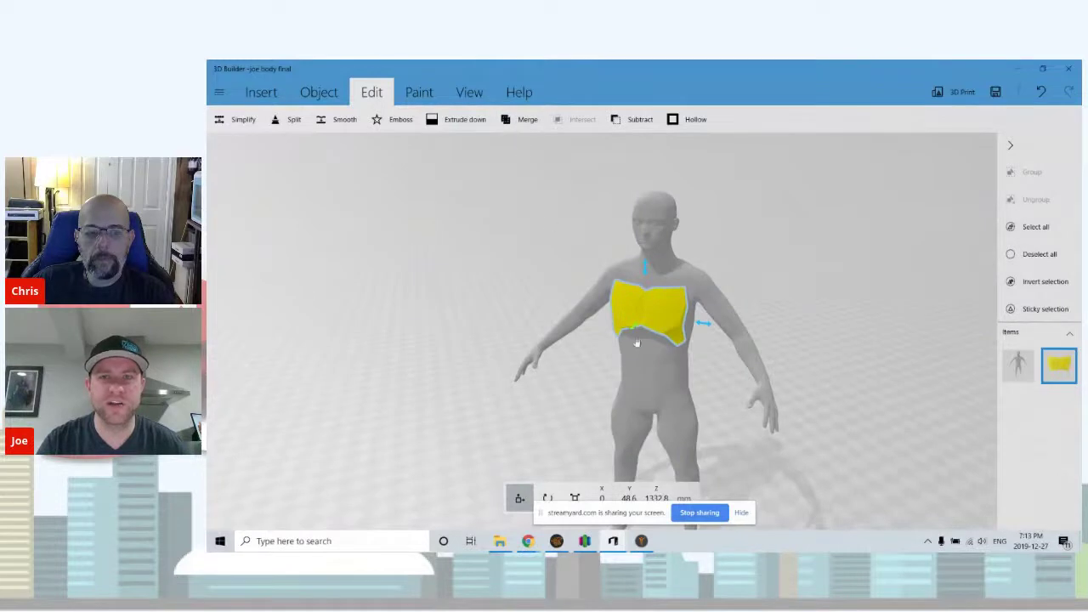
pyautogui.click(659, 317)
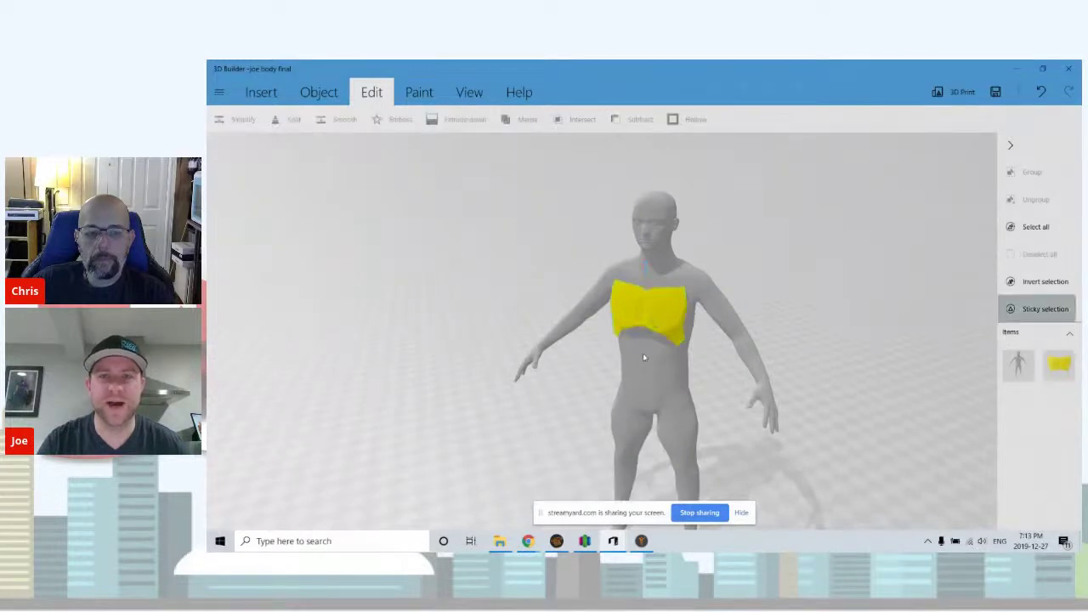
pyautogui.moveTo(744, 280); pyautogui.dragTo(794, 272)
pyautogui.moveTo(374, 213); pyautogui.dragTo(308, 283)
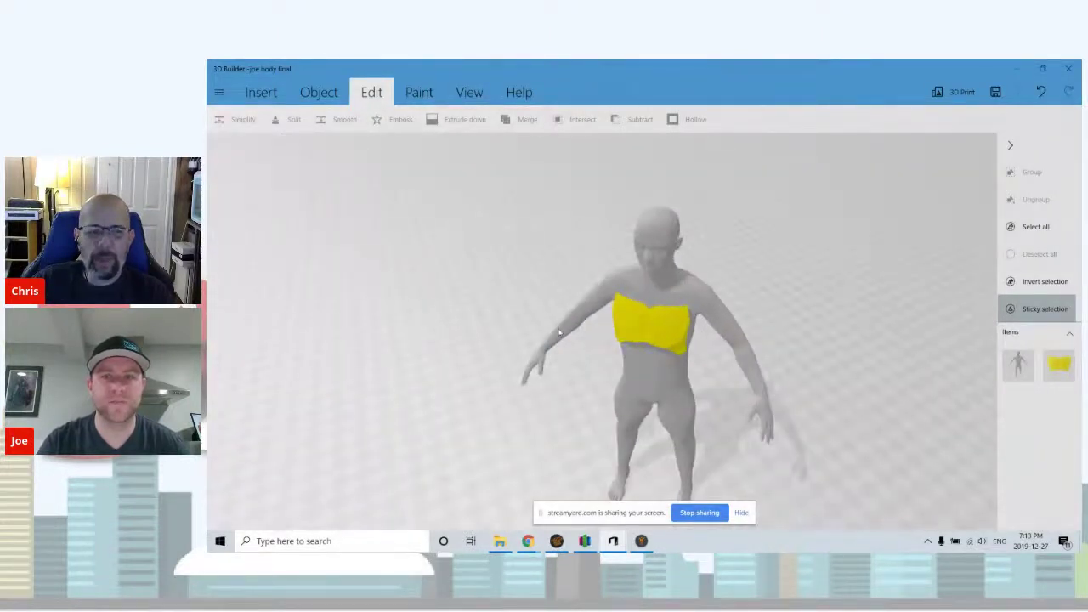
# - Switch to MakeHuman and turn the figure to examine it straight from the front
pyautogui.click(685, 334)
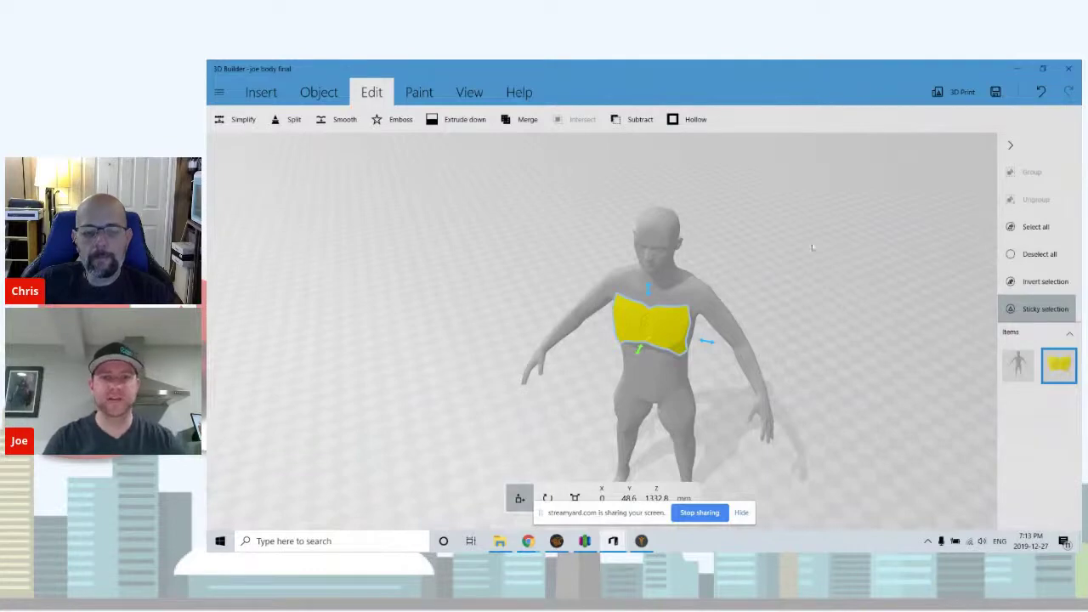
pyautogui.click(641, 541)
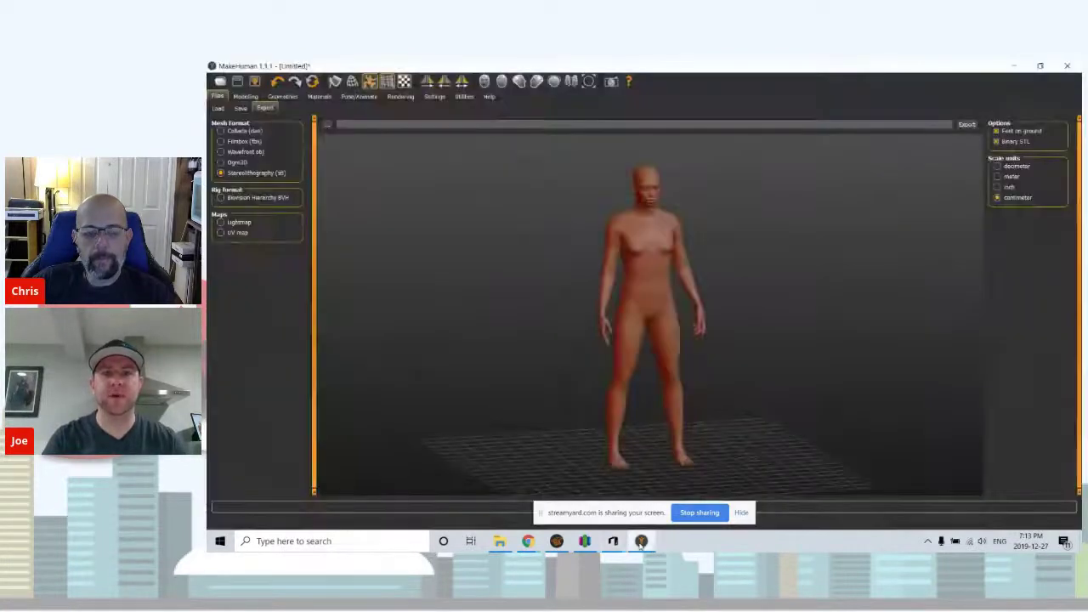
pyautogui.click(641, 542)
pyautogui.click(641, 542)
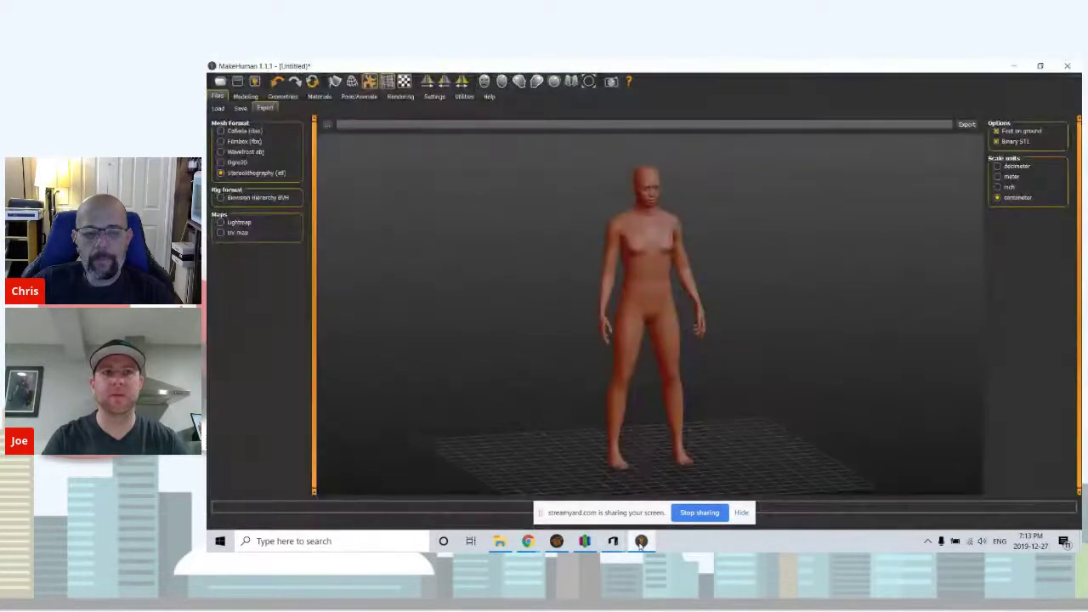
pyautogui.moveTo(805, 250); pyautogui.dragTo(621, 260)
pyautogui.moveTo(532, 237); pyautogui.dragTo(502, 213)
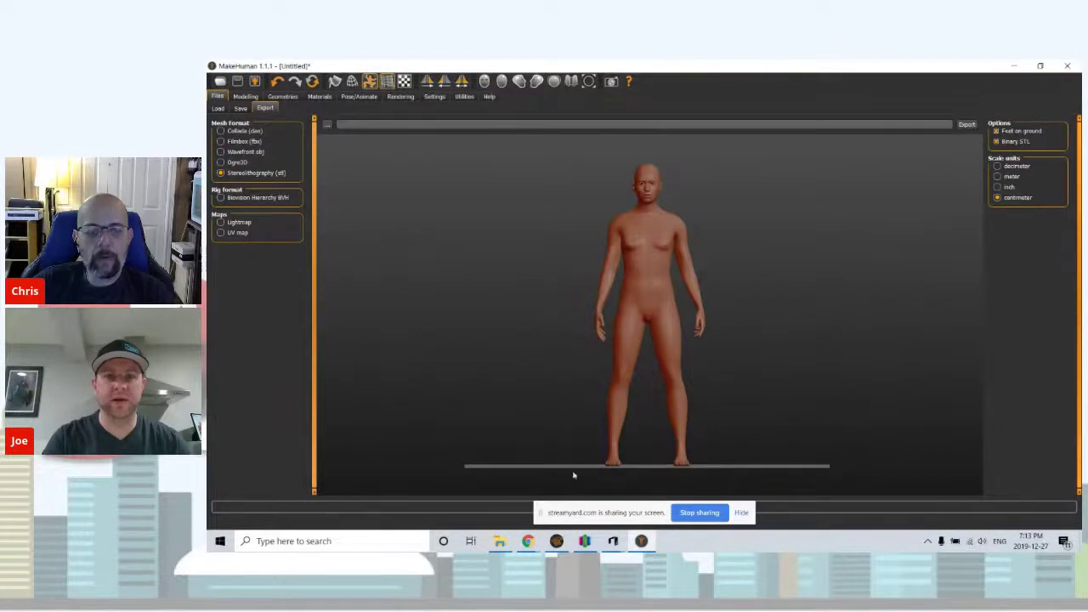
# - Switch to Armorsmith Designer and turn the costume view to see the avatar at a slight angle
pyautogui.click(554, 543)
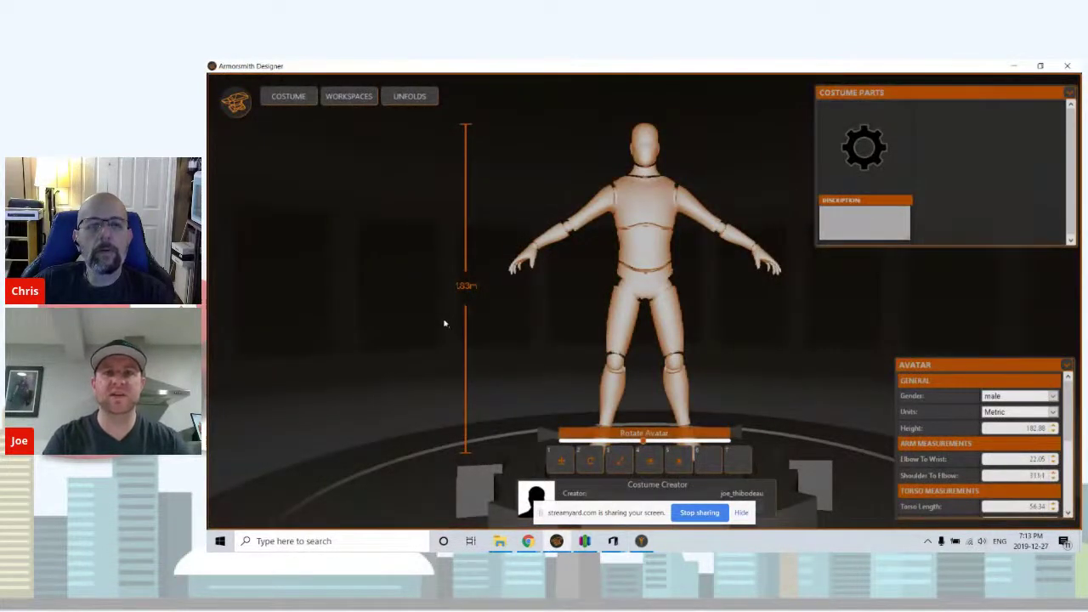
pyautogui.moveTo(367, 295); pyautogui.dragTo(828, 355)
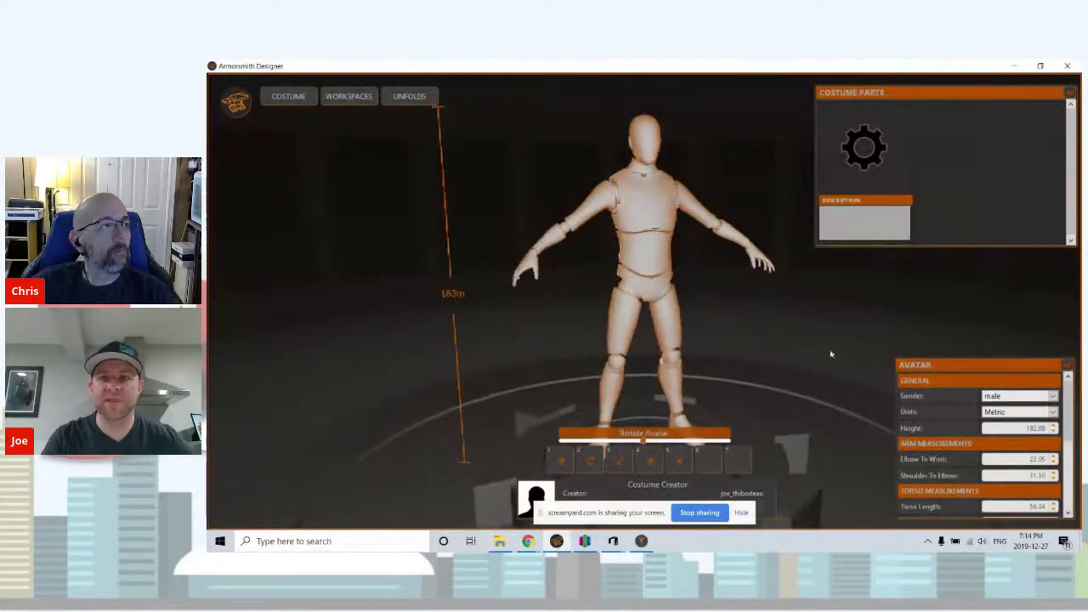
# - Try the female gender on the avatar and restore it to male
pyautogui.click(1053, 397)
pyautogui.click(1020, 415)
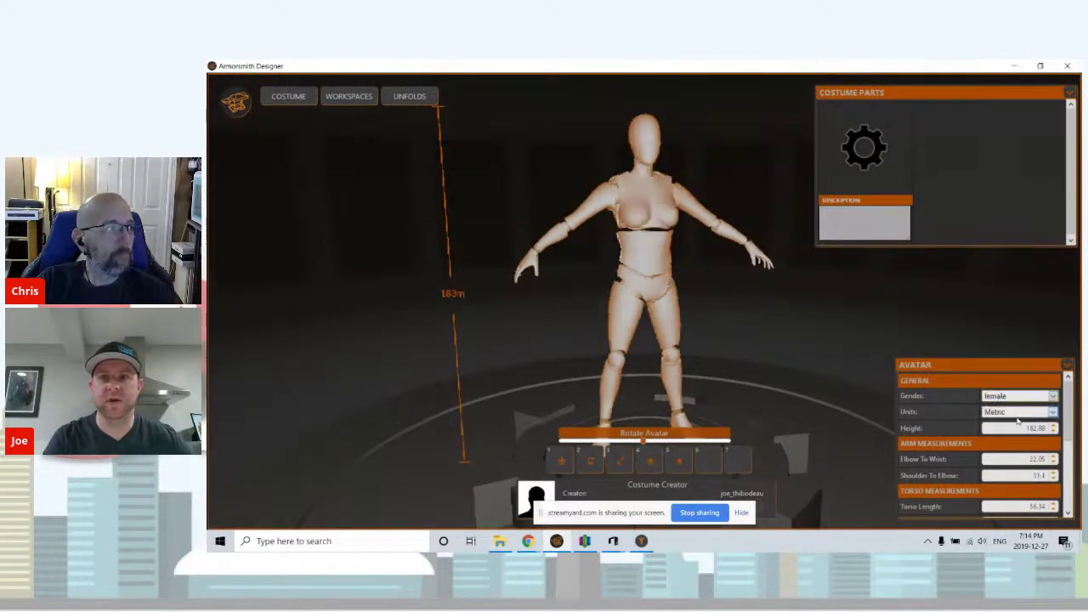
pyautogui.click(1053, 397)
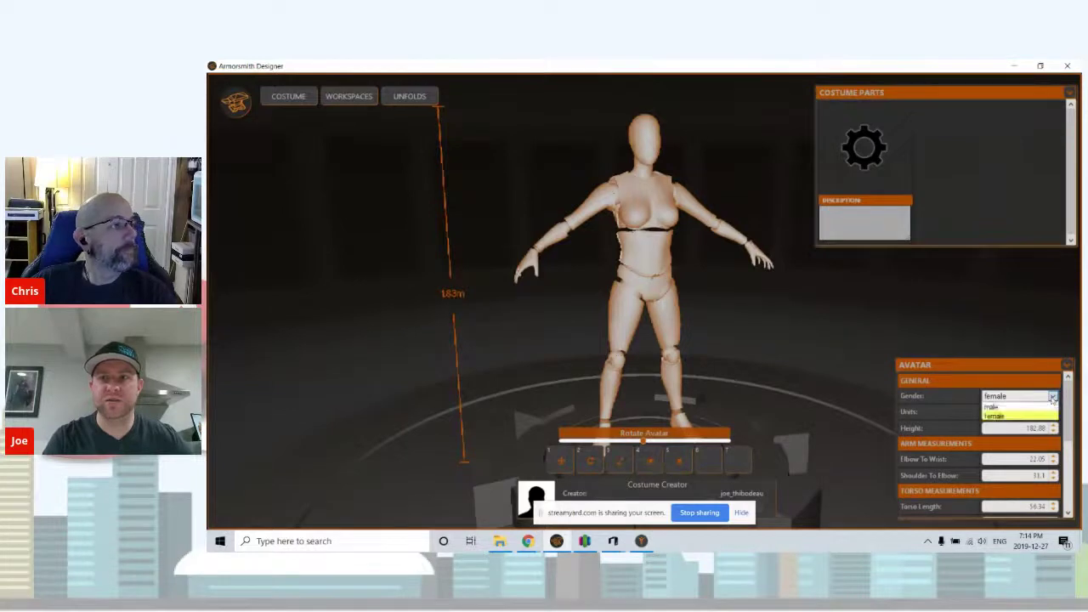
pyautogui.click(1045, 408)
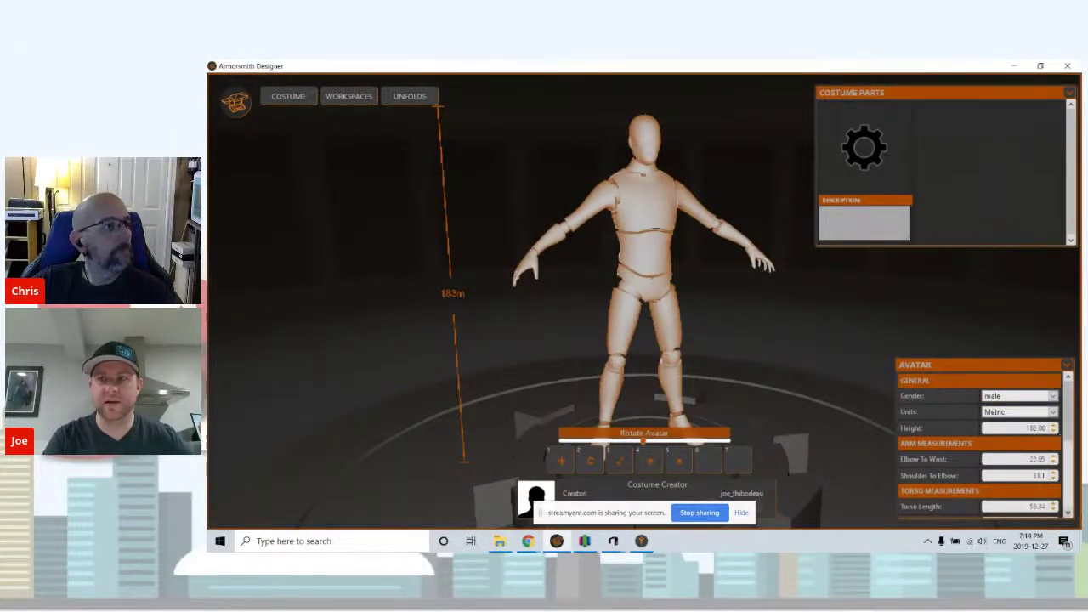
# - Examine the avatar's arm and torso measurement settings and the matching torso dimensions on the figure
pyautogui.click(1068, 513)
pyautogui.scroll(-3, 1022, 472)
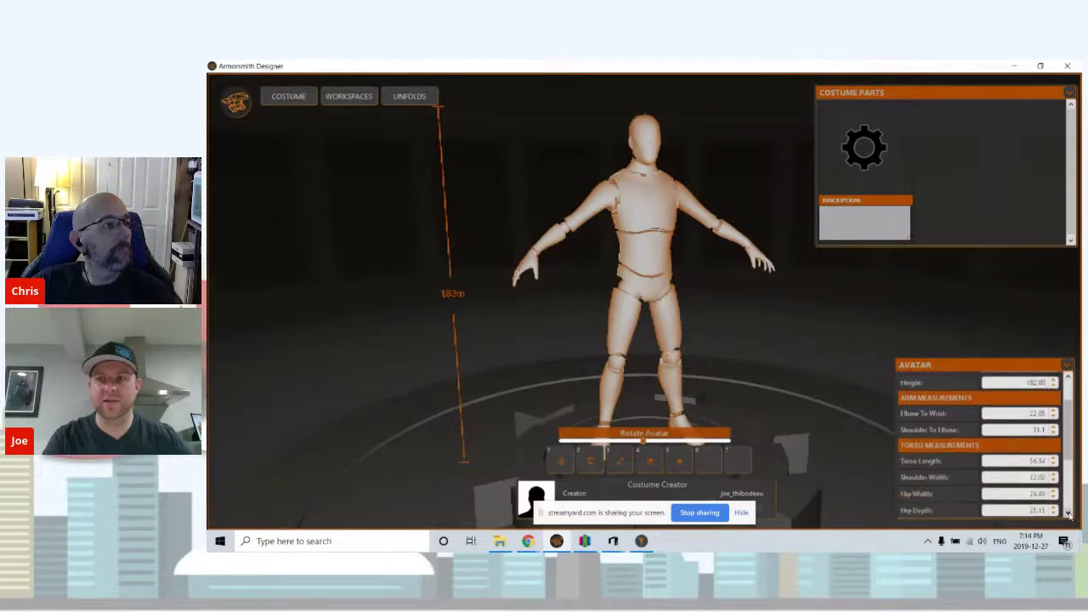
pyautogui.click(1042, 438)
pyautogui.click(659, 252)
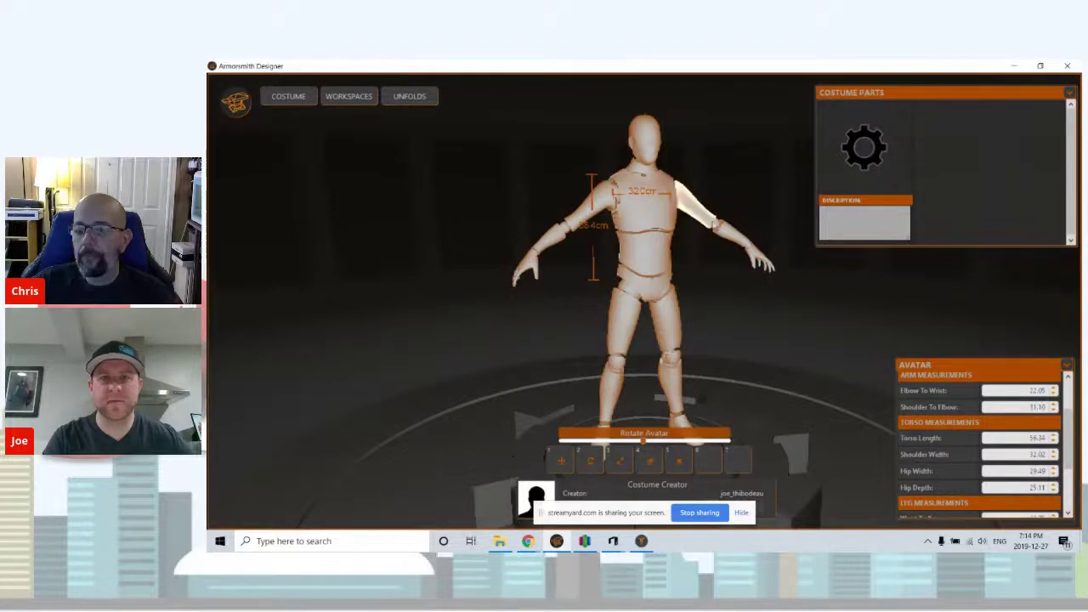
pyautogui.moveTo(761, 177); pyautogui.dragTo(451, 268)
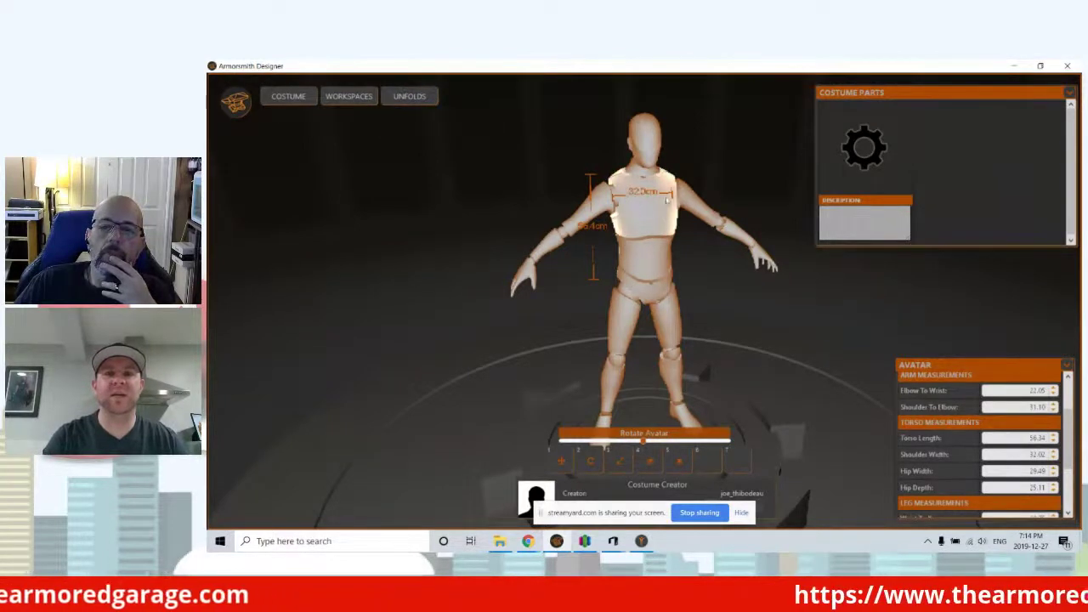
pyautogui.moveTo(482, 196); pyautogui.dragTo(528, 194)
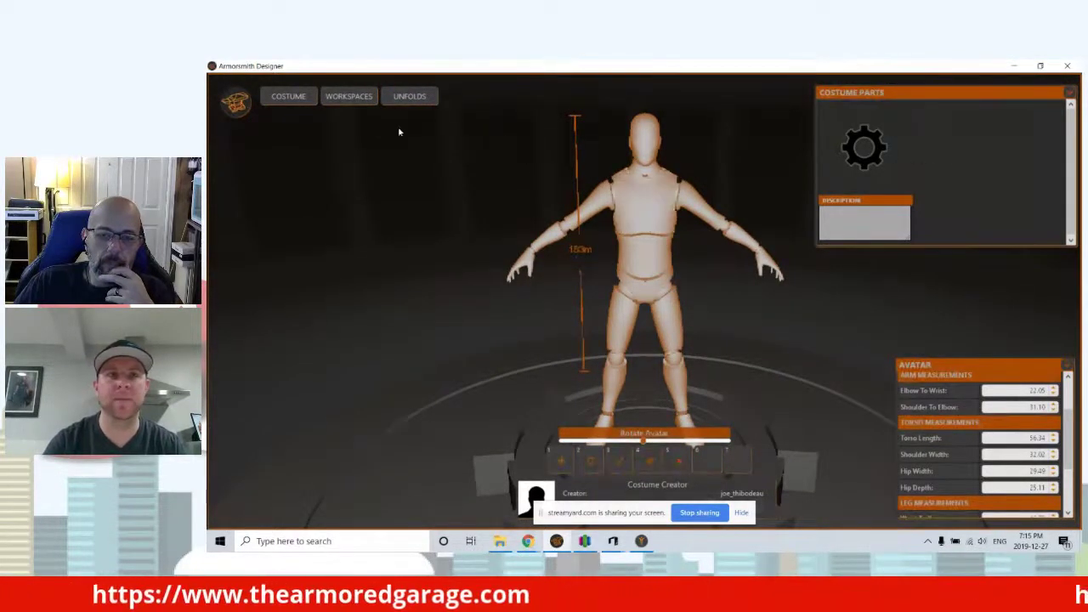
# - View the unfold workspace with its paper layout and return to the costume avatar
pyautogui.click(412, 97)
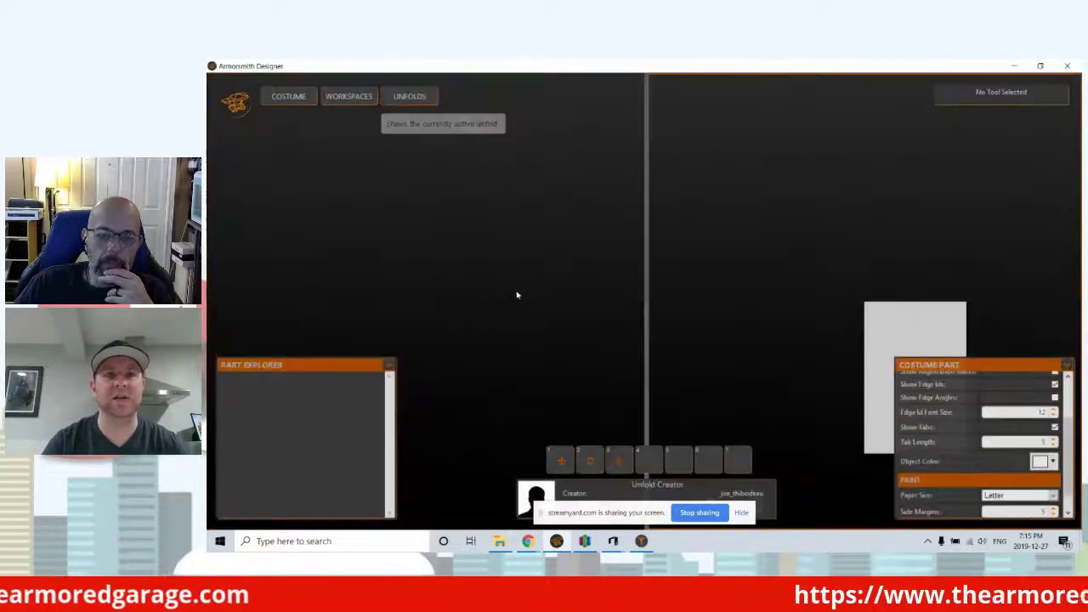
pyautogui.rightClick(854, 306)
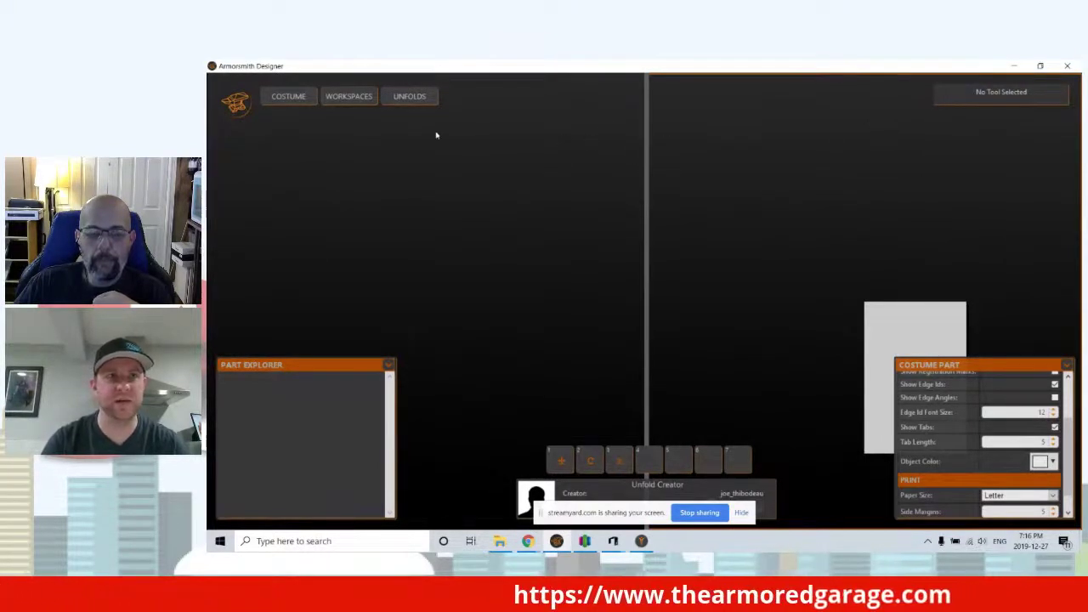
pyautogui.click(289, 97)
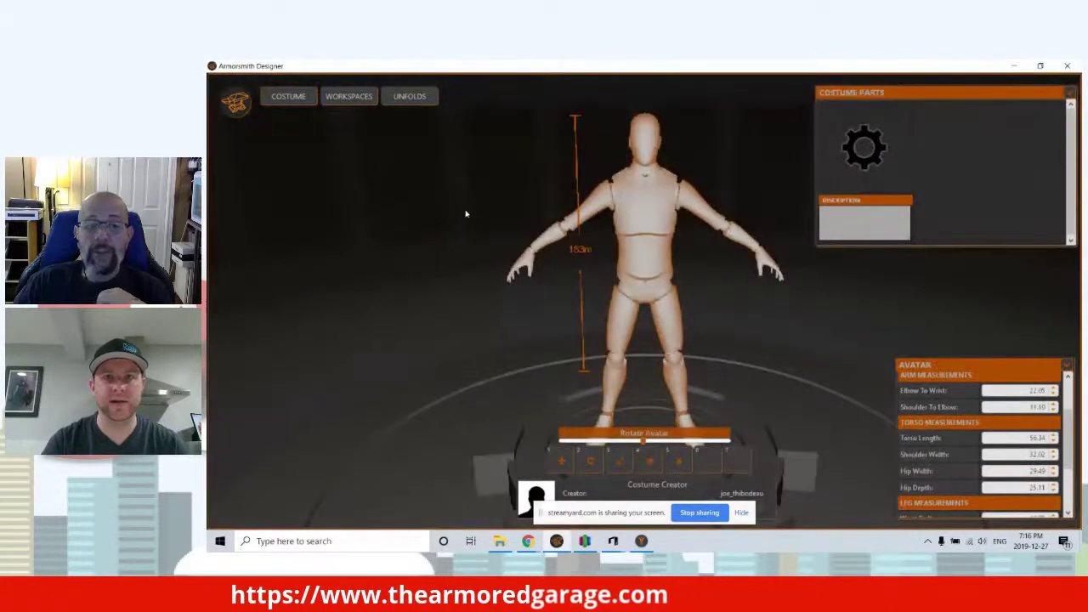
# - Examine the avatar's body part dimensions and the available display and part transformation commands
pyautogui.moveTo(415, 209); pyautogui.dragTo(450, 246)
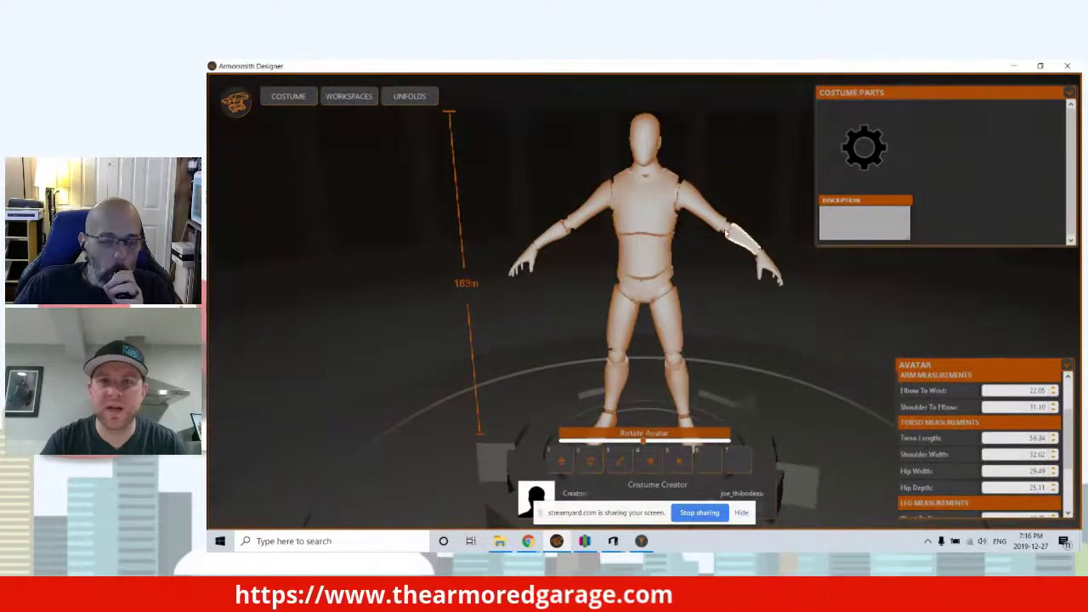
pyautogui.moveTo(727, 231)
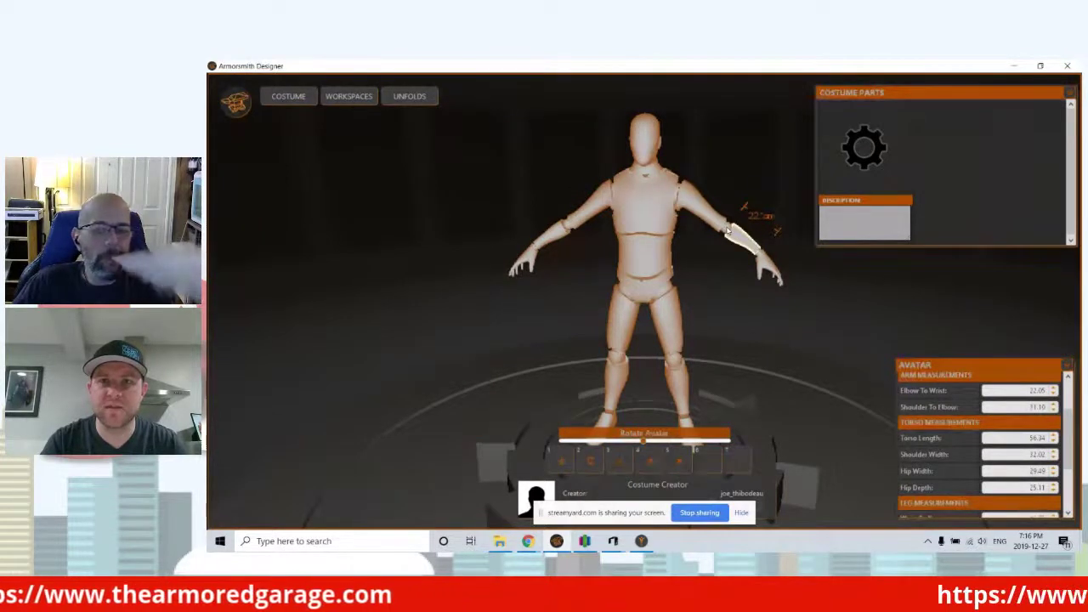
pyautogui.rightClick(784, 338)
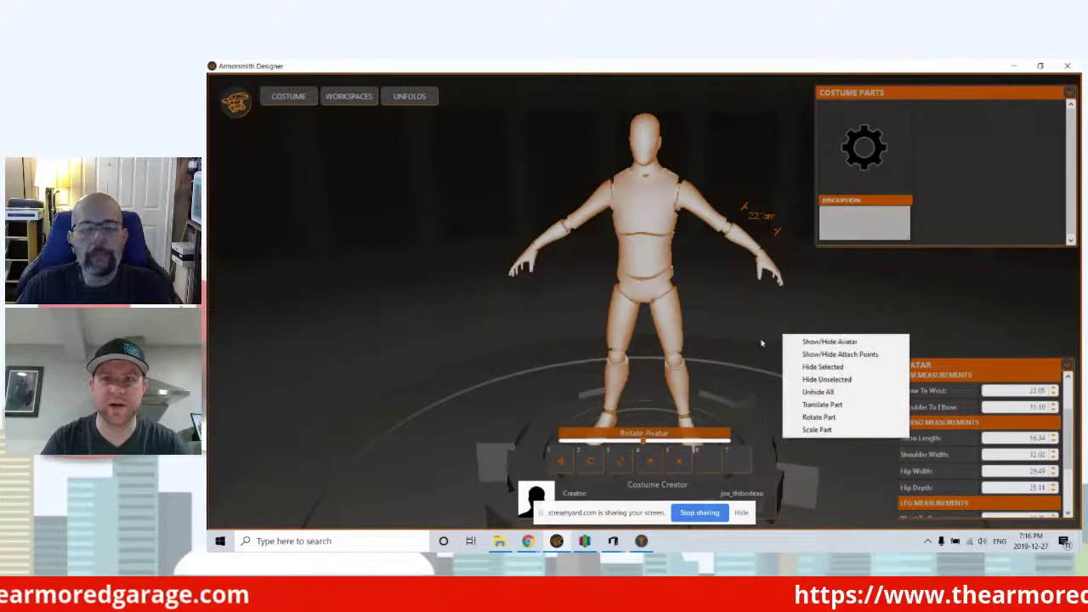
pyautogui.click(761, 343)
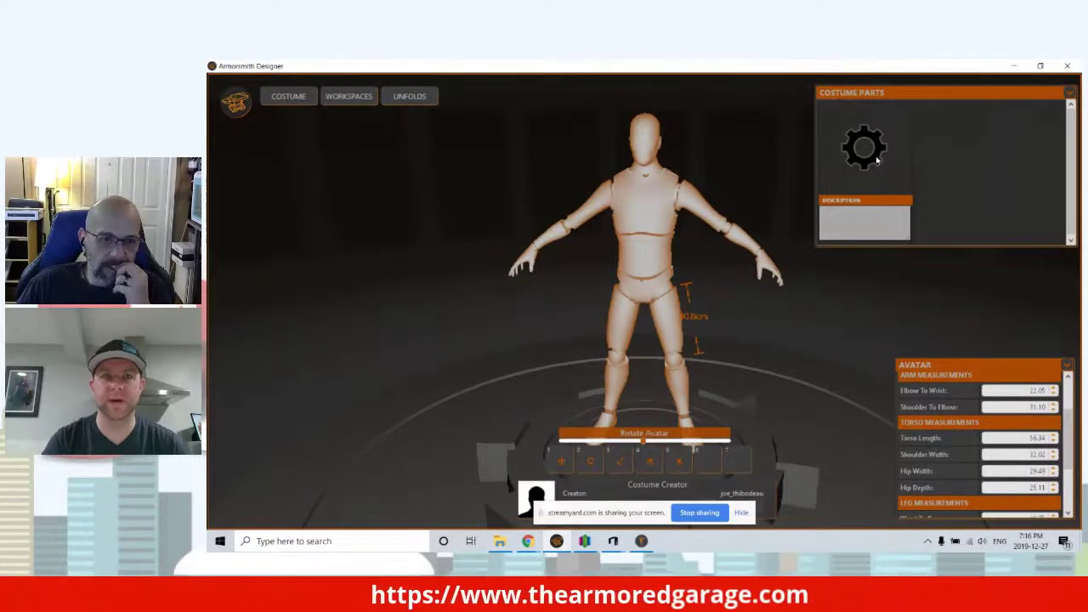
# - Import the Beskar Armor - Chest model from the Mandalorian - Beskar Armor folder into the costume
pyautogui.click(236, 103)
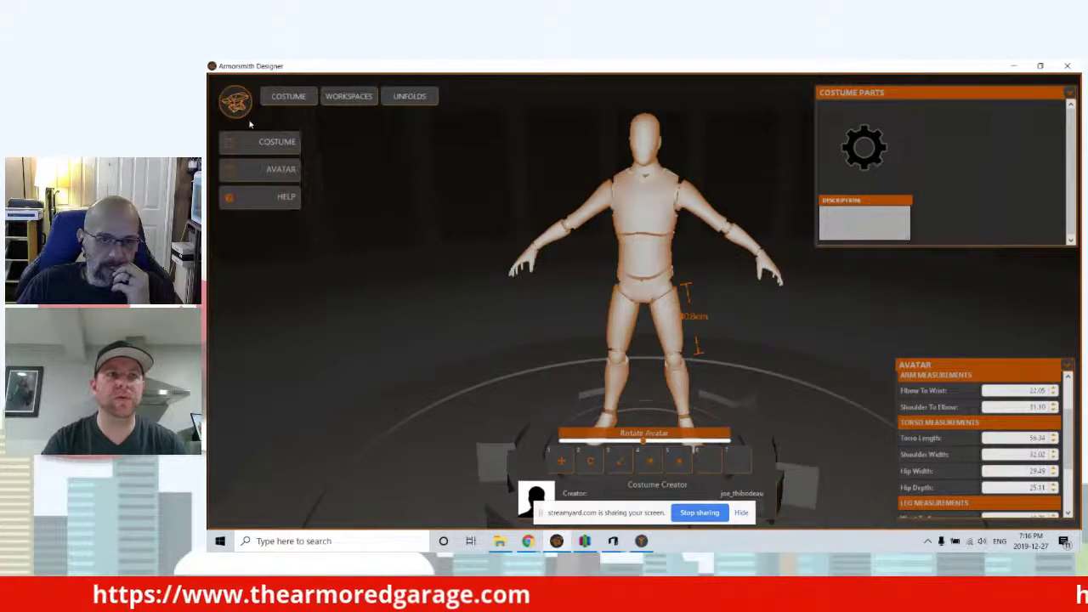
pyautogui.click(265, 143)
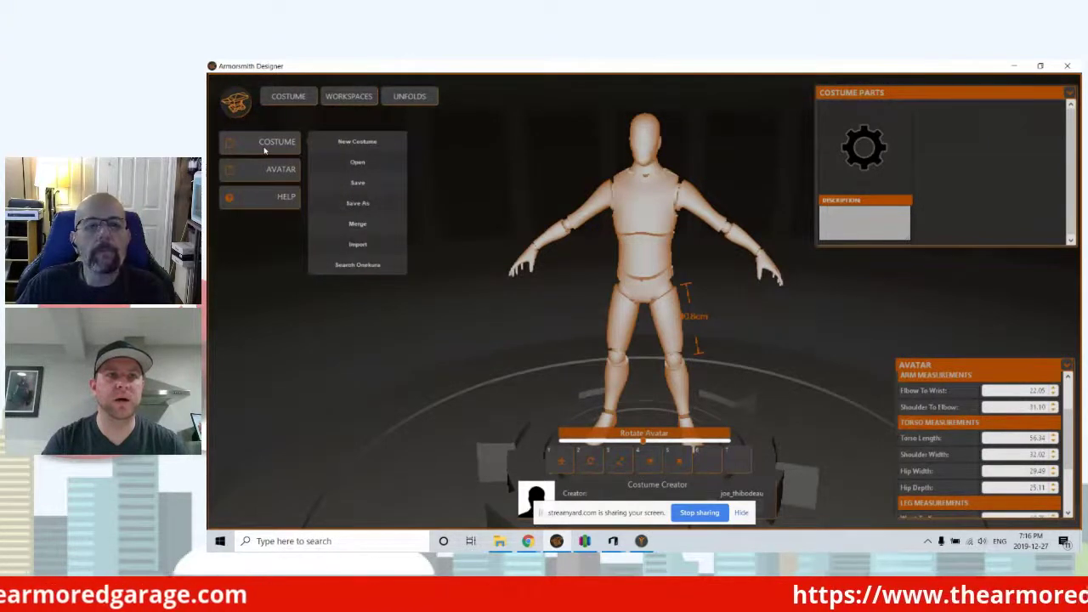
pyautogui.click(364, 244)
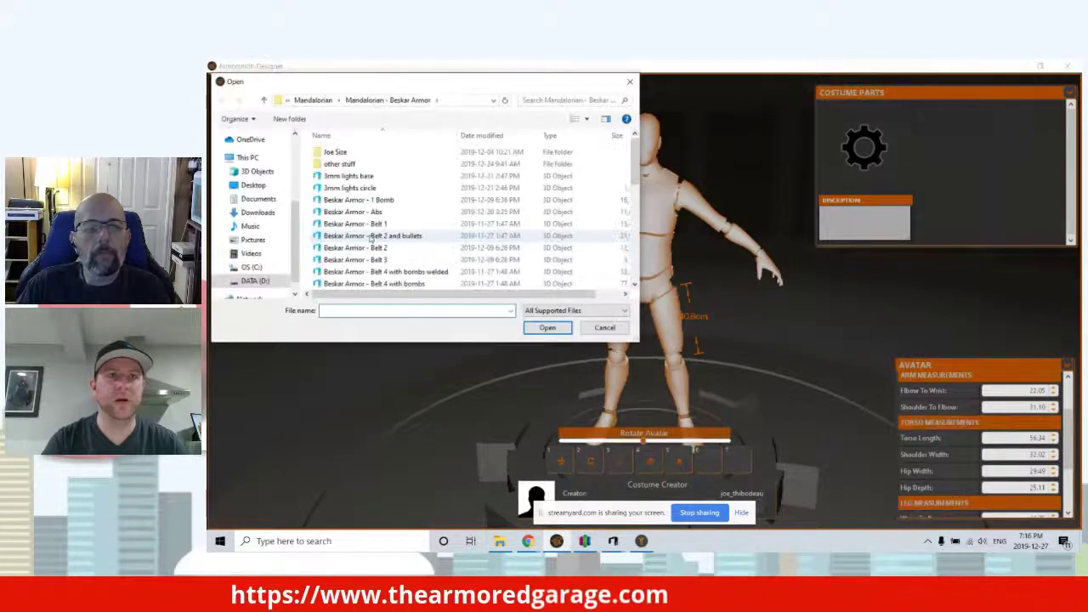
pyautogui.scroll(-2, 374, 247)
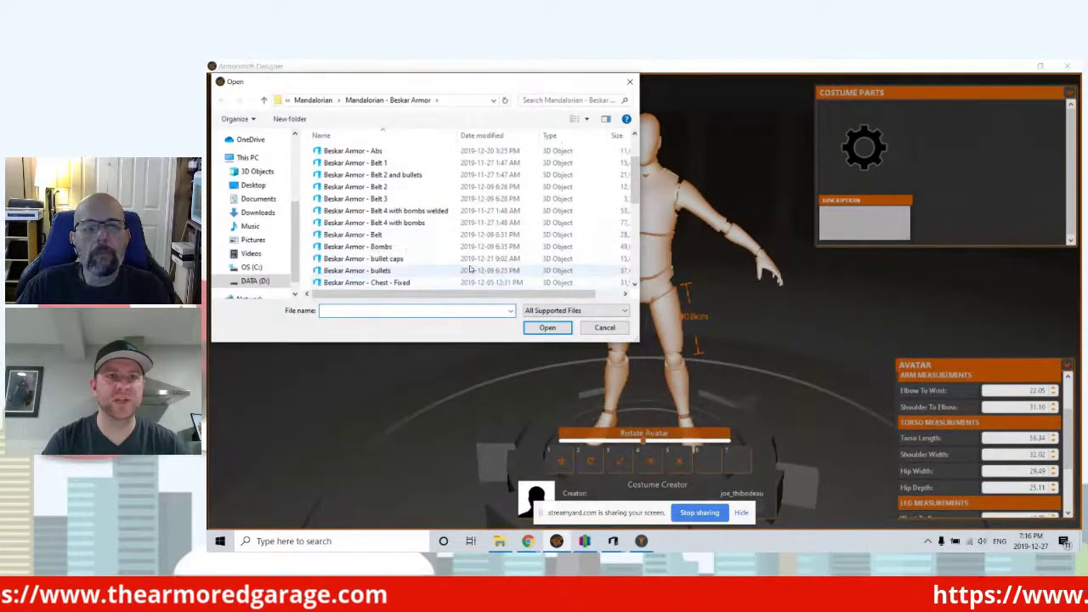
pyautogui.scroll(-1, 408, 283)
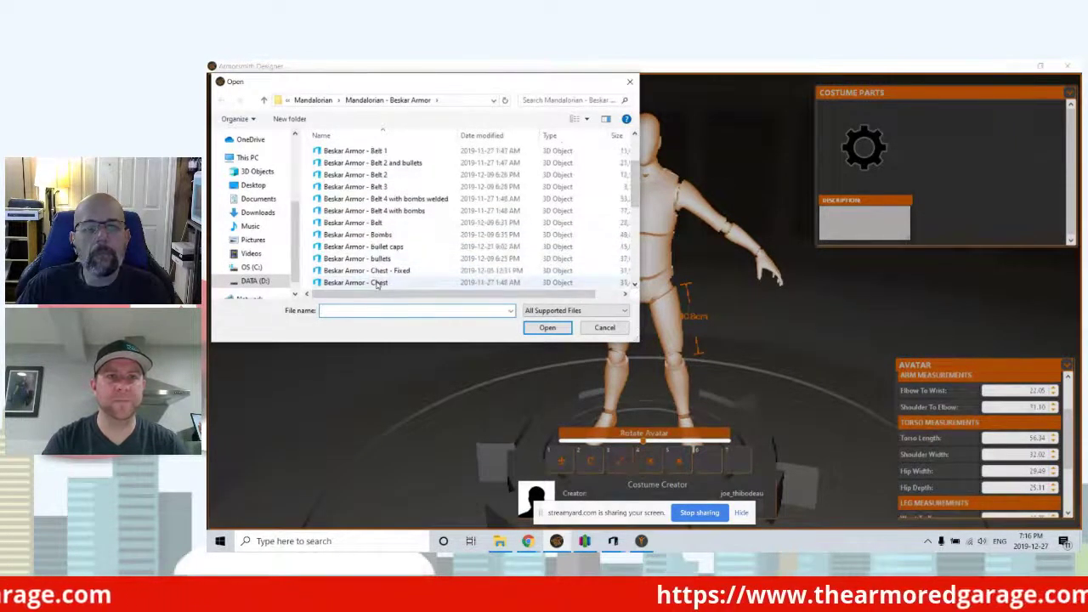
pyautogui.click(378, 283)
pyautogui.click(547, 327)
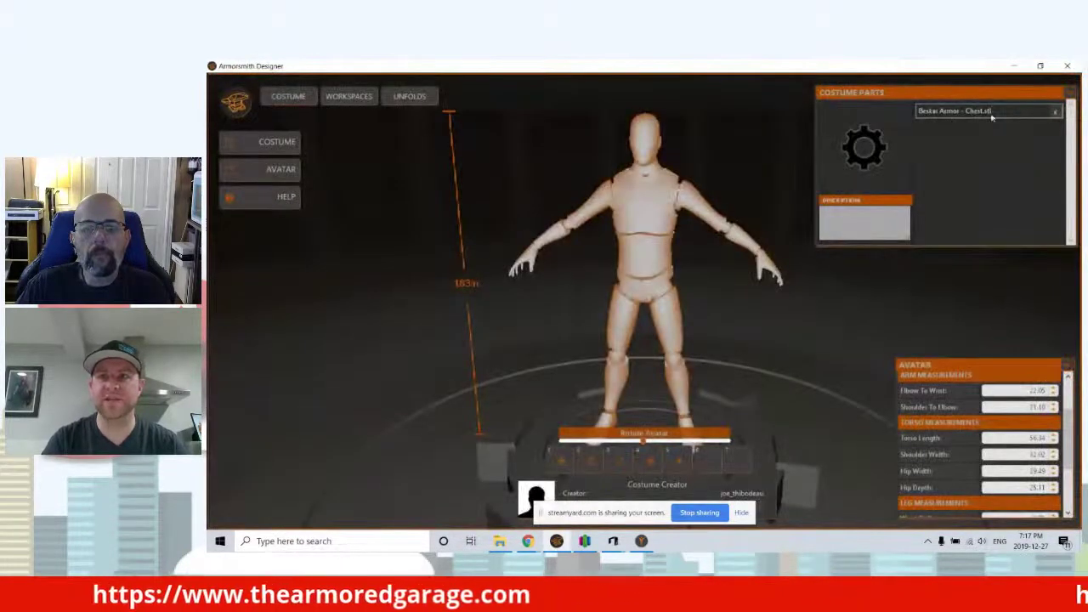
# - Attach the Beskar Armor - Chest part to the avatar's upper torso
pyautogui.click(987, 112)
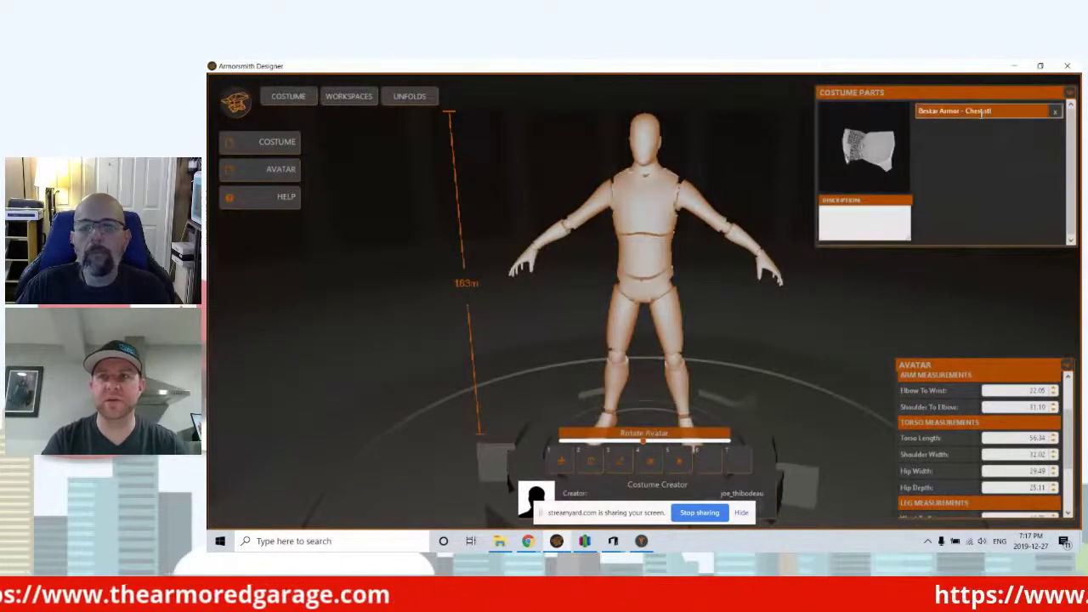
pyautogui.click(871, 157)
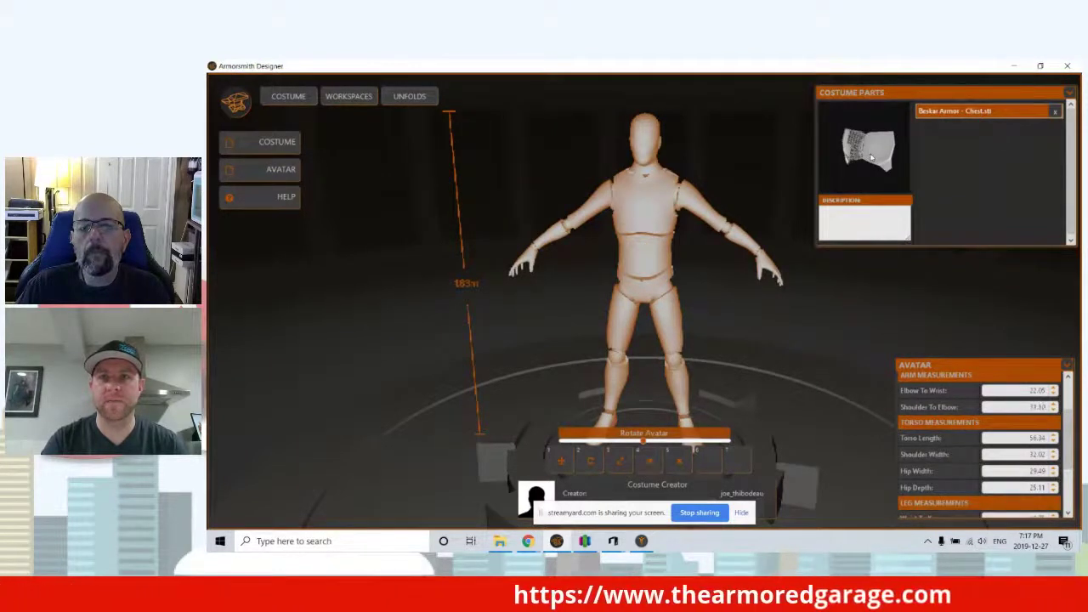
pyautogui.moveTo(834, 167); pyautogui.dragTo(644, 209)
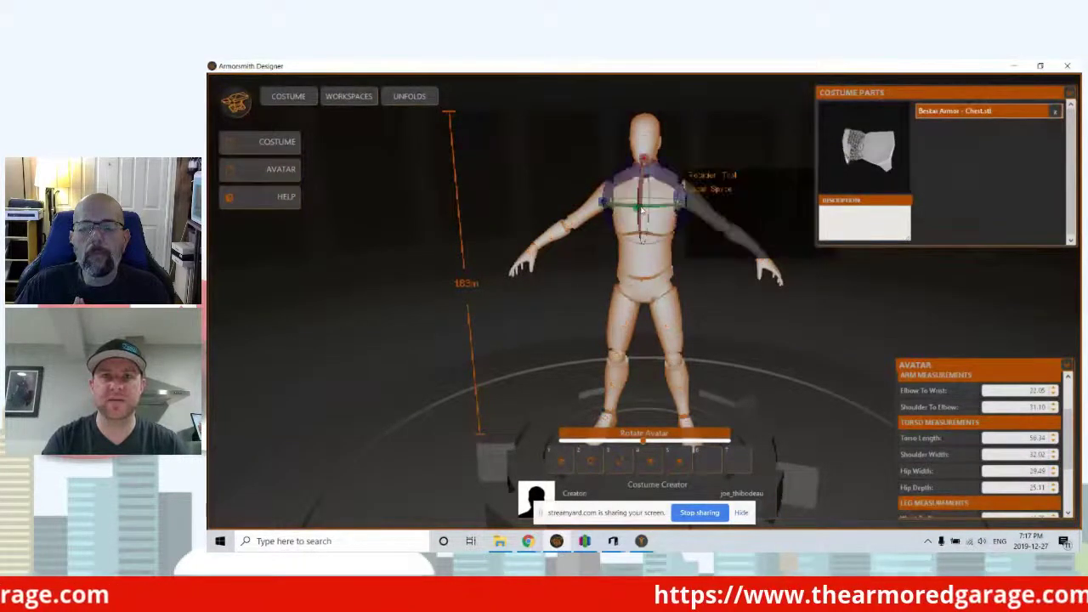
# - Translate the chest plate forward along Z by about 8.4 cm onto the front of the avatar's chest, and check it from the front
pyautogui.moveTo(759, 311); pyautogui.dragTo(677, 306)
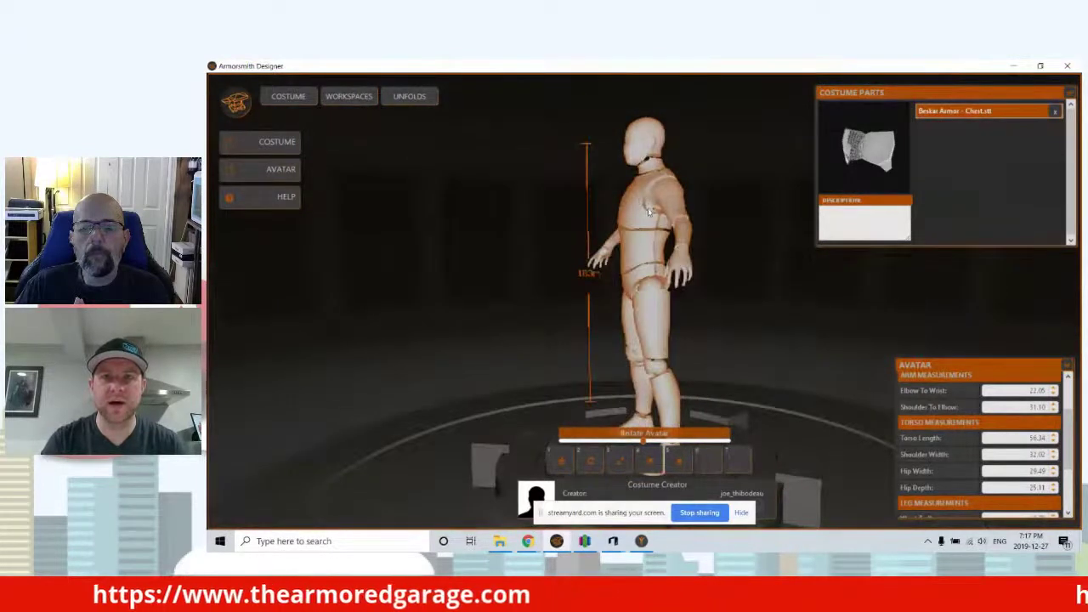
pyautogui.click(651, 210)
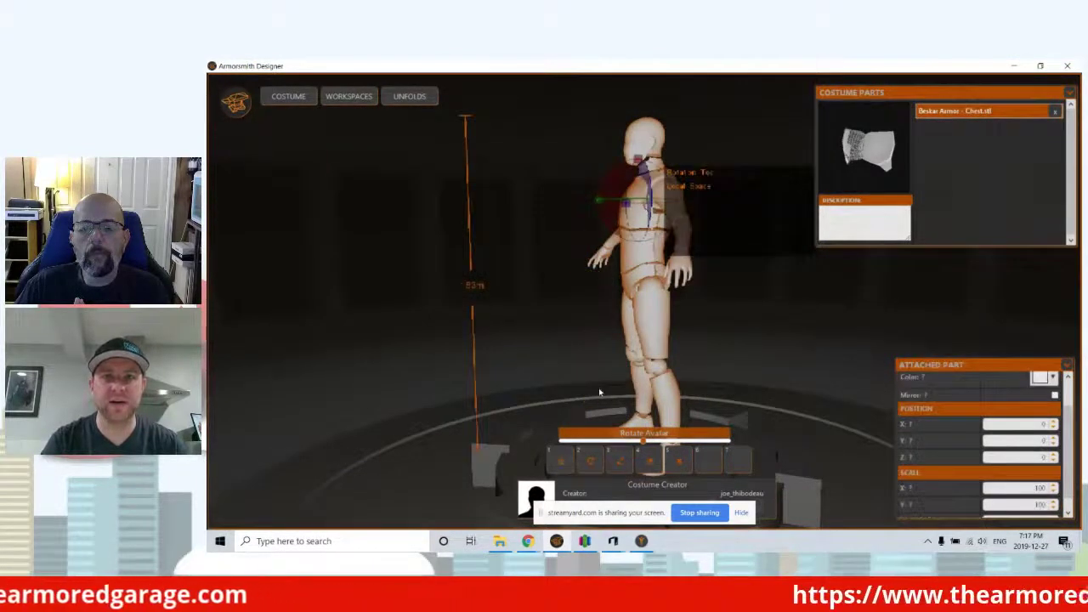
pyautogui.press('w')
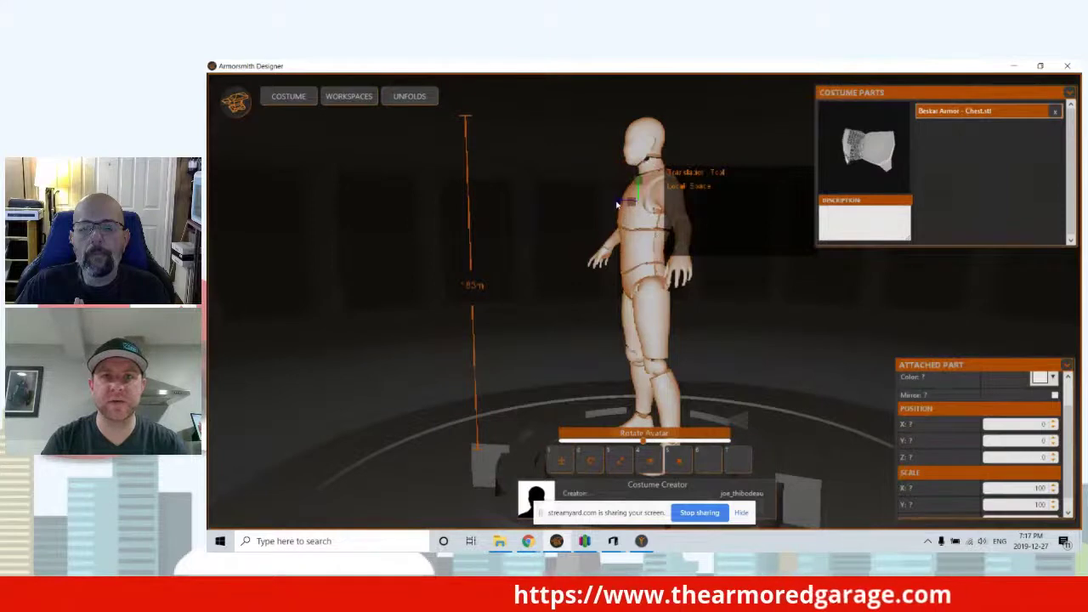
pyautogui.moveTo(616, 207); pyautogui.dragTo(603, 210)
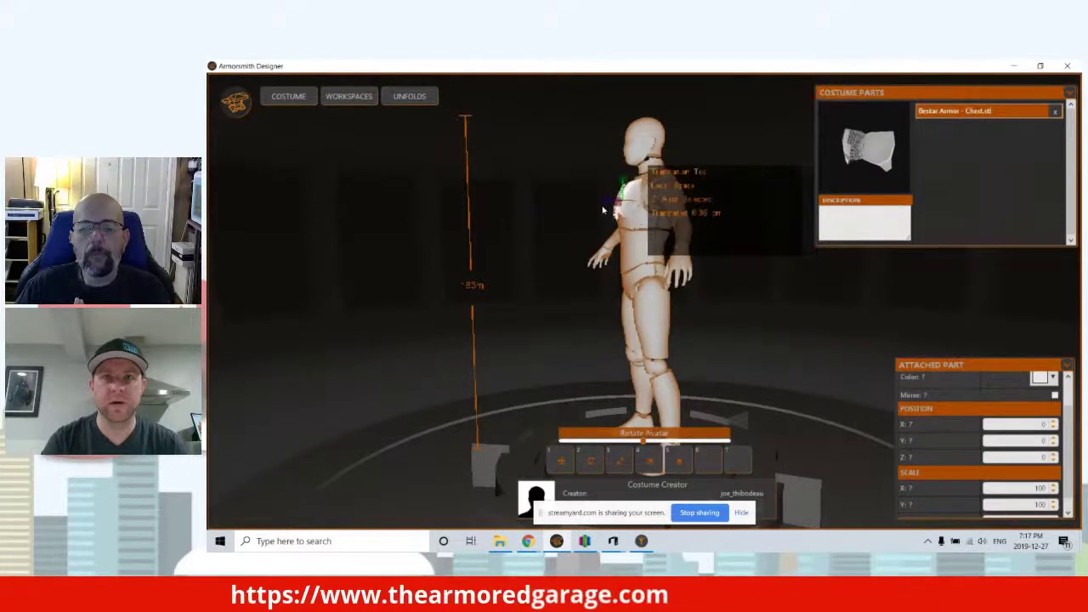
pyautogui.click(553, 243)
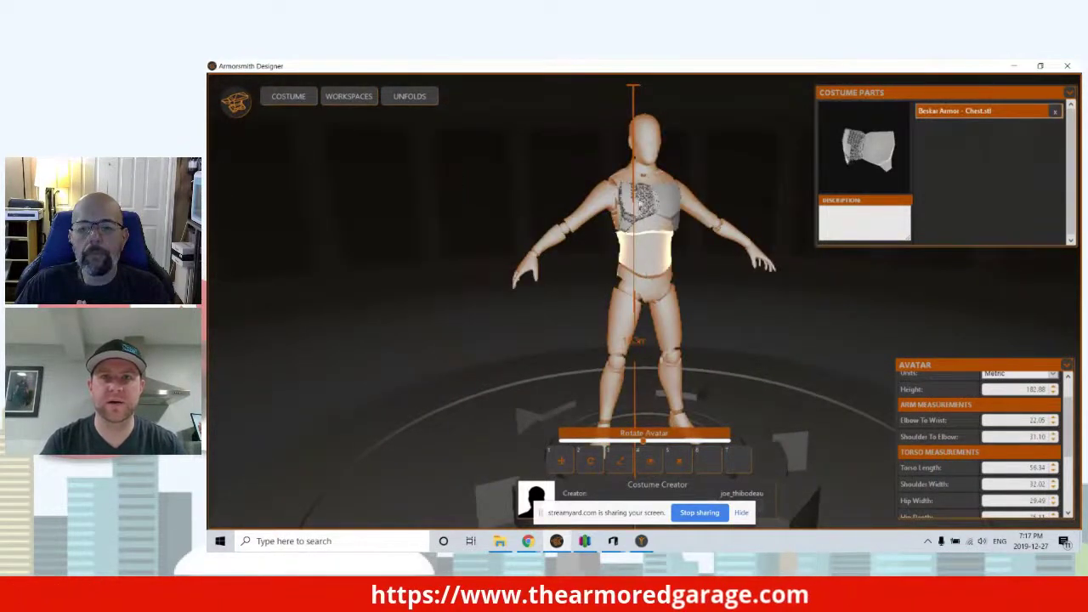
pyautogui.click(673, 208)
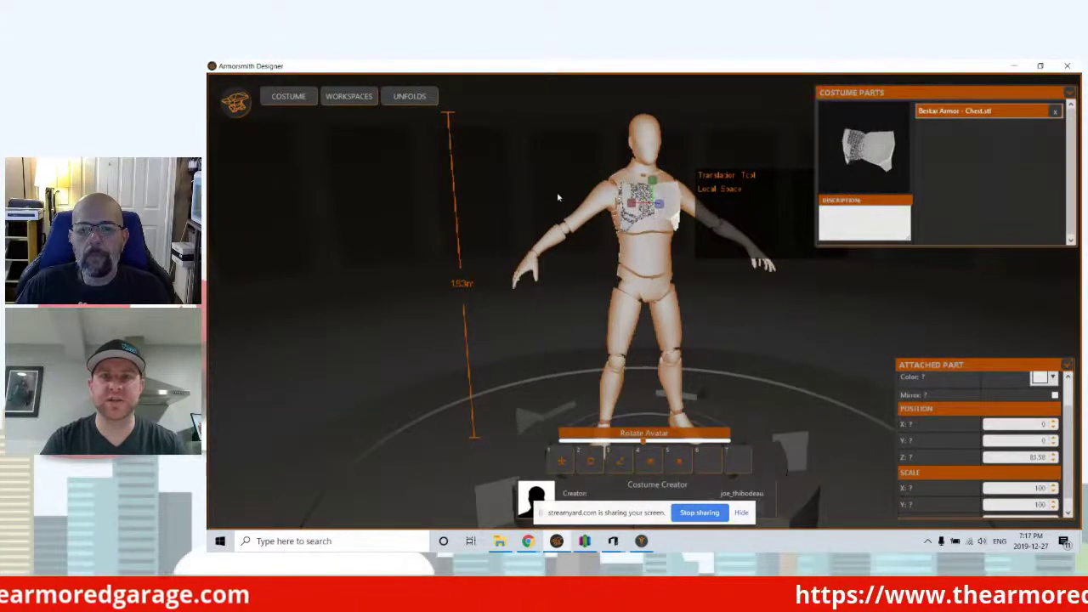
# - Activate the Scale tool for the avatar's chest plate and bring up its X, Y and Z scale values
pyautogui.scroll(5, 557, 197)
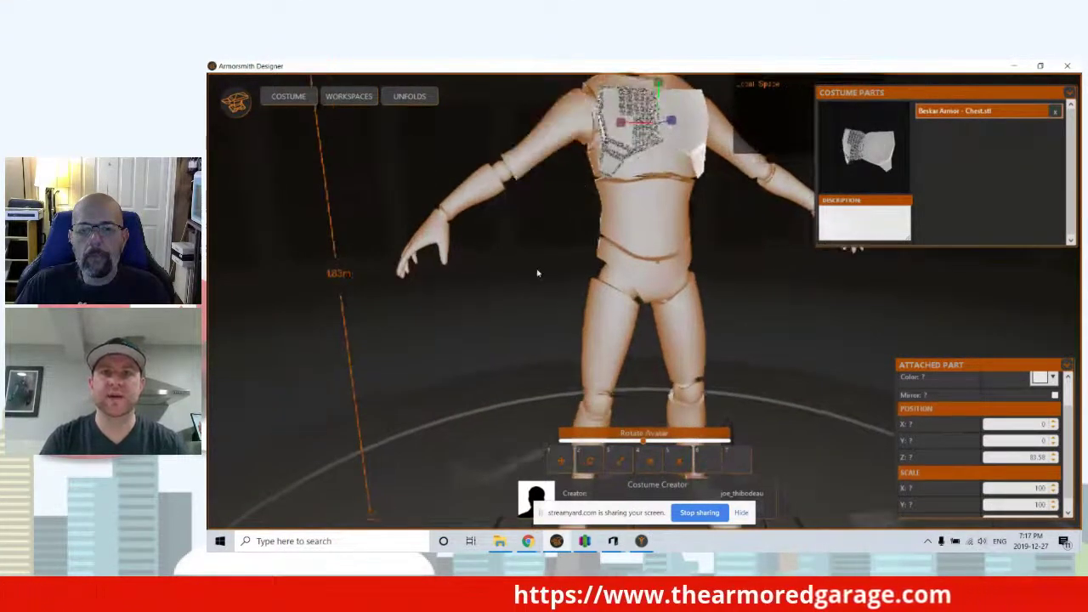
pyautogui.moveTo(537, 272); pyautogui.dragTo(505, 346, button='right')
pyautogui.click(621, 462)
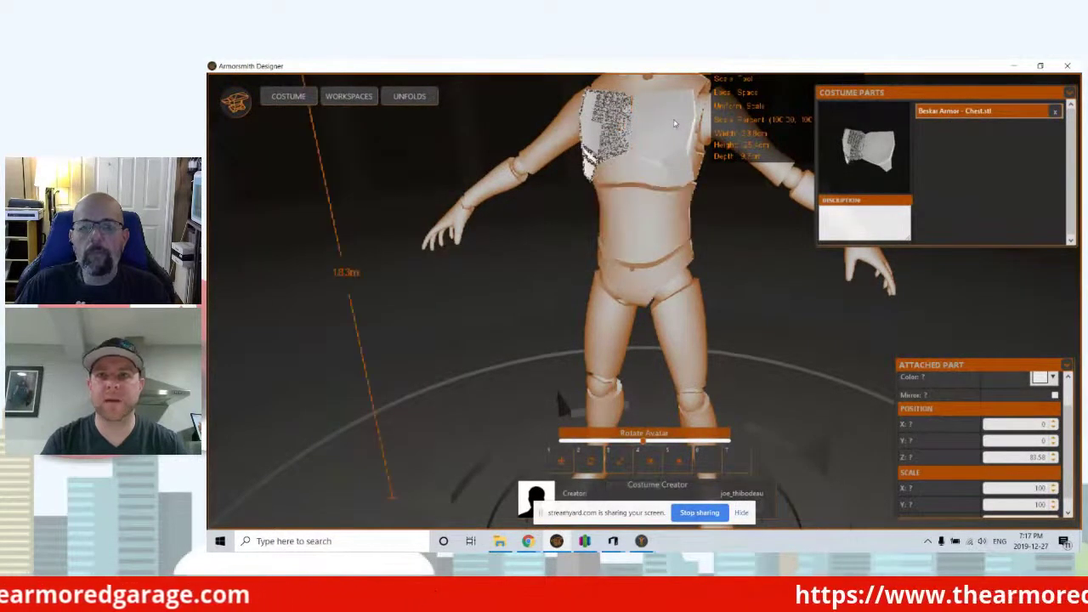
pyautogui.click(765, 331)
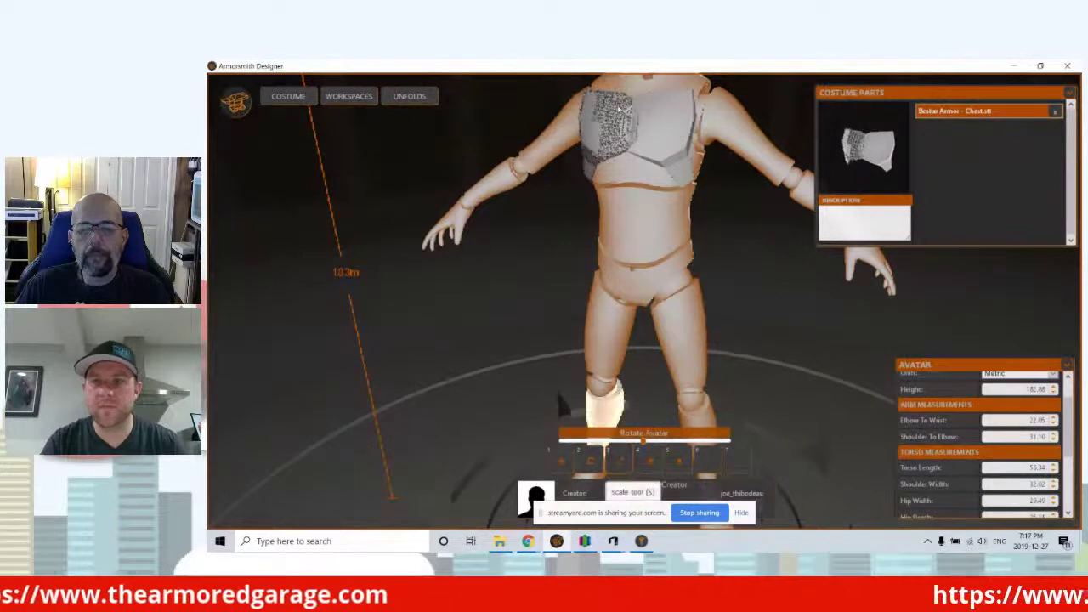
pyautogui.click(657, 124)
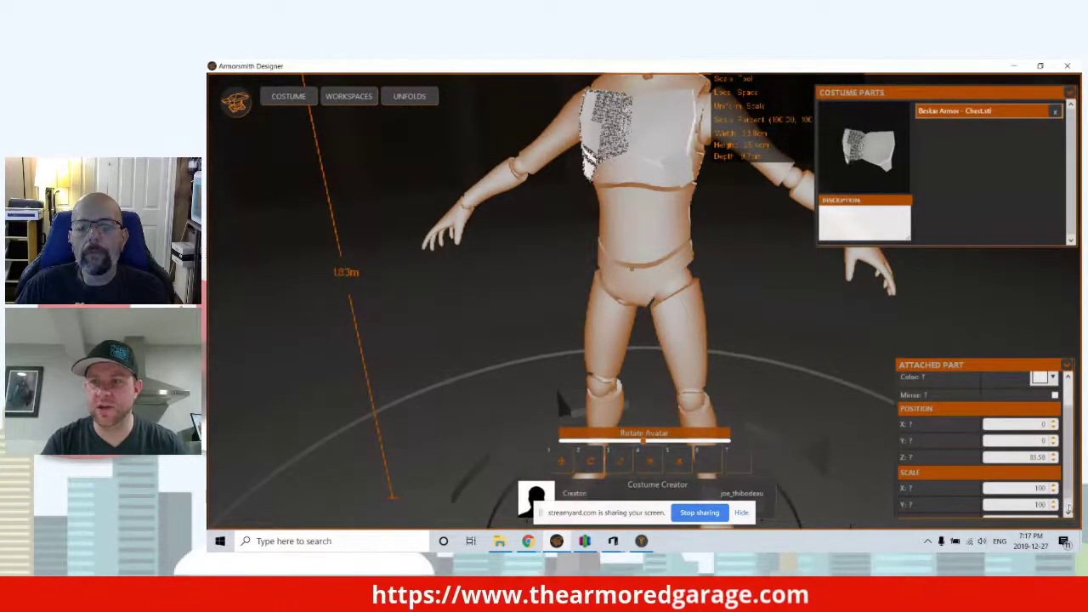
pyautogui.click(1069, 501)
pyautogui.click(1069, 512)
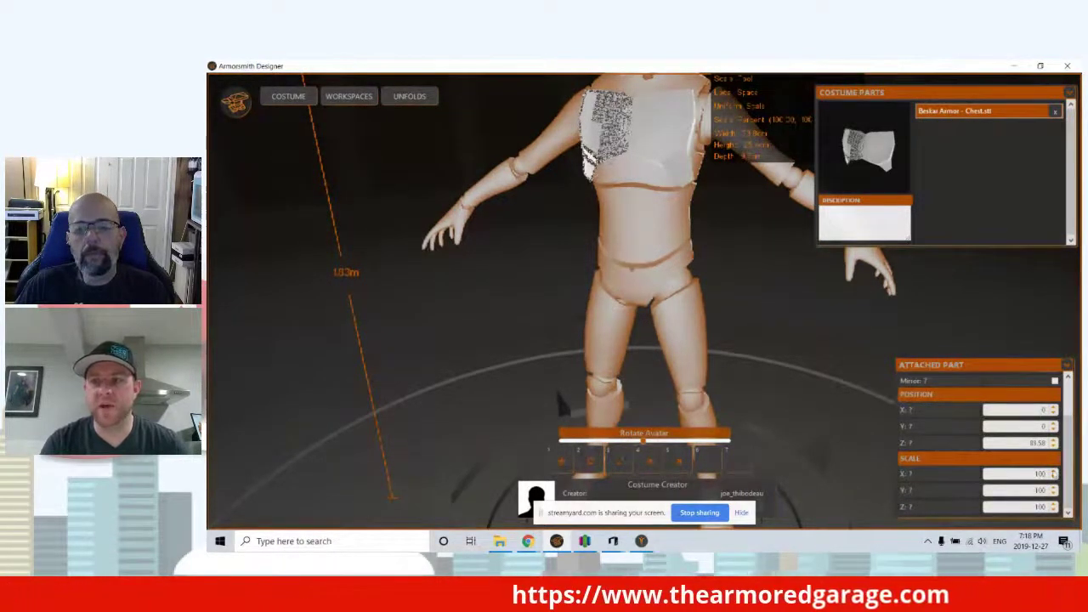
# - Set the Y scale of the attached Beskar Armor - Chest part to 80 percent
pyautogui.press('Escape')
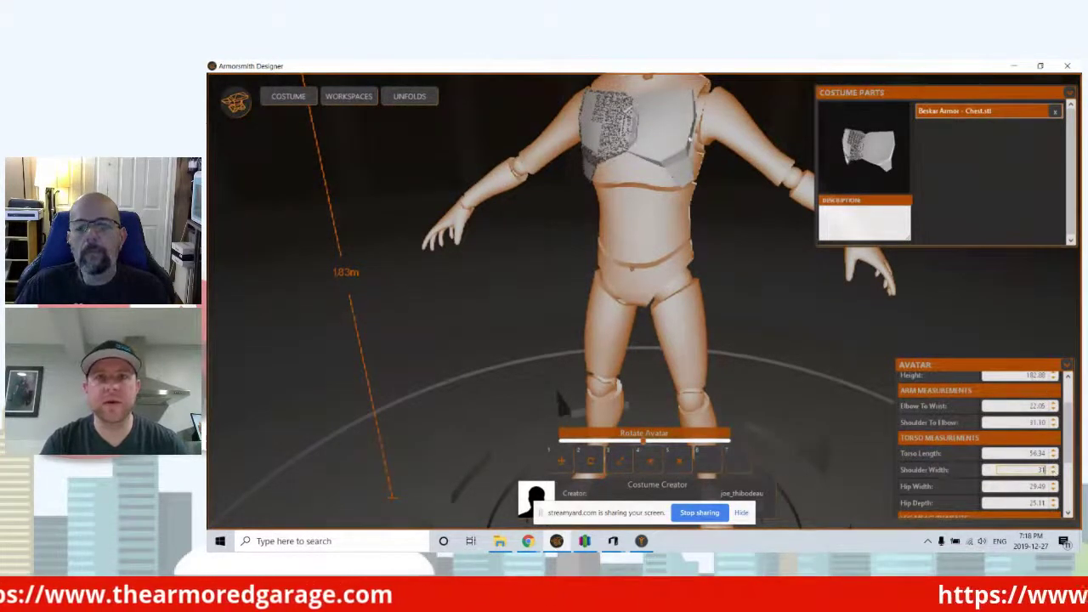
pyautogui.click(690, 137)
pyautogui.click(1054, 502)
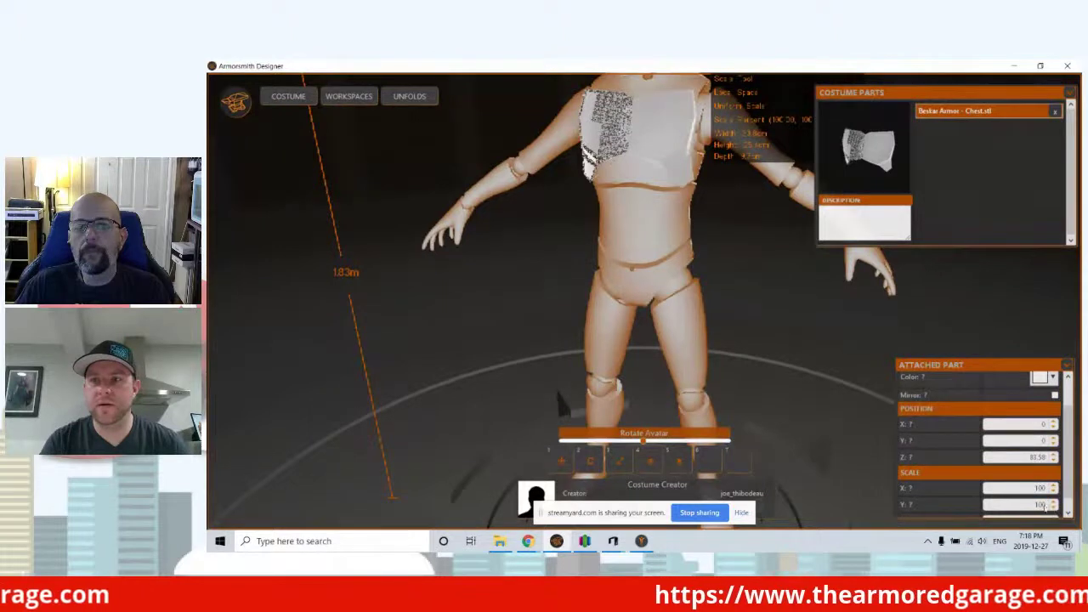
pyautogui.press('Escape')
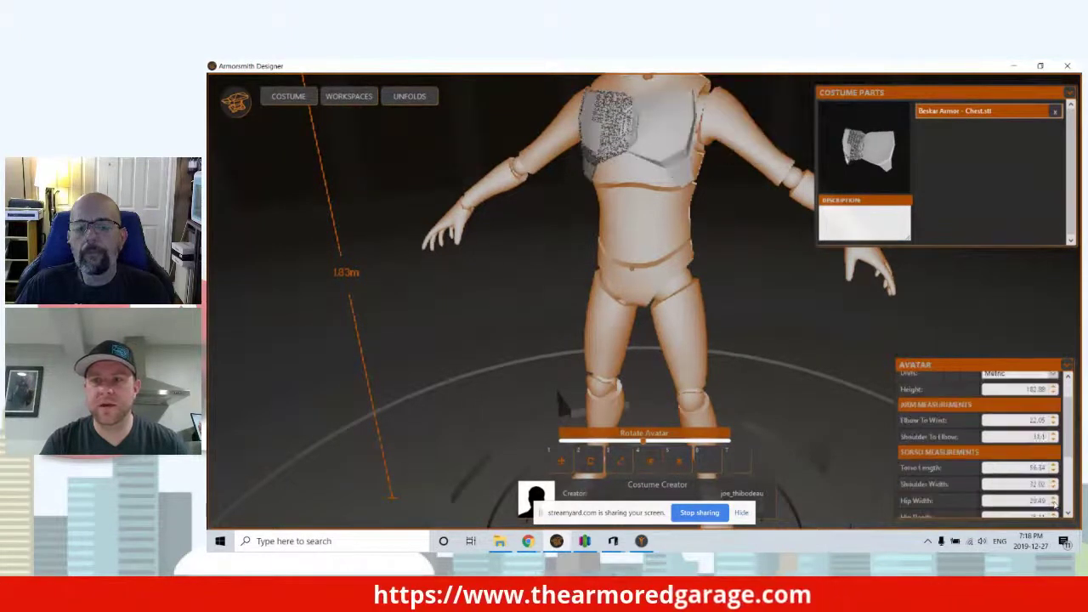
pyautogui.scroll(-5, 1055, 396)
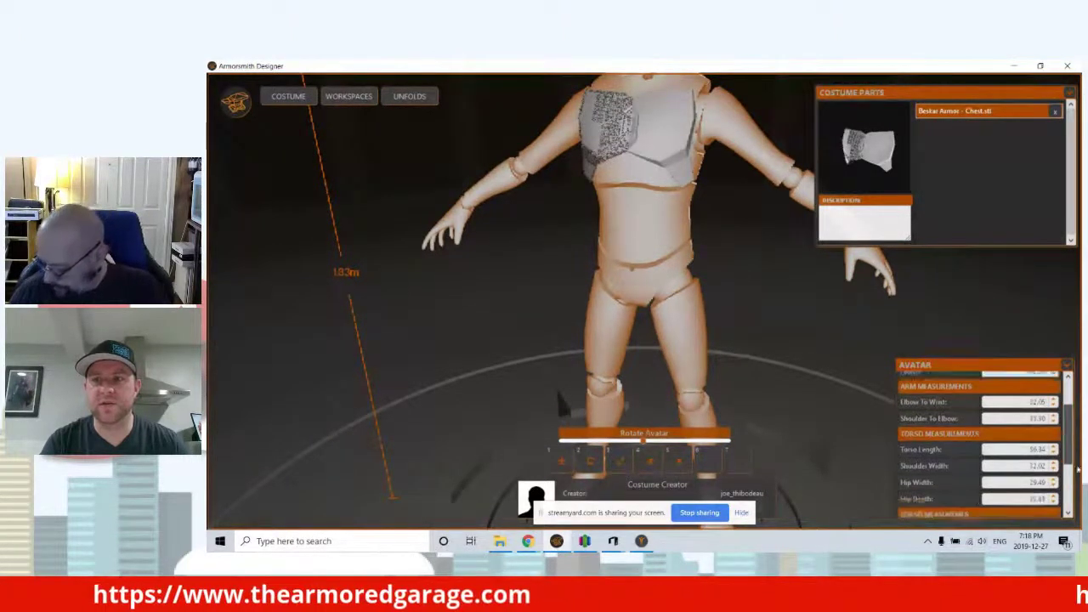
pyautogui.click(685, 136)
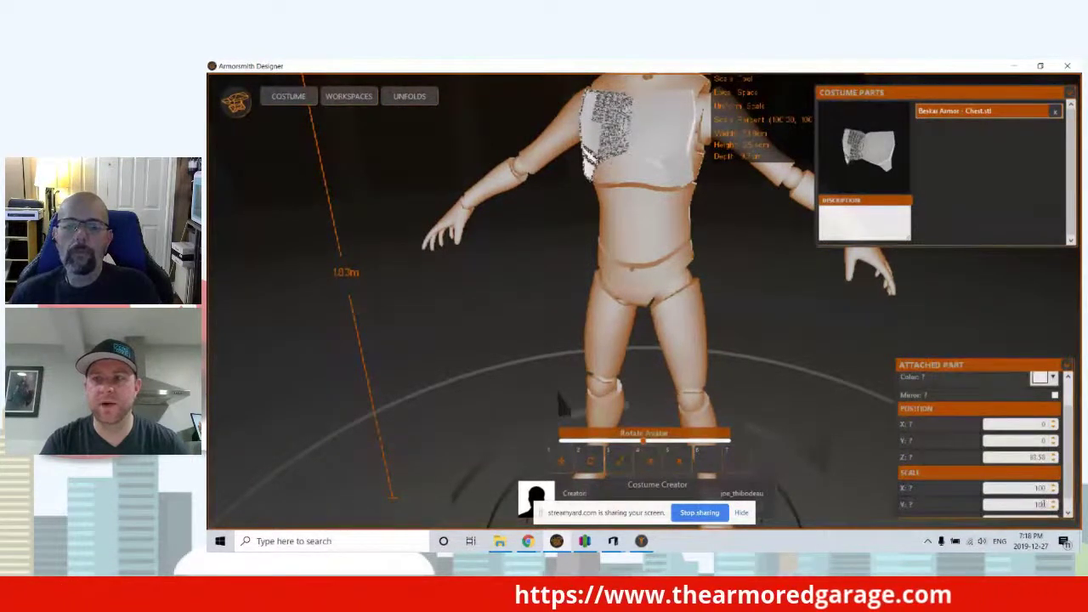
pyautogui.click(1033, 504)
pyautogui.write('85')
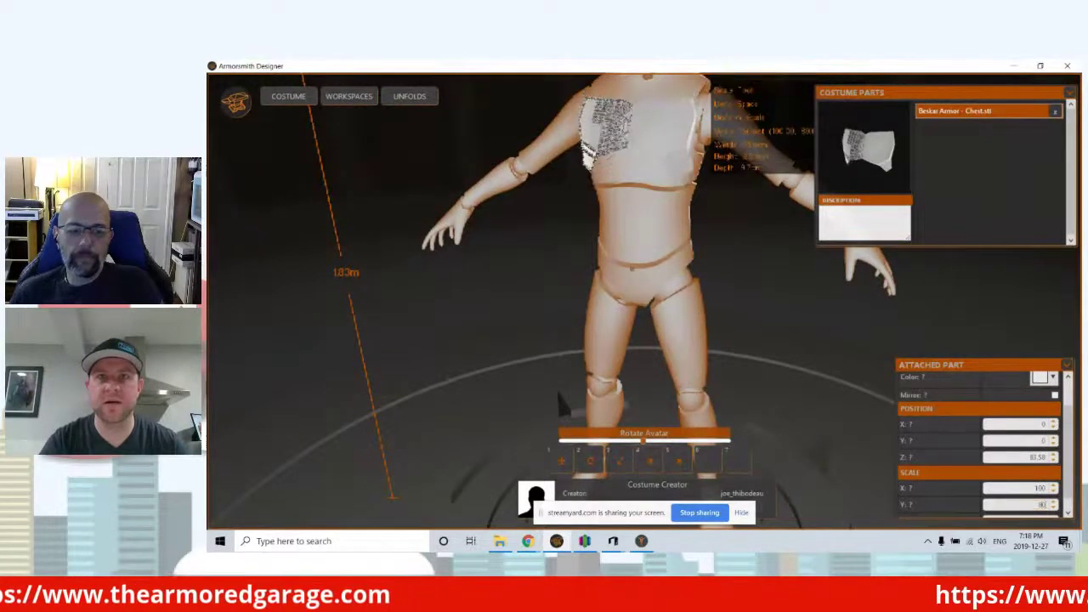
pyautogui.press('Return')
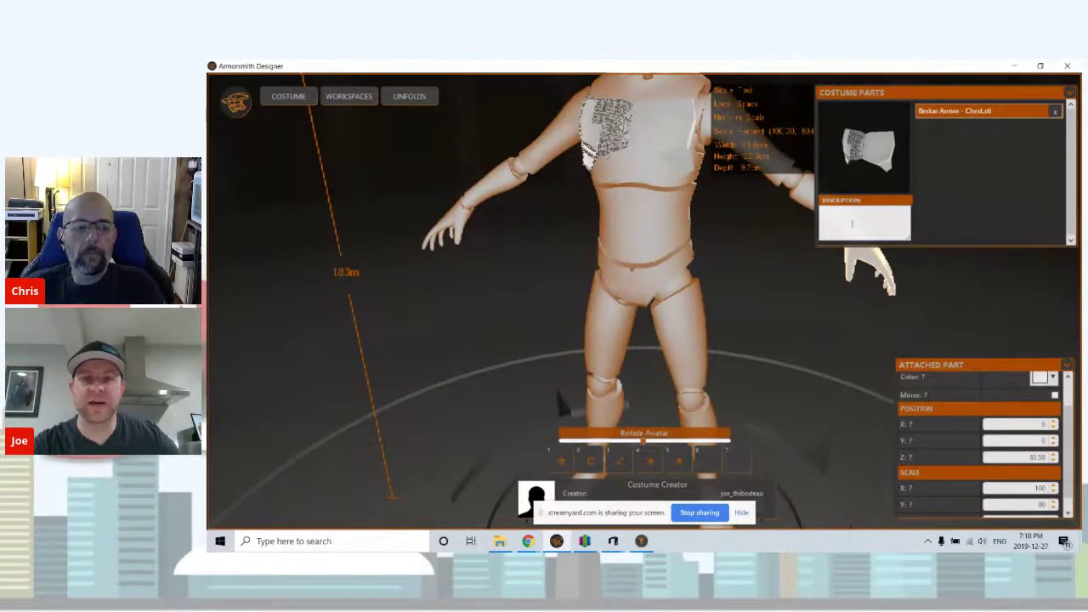
# - Switch to the joe body final model in 3D Builder and select the yellow chest plate with its transform values uncovered
pyautogui.moveTo(613, 540)
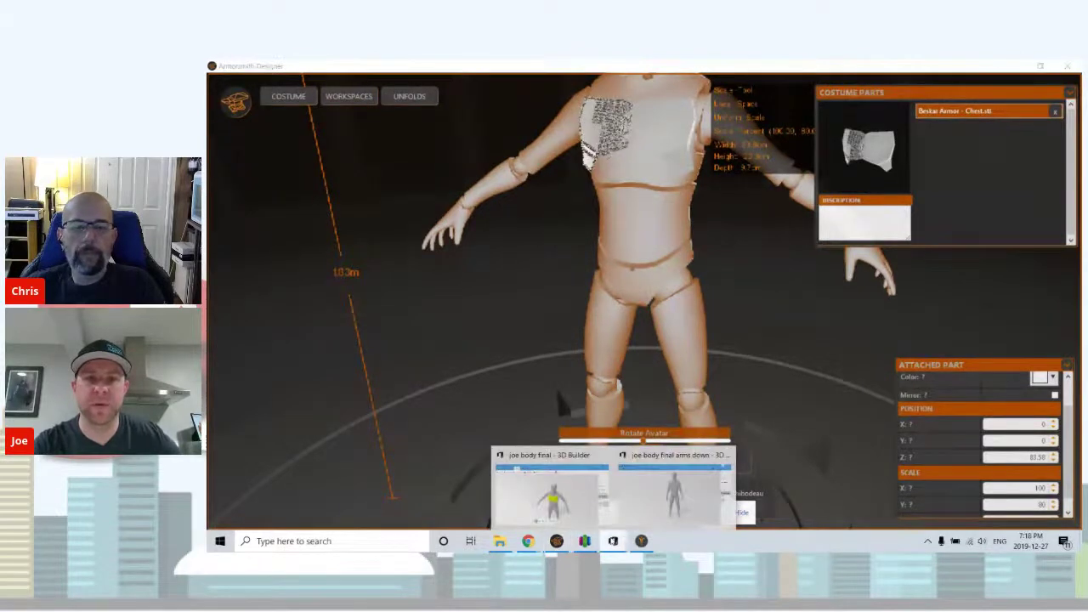
pyautogui.click(550, 488)
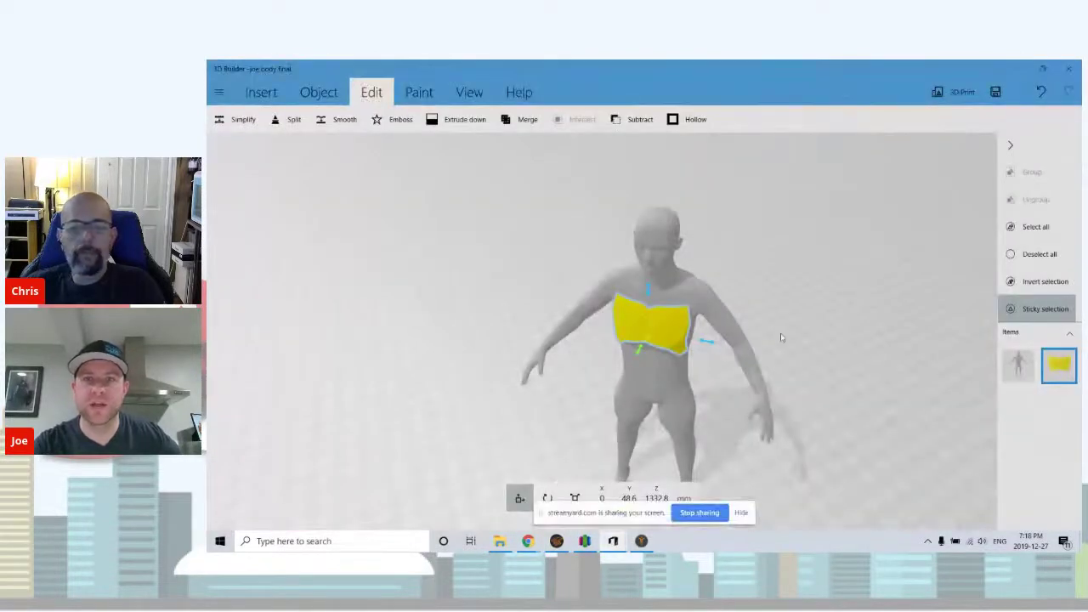
pyautogui.click(670, 337)
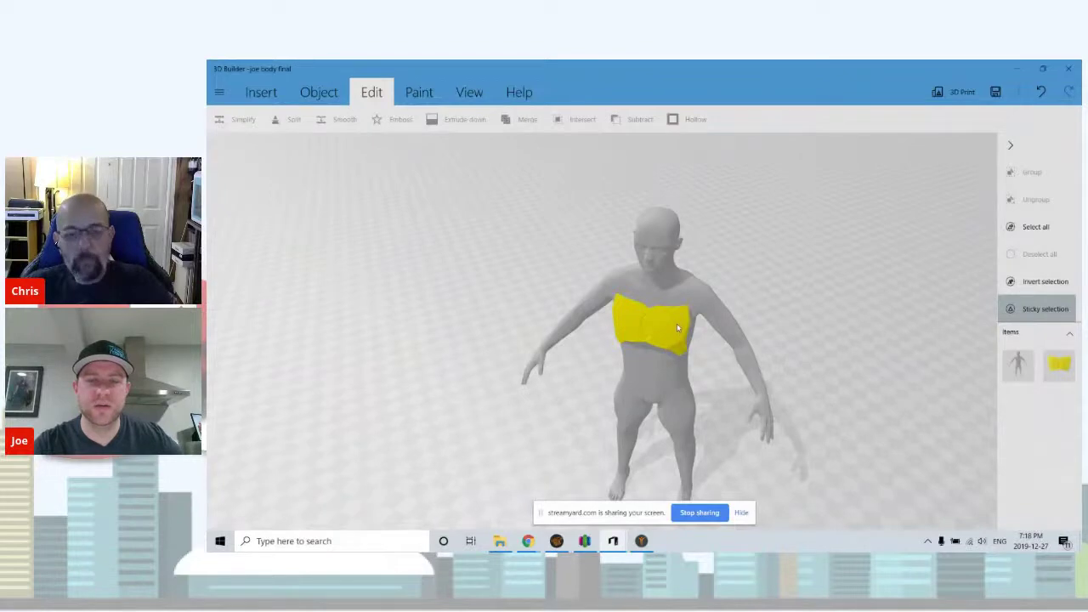
pyautogui.click(678, 327)
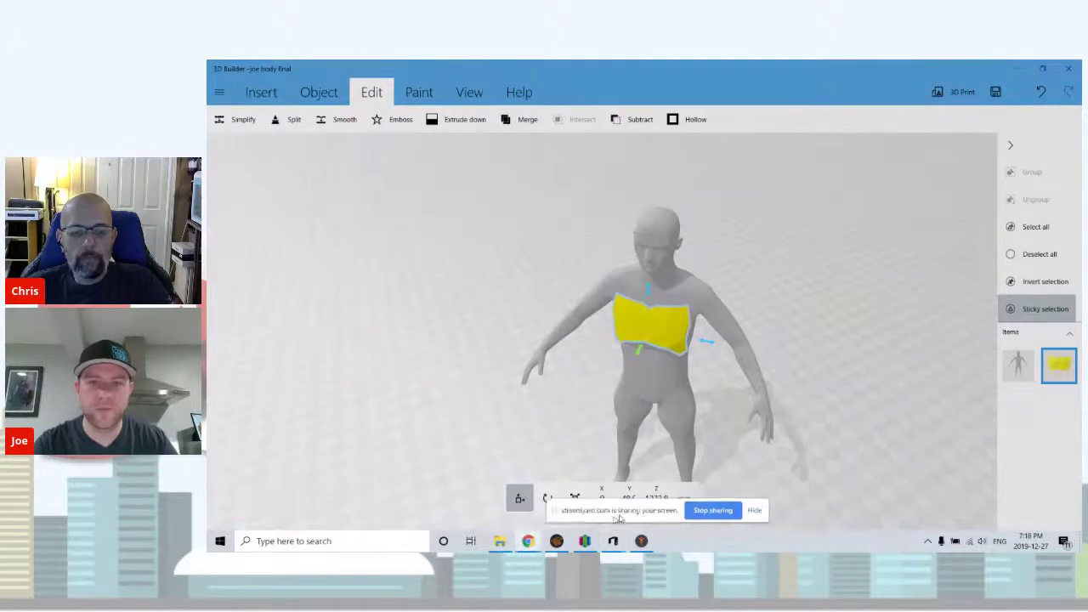
pyautogui.moveTo(604, 526); pyautogui.dragTo(826, 474)
pyautogui.click(688, 503)
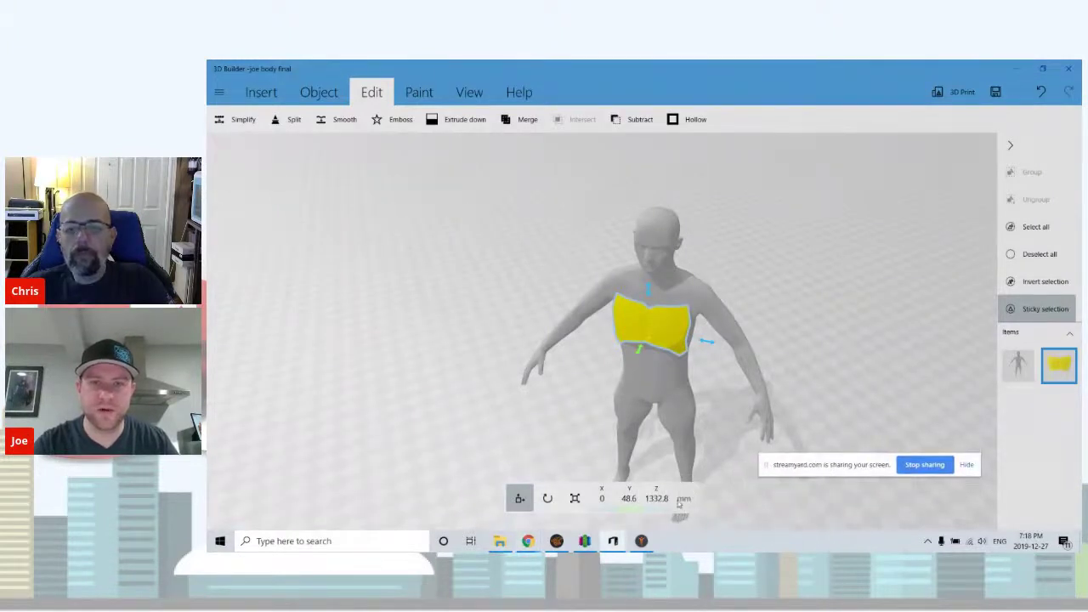
# - Scale the yellow chest plate to 80% in Y, using percent as the size unit
pyautogui.click(548, 498)
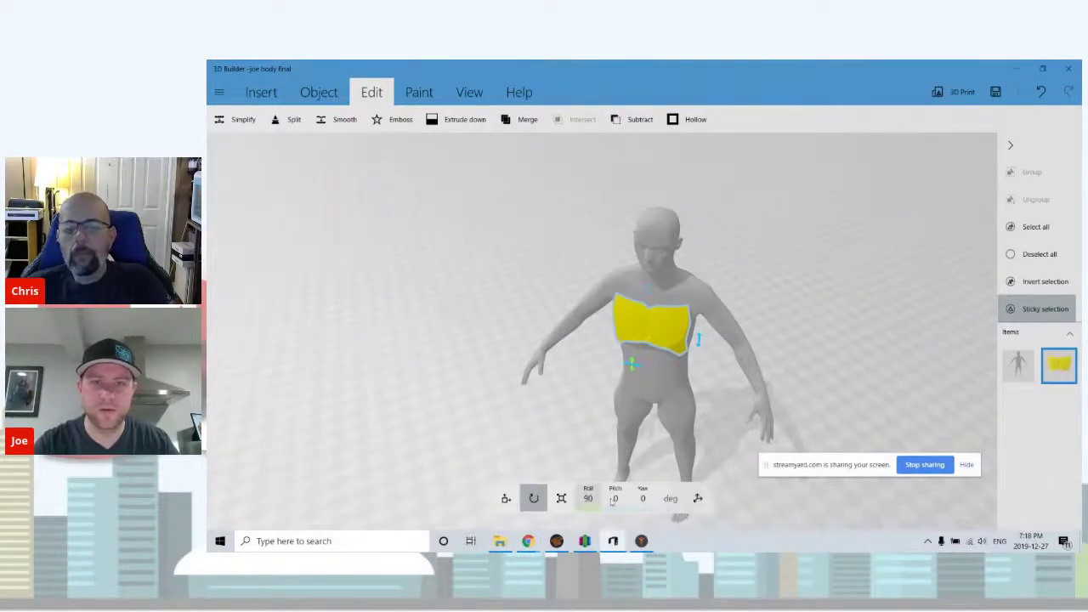
pyautogui.click(560, 498)
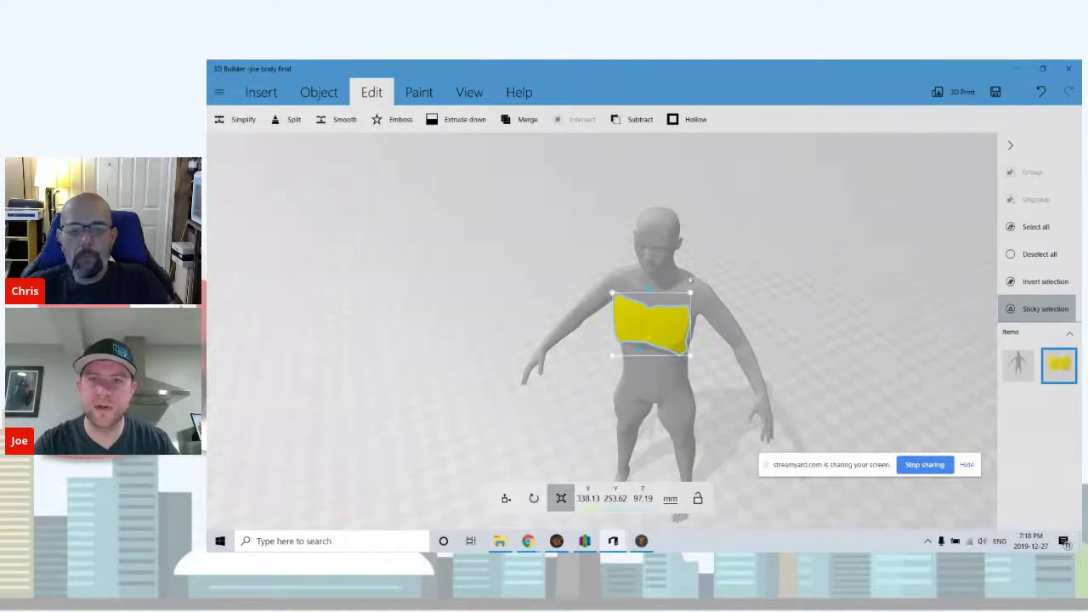
pyautogui.click(671, 500)
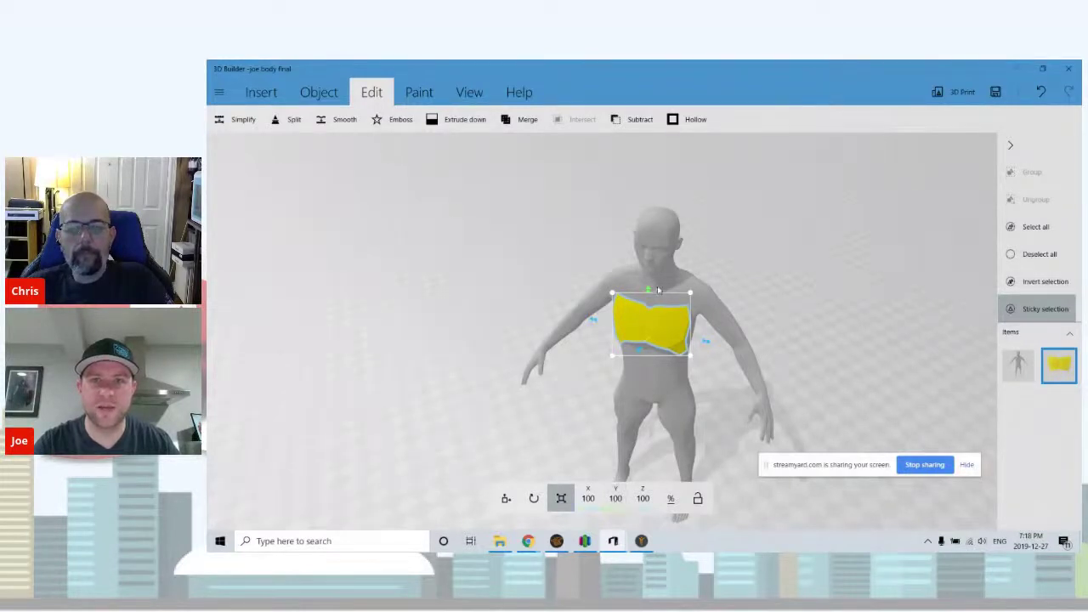
pyautogui.click(615, 498)
pyautogui.write('80')
pyautogui.press('Return')
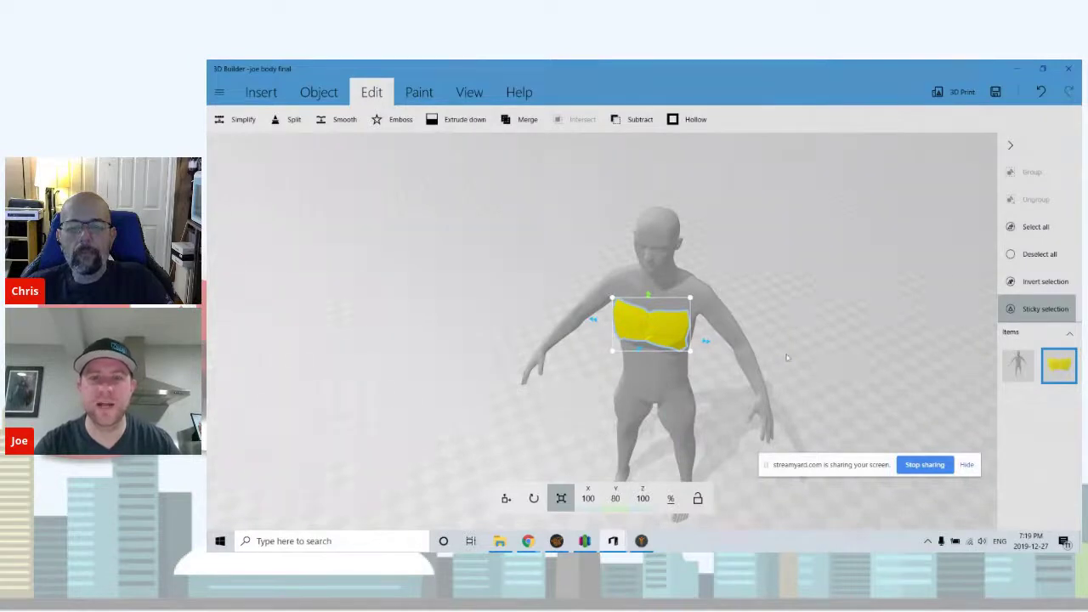
# - Inspect the fit of the resized chest plate against the body from the side
pyautogui.moveTo(808, 343); pyautogui.dragTo(731, 482, button='right')
pyautogui.click(646, 544)
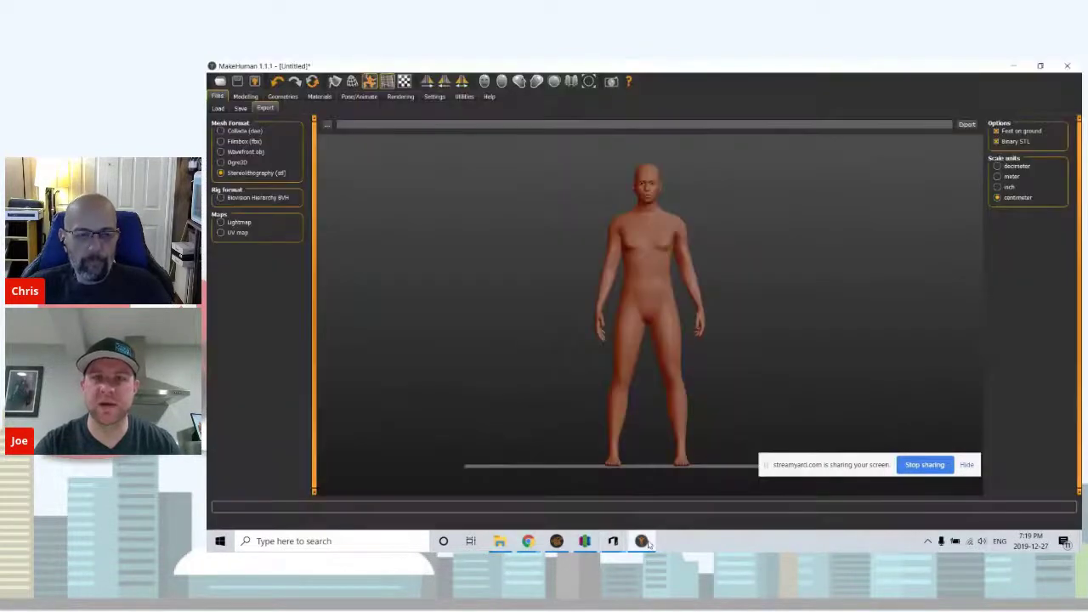
pyautogui.click(646, 541)
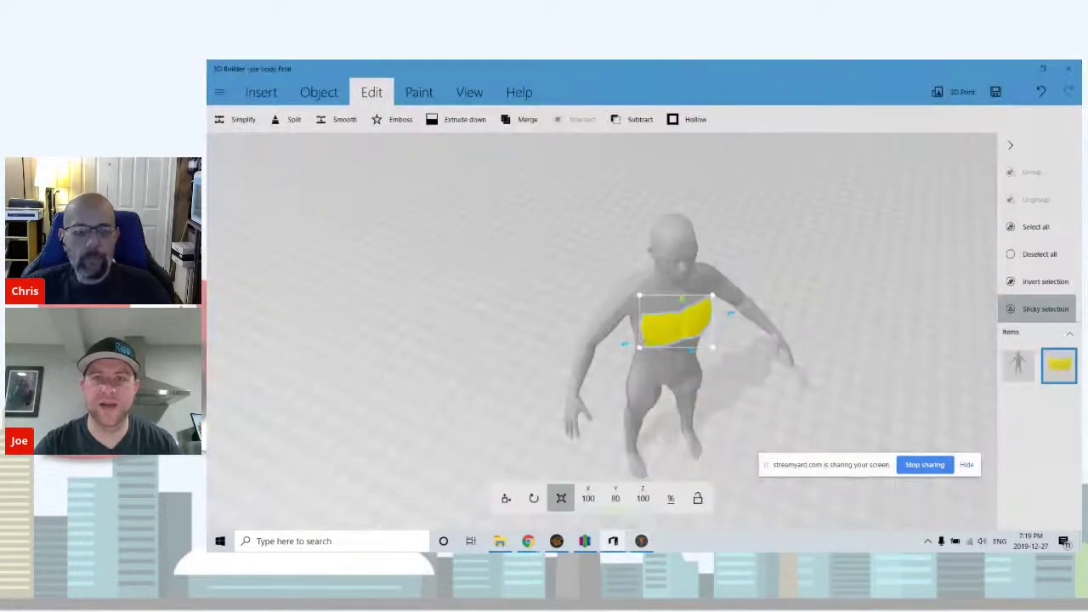
pyautogui.moveTo(509, 317); pyautogui.dragTo(742, 283, button='right')
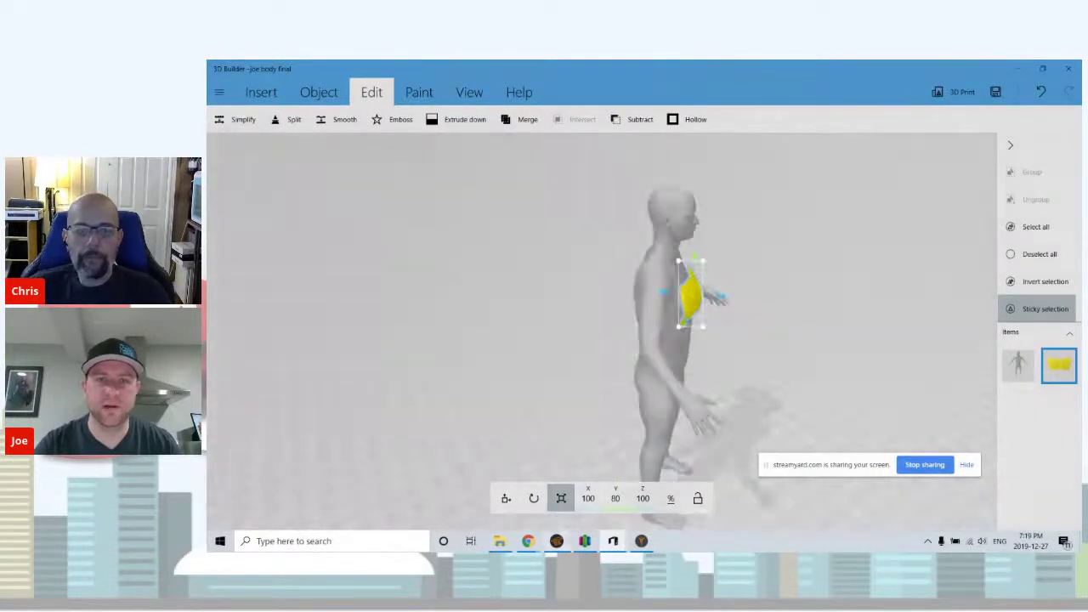
# - Compare the Armorsmith Designer avatar with the MakeHuman figure and the joe body final model in 3D Builder
pyautogui.click(564, 539)
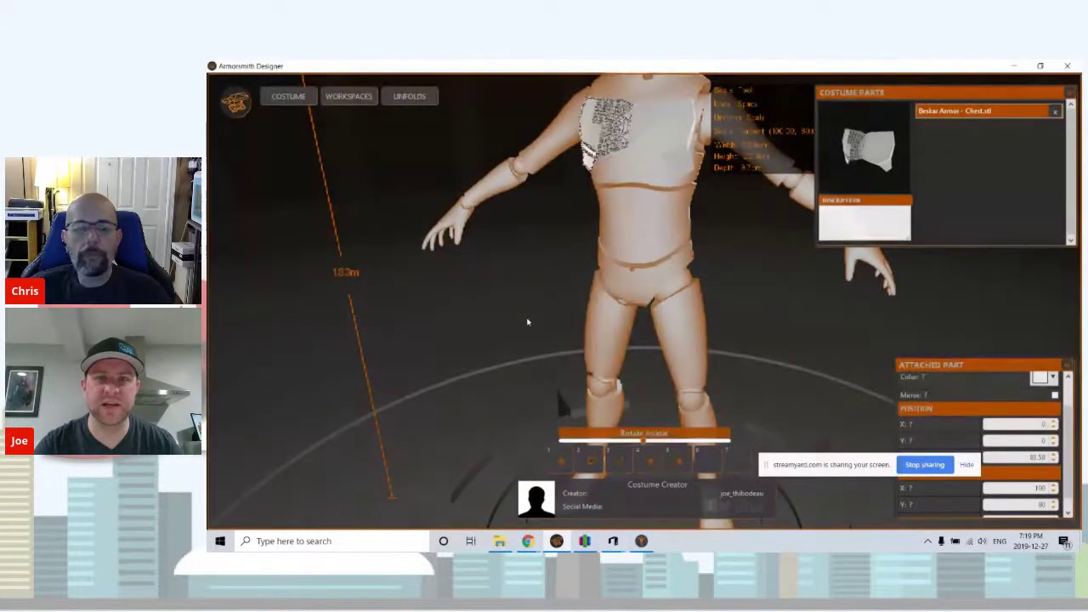
pyautogui.click(574, 270)
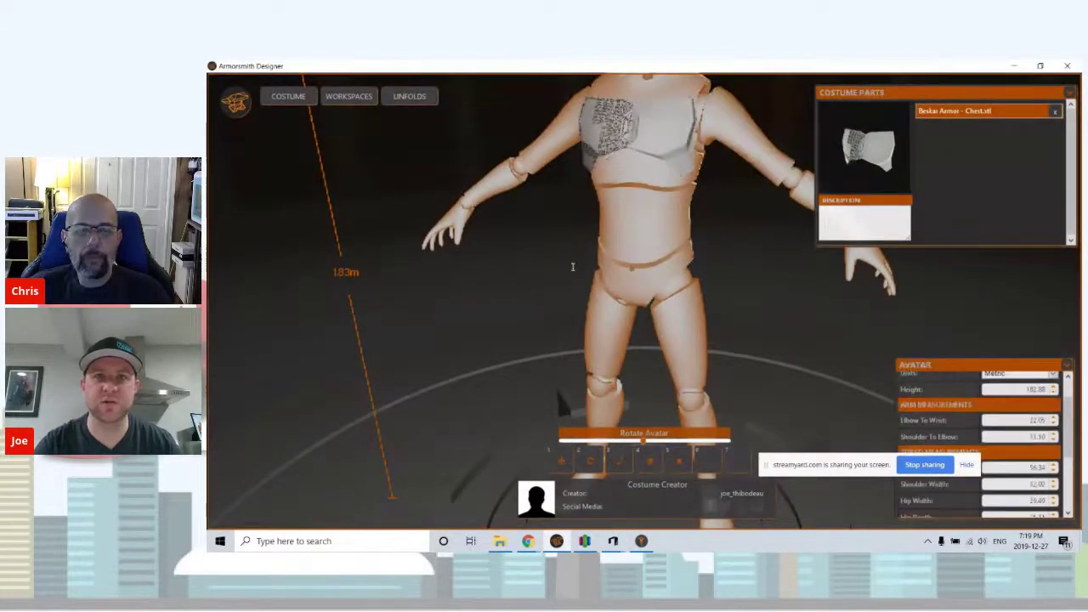
pyautogui.rightClick(574, 270)
pyautogui.click(513, 252)
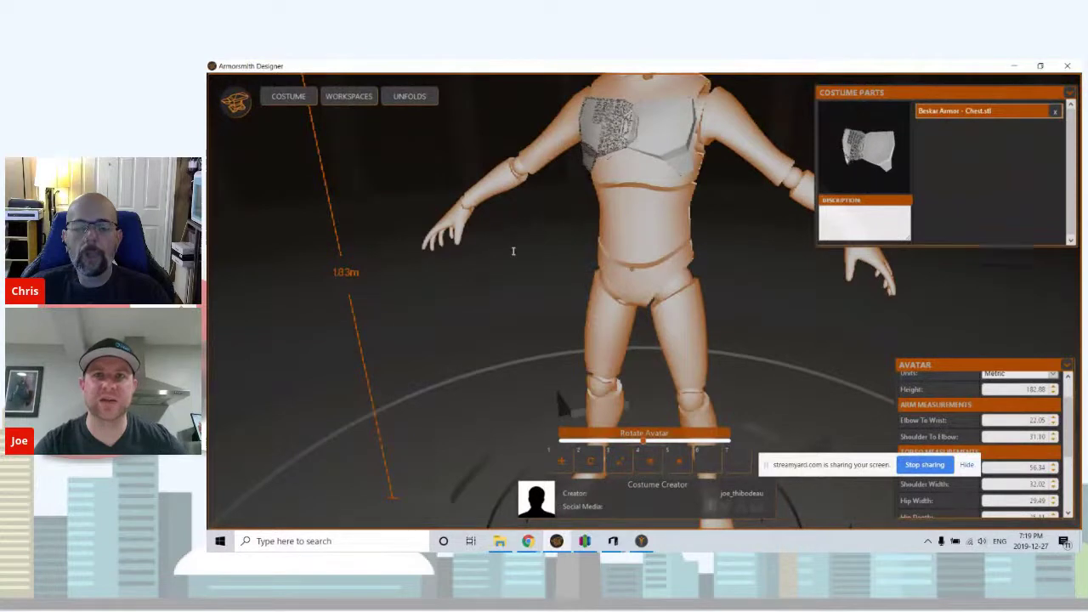
pyautogui.click(642, 542)
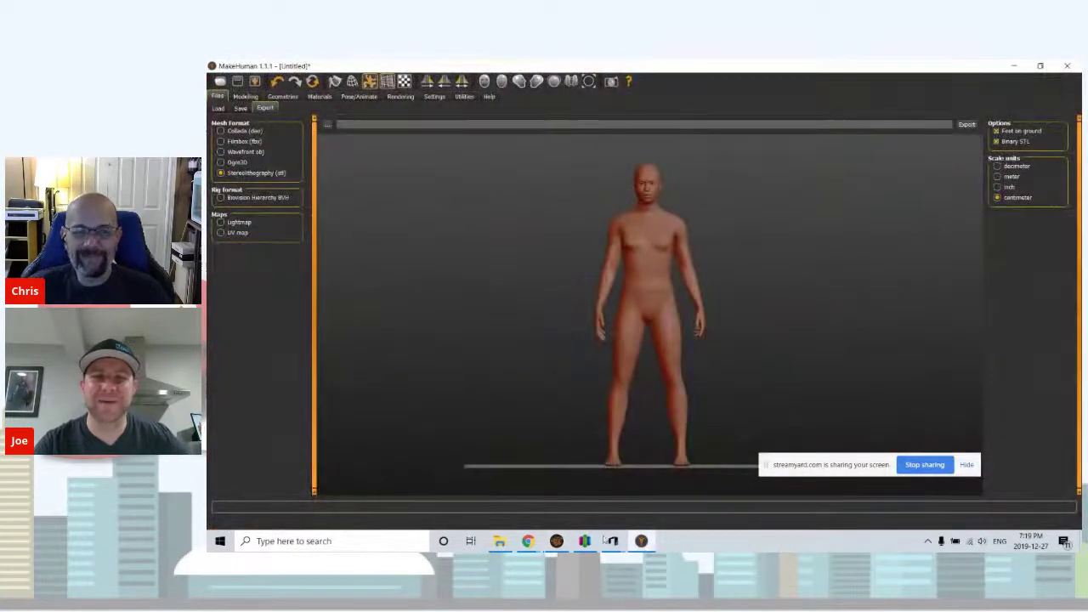
pyautogui.click(556, 542)
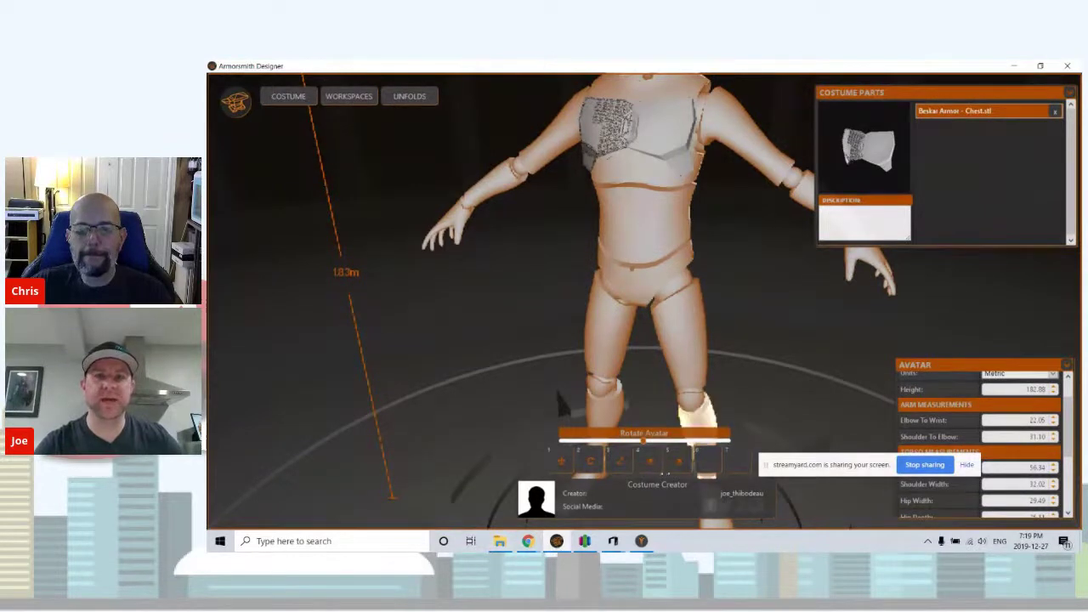
pyautogui.moveTo(612, 546)
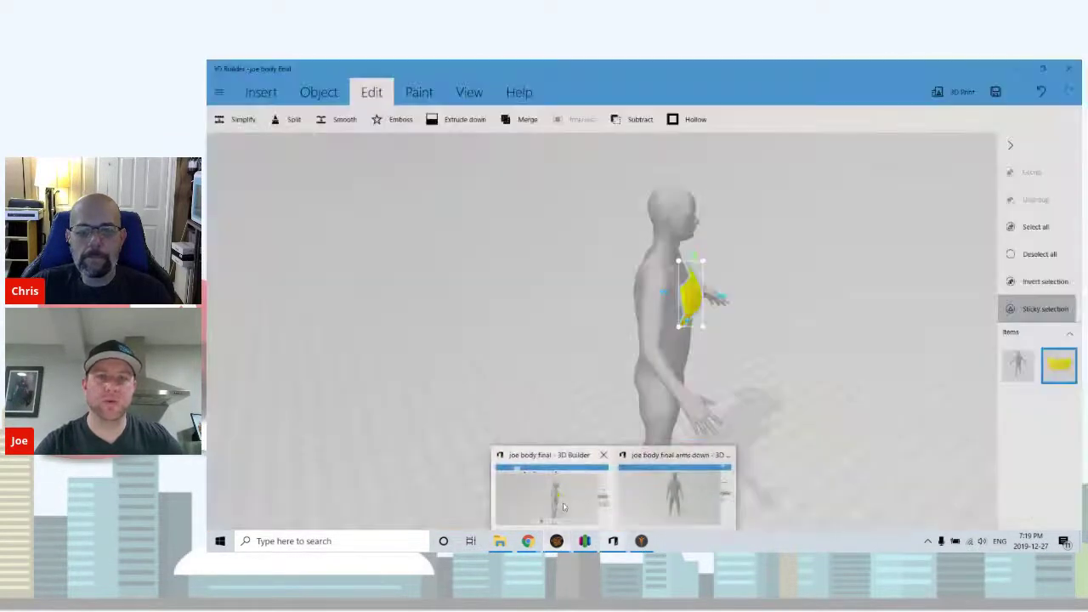
pyautogui.click(562, 502)
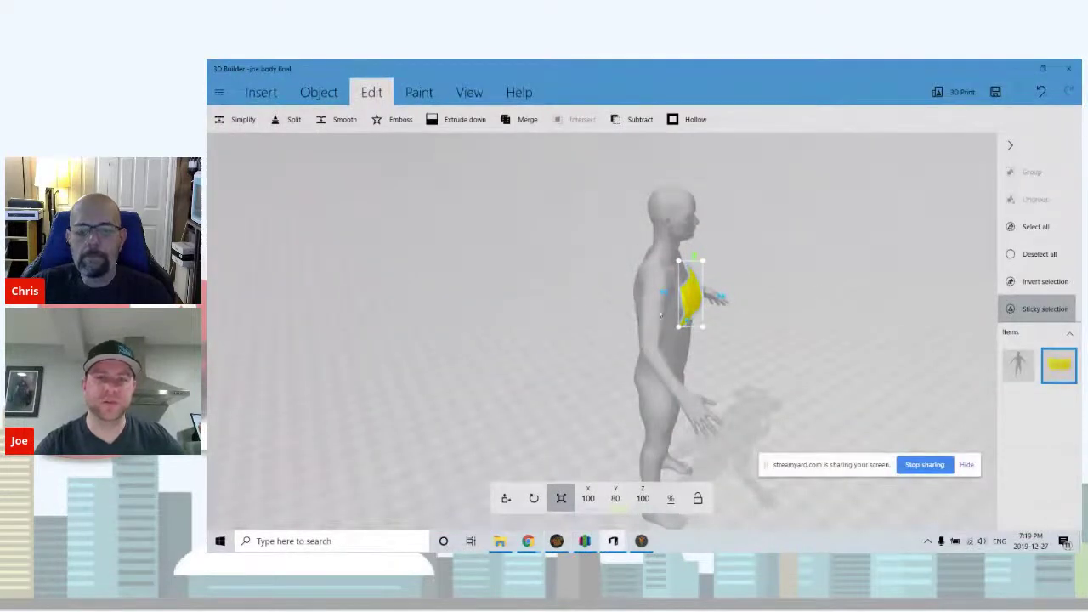
pyautogui.moveTo(559, 544)
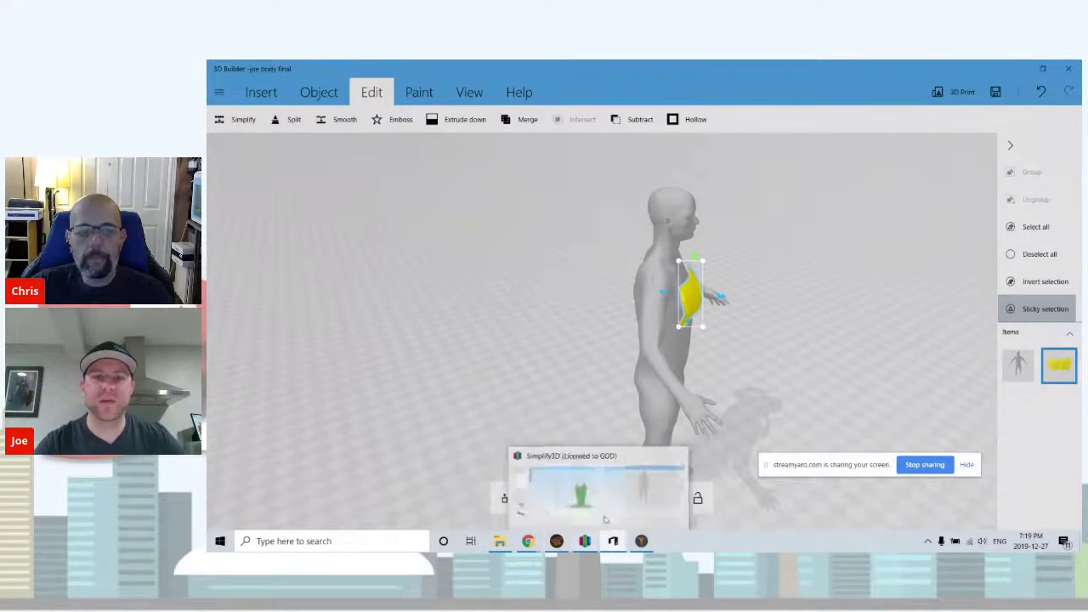
# - Switch to MakeHuman and display the figure's body measurement settings for the neck
pyautogui.click(641, 541)
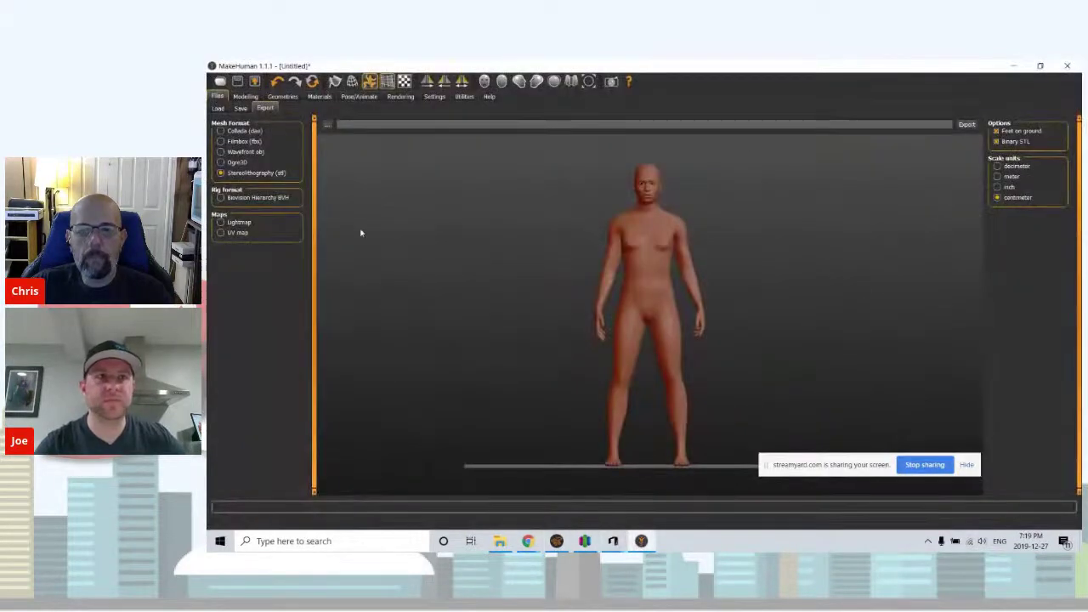
pyautogui.click(219, 110)
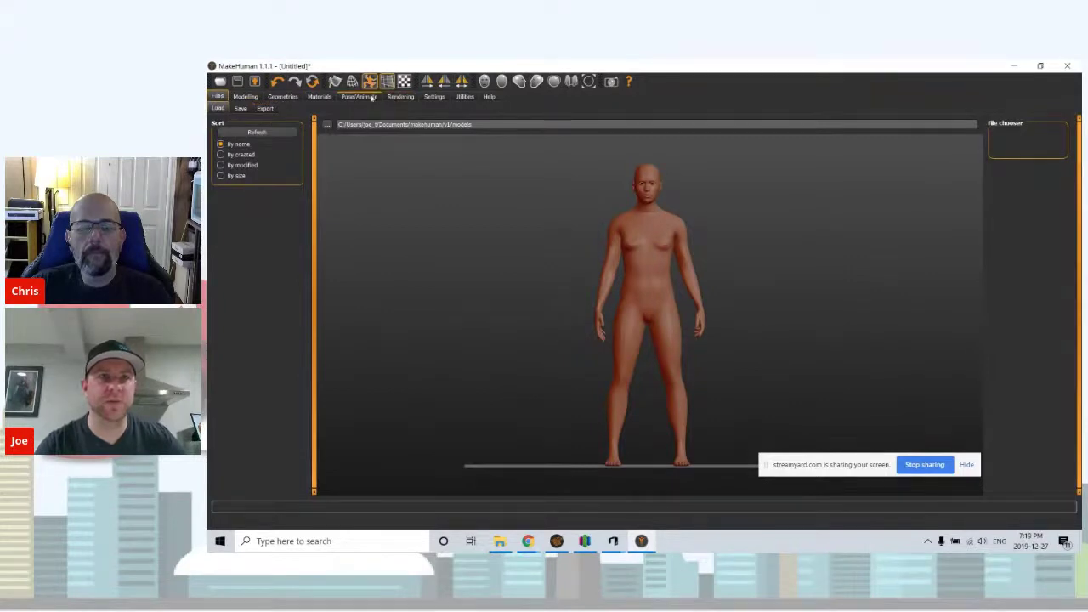
pyautogui.click(244, 96)
pyautogui.click(429, 109)
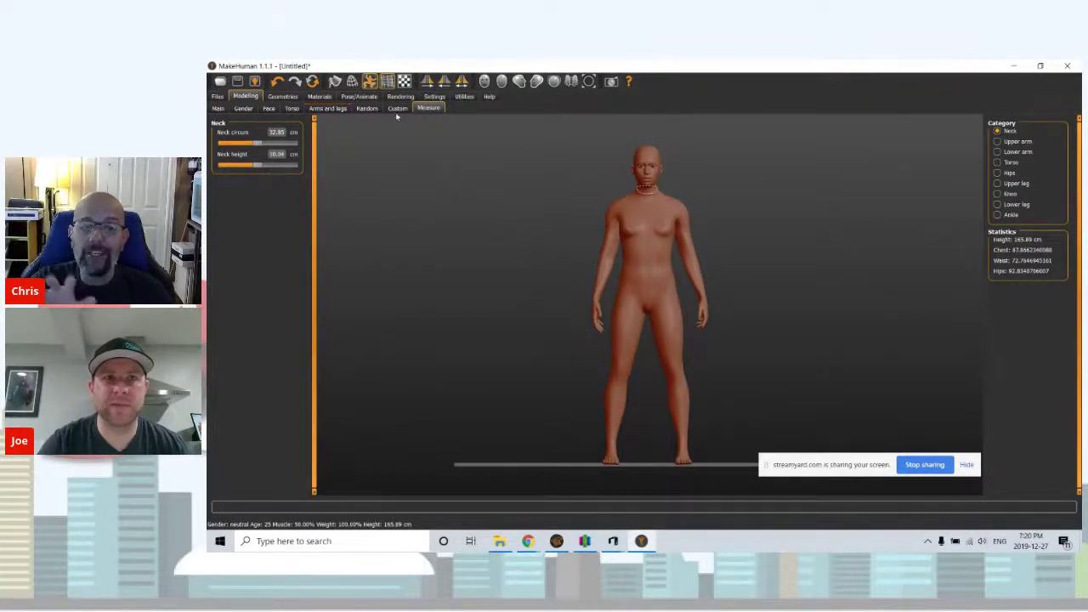
# - Examine the MakeHuman figure from the front and the side, with a brief look at the model loading options
pyautogui.scroll(5, 416, 168)
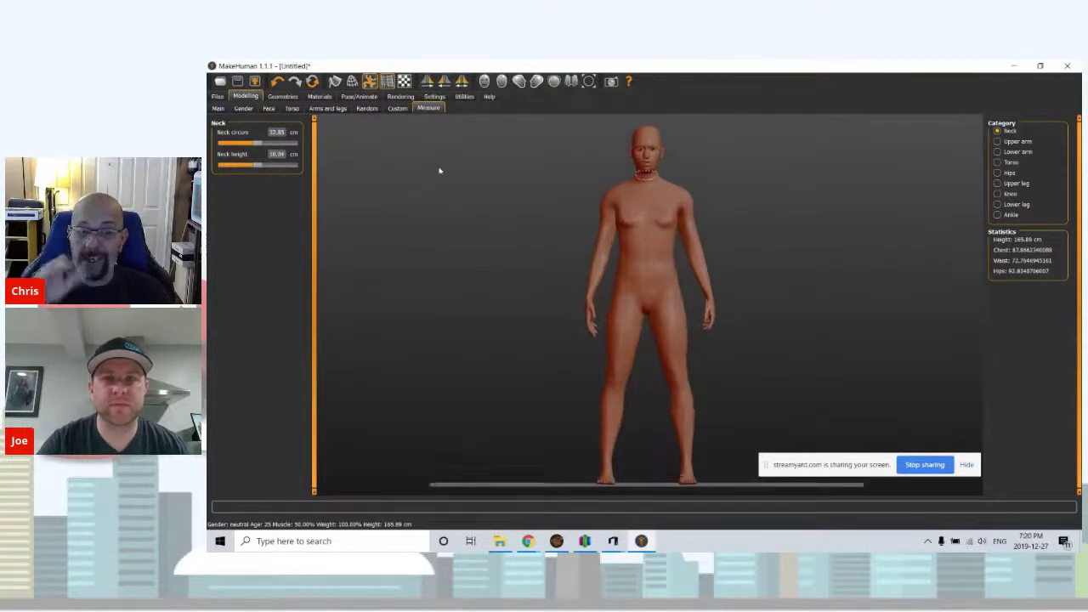
pyautogui.scroll(-2, 406, 172)
pyautogui.moveTo(401, 174); pyautogui.dragTo(380, 173)
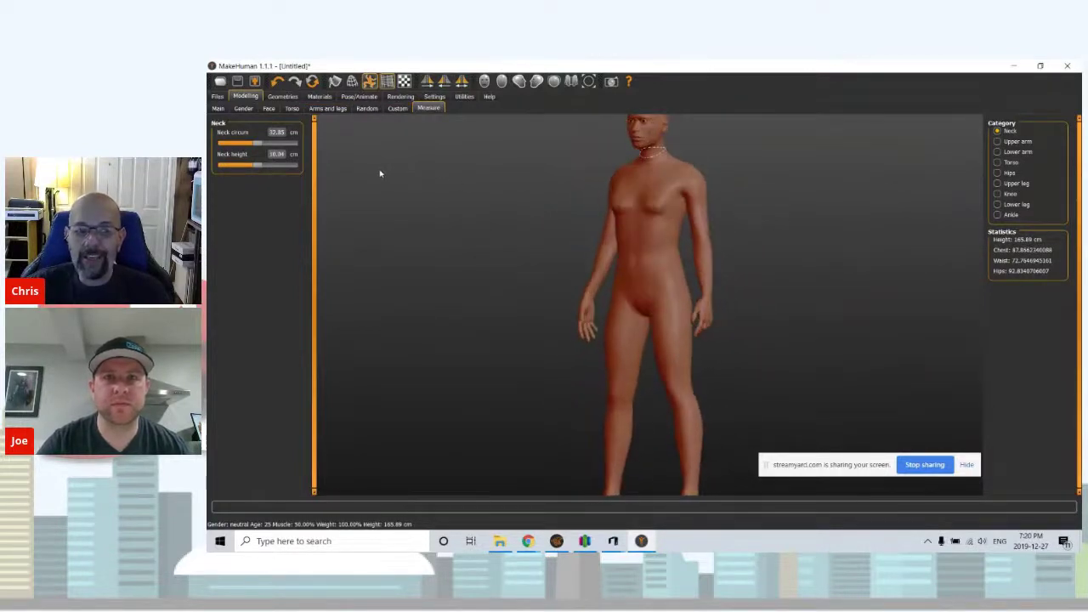
pyautogui.moveTo(519, 164); pyautogui.dragTo(639, 194)
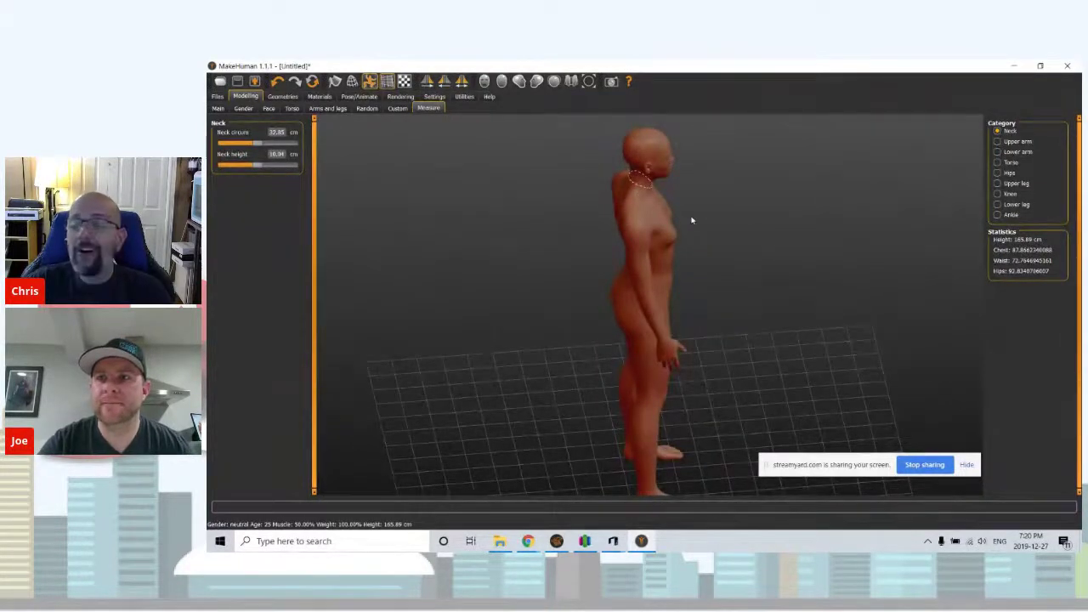
pyautogui.moveTo(571, 204); pyautogui.dragTo(515, 199)
pyautogui.moveTo(569, 204); pyautogui.dragTo(487, 192)
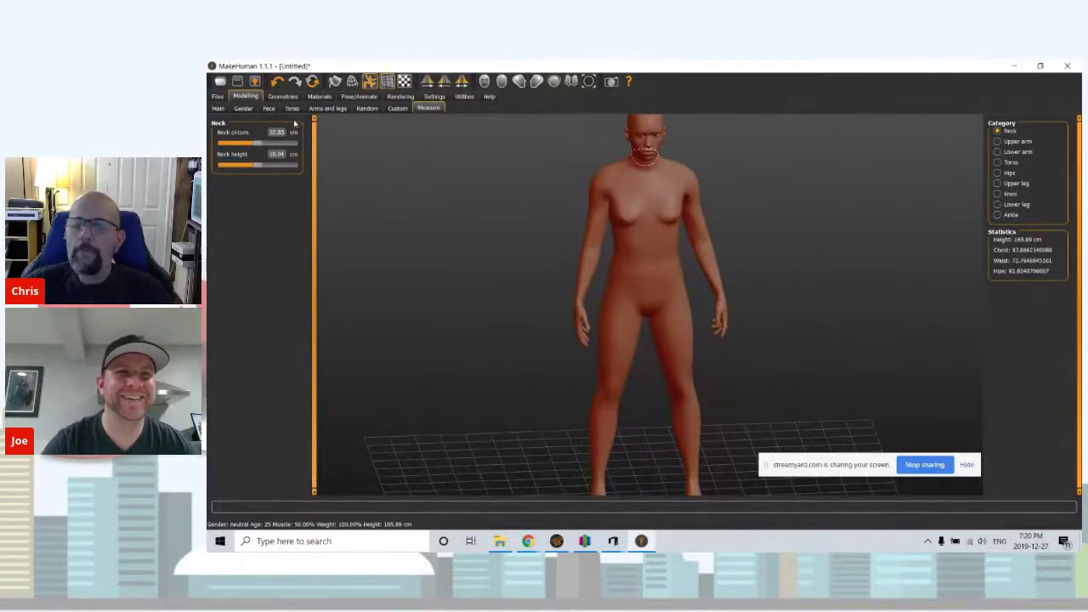
pyautogui.click(220, 98)
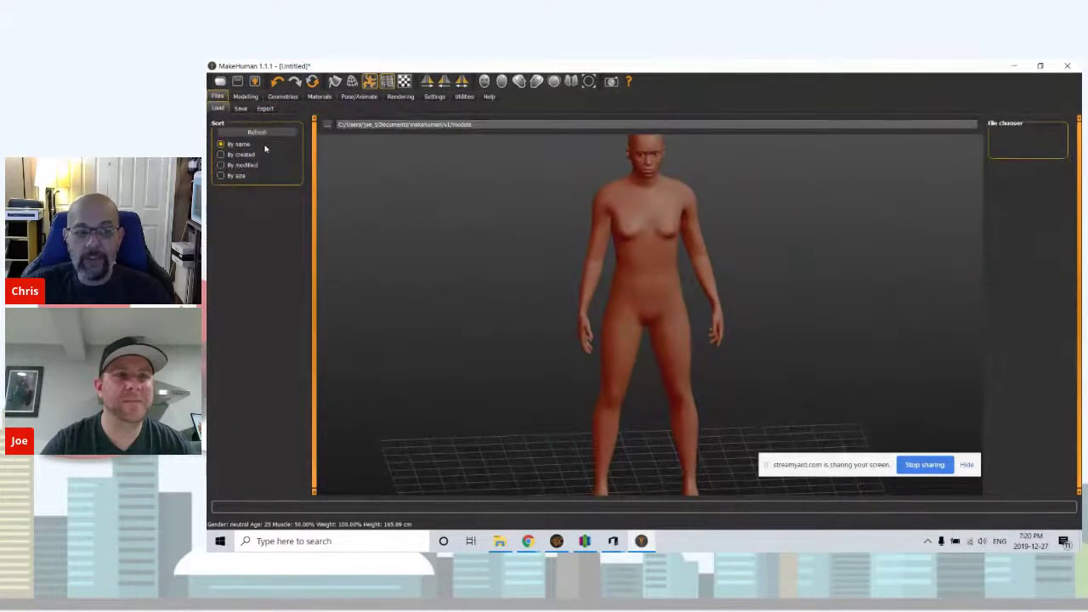
pyautogui.click(244, 98)
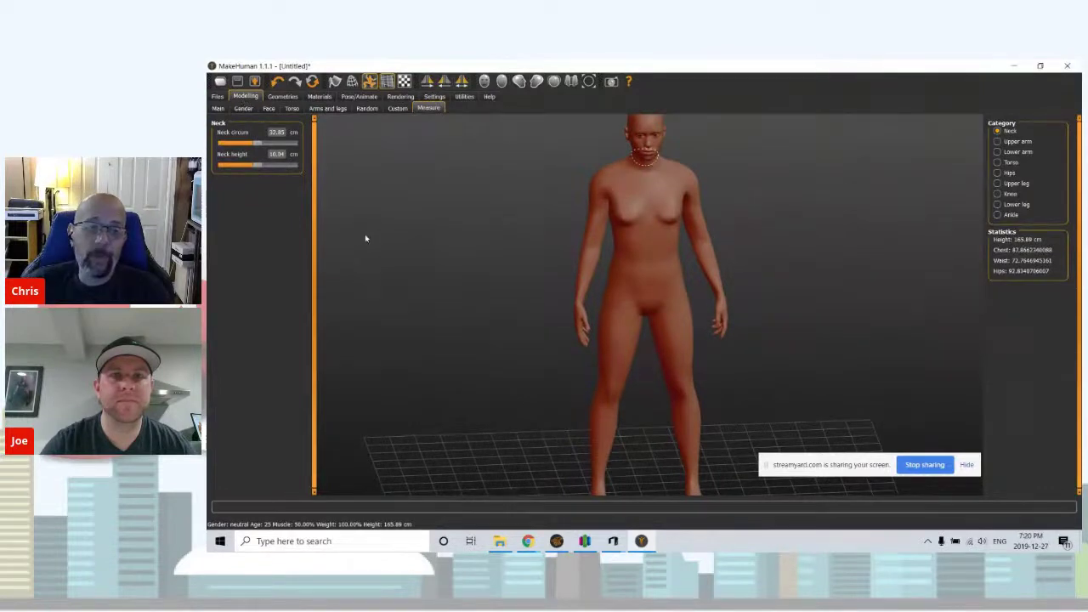
pyautogui.moveTo(365, 237); pyautogui.dragTo(400, 215)
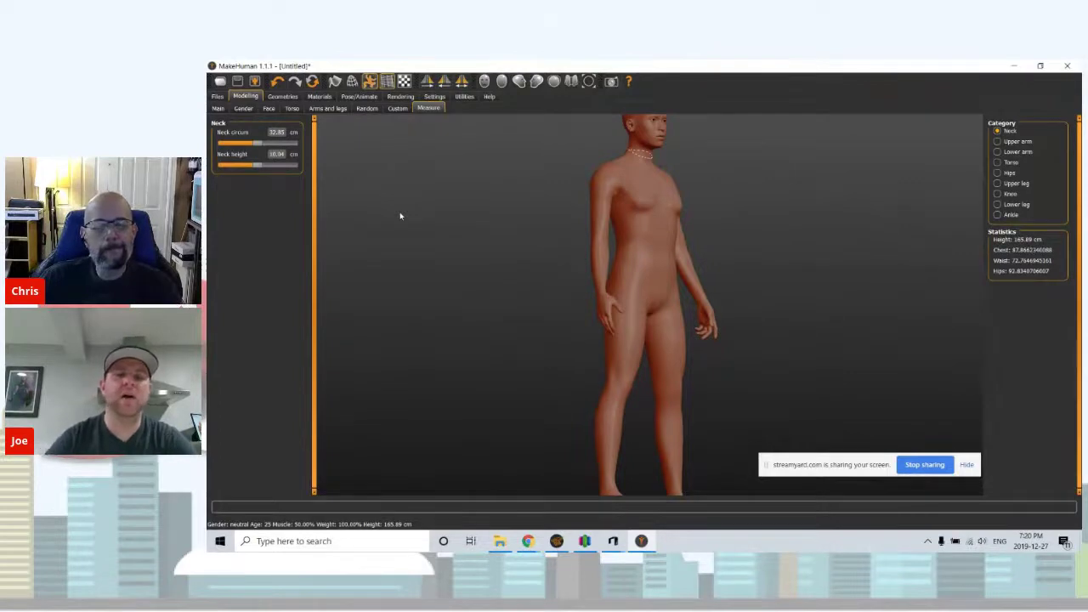
# - Switch to Armorsmith Designer and remove the Beskar Armor - Chest.stl part from the avatar
pyautogui.click(557, 541)
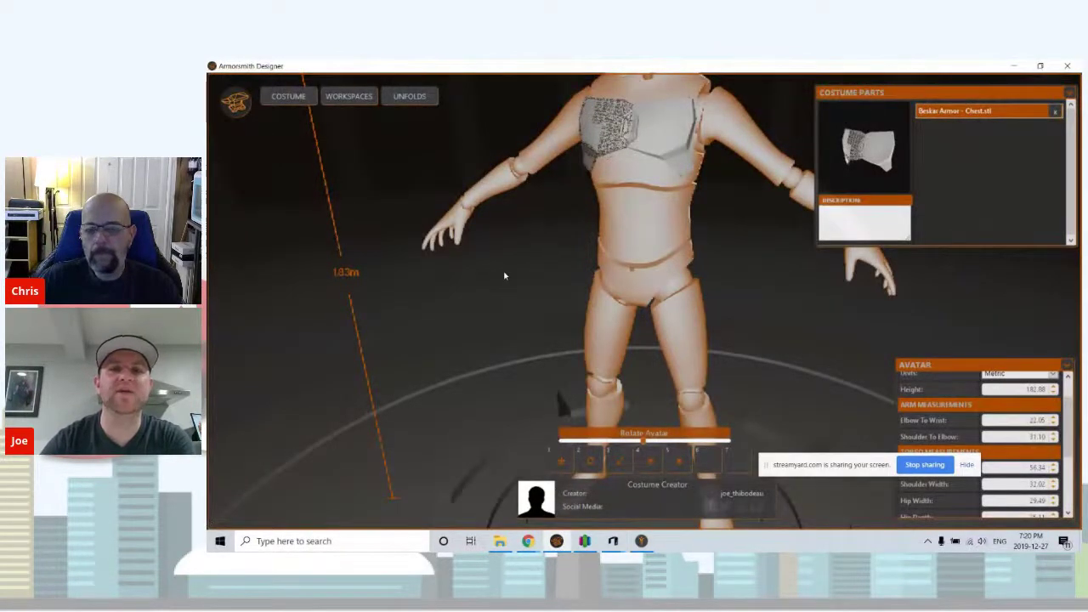
pyautogui.scroll(-4, 528, 246)
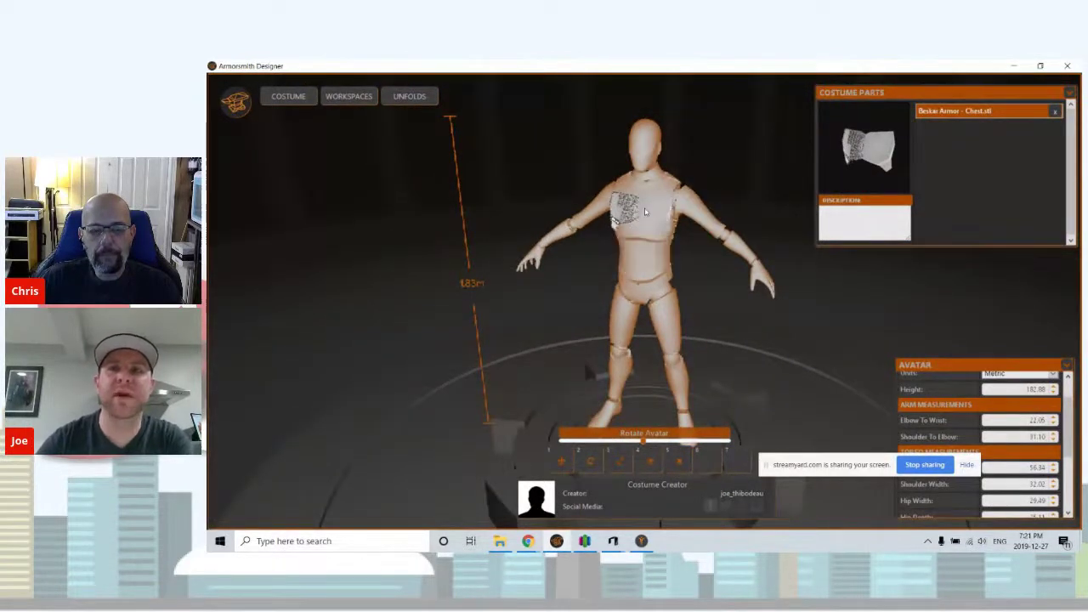
pyautogui.moveTo(703, 242)
pyautogui.mouseDown()
pyautogui.moveTo(644, 238)
pyautogui.moveTo(723, 234)
pyautogui.mouseUp()
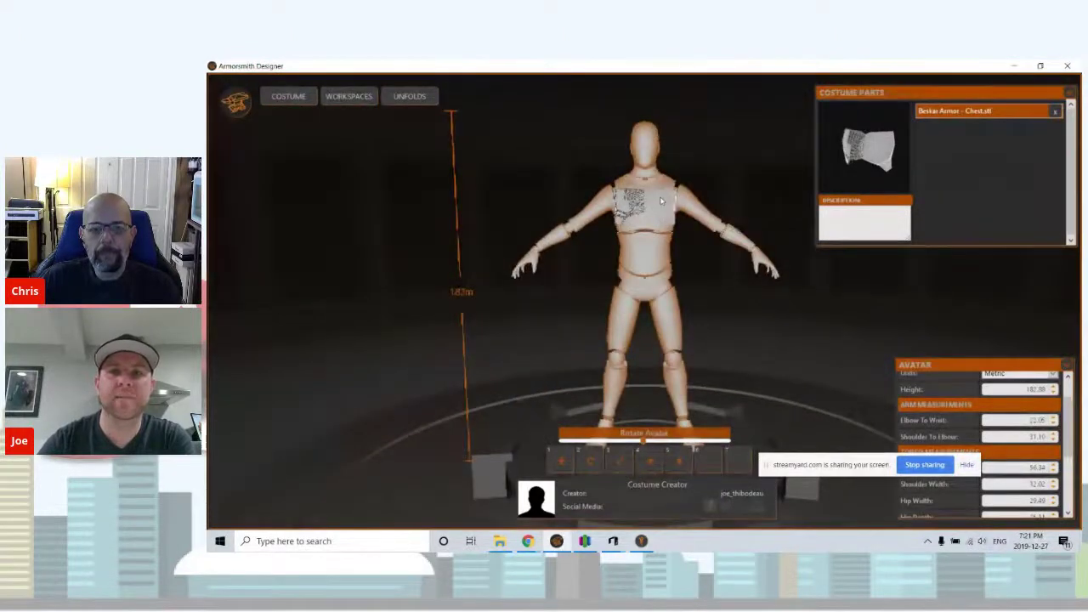
pyautogui.click(661, 201)
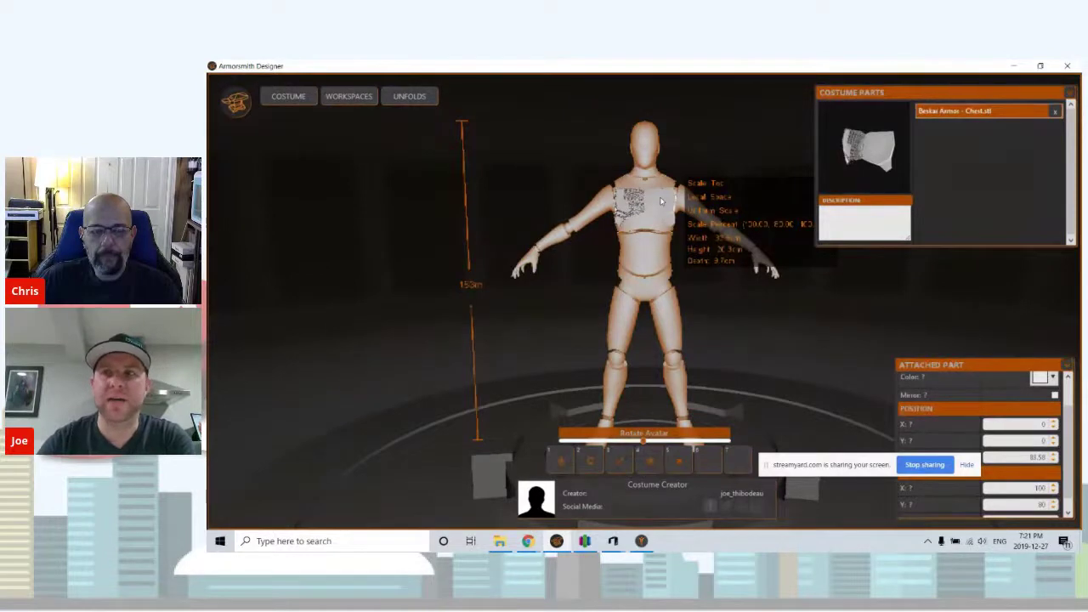
pyautogui.click(1054, 112)
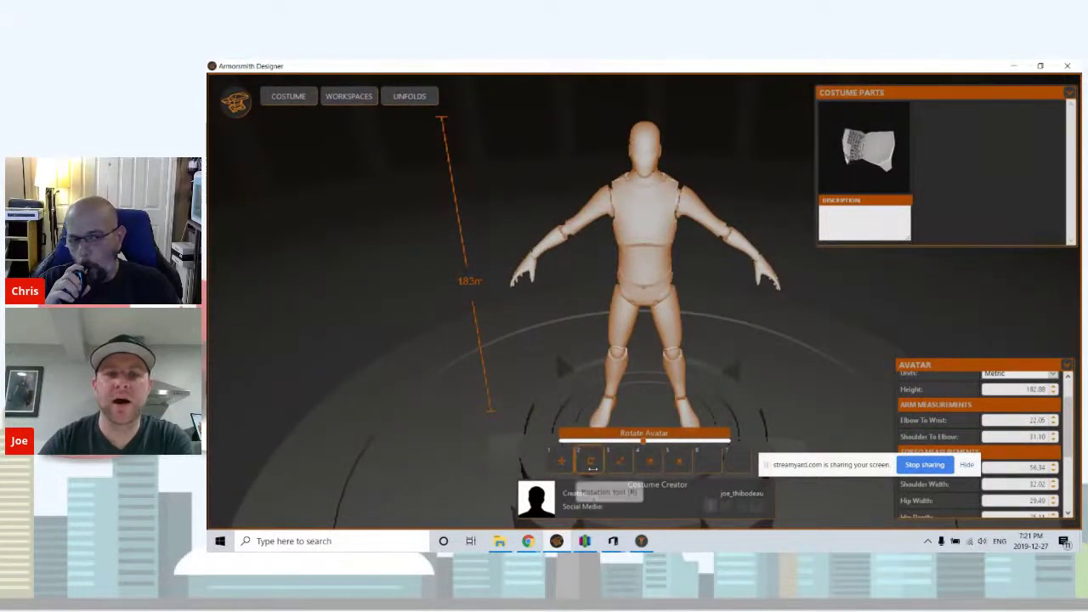
# - Switch to the joe body final model in 3D Builder and inspect the yellow chest plate on the body from several angles
pyautogui.click(613, 542)
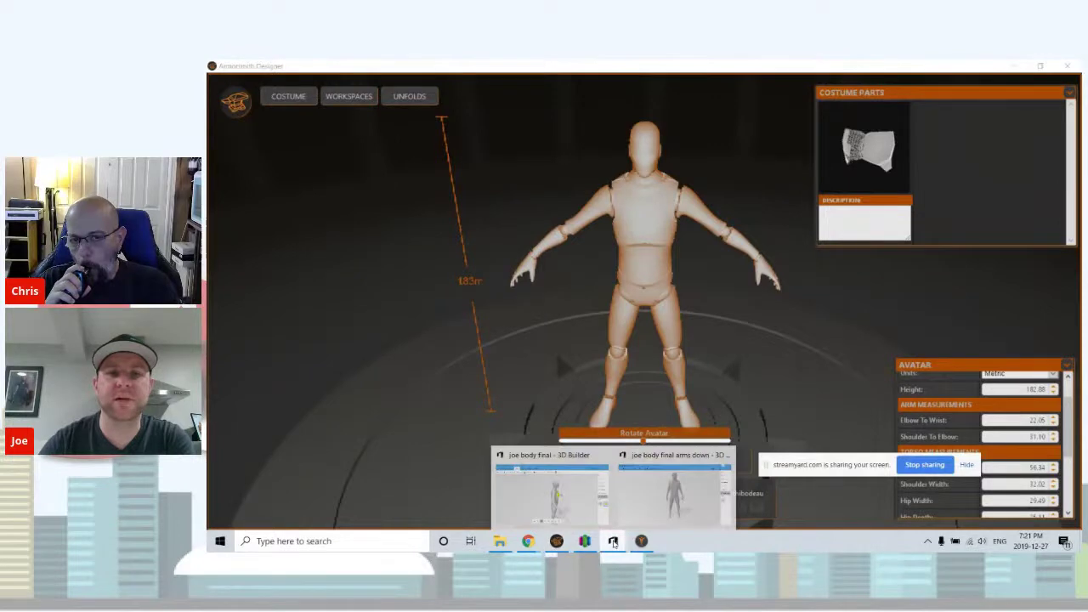
pyautogui.click(550, 488)
pyautogui.moveTo(440, 236); pyautogui.dragTo(280, 252, button='right')
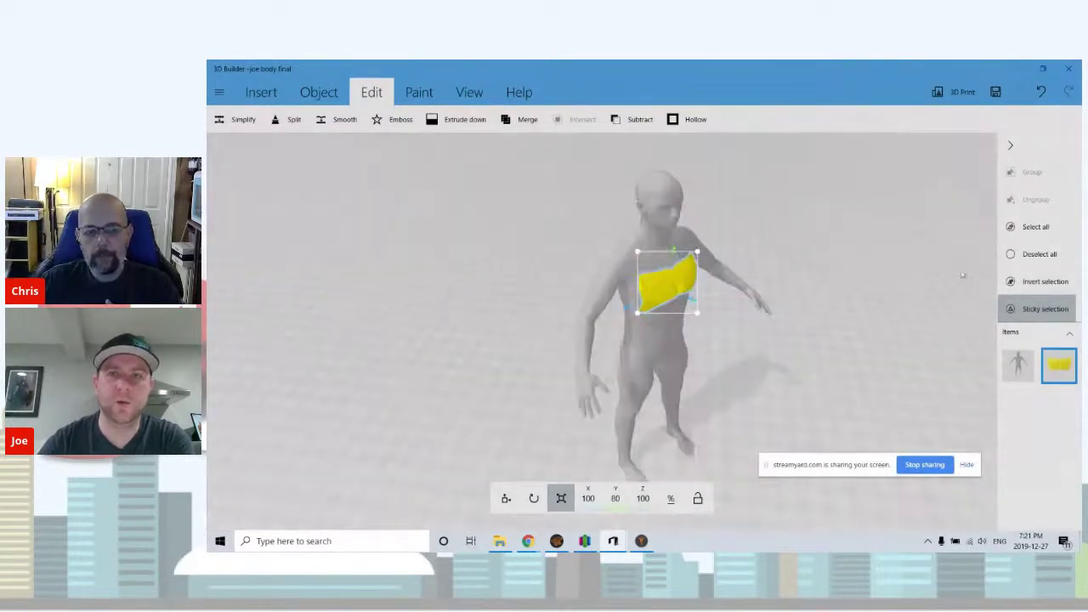
pyautogui.moveTo(911, 296); pyautogui.dragTo(796, 231, button='right')
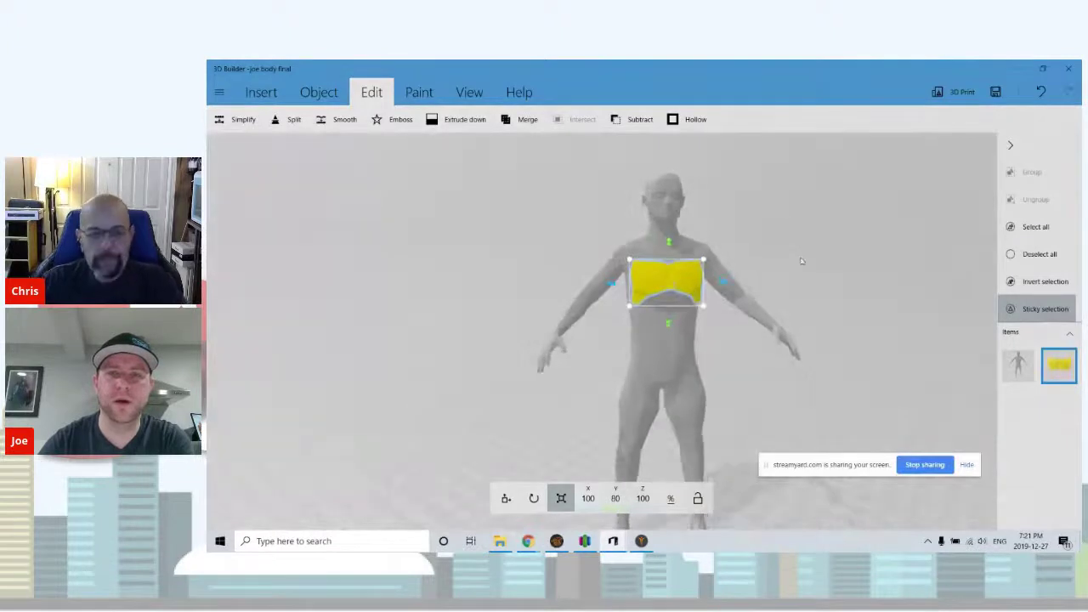
pyautogui.moveTo(490, 245); pyautogui.dragTo(442, 234, button='right')
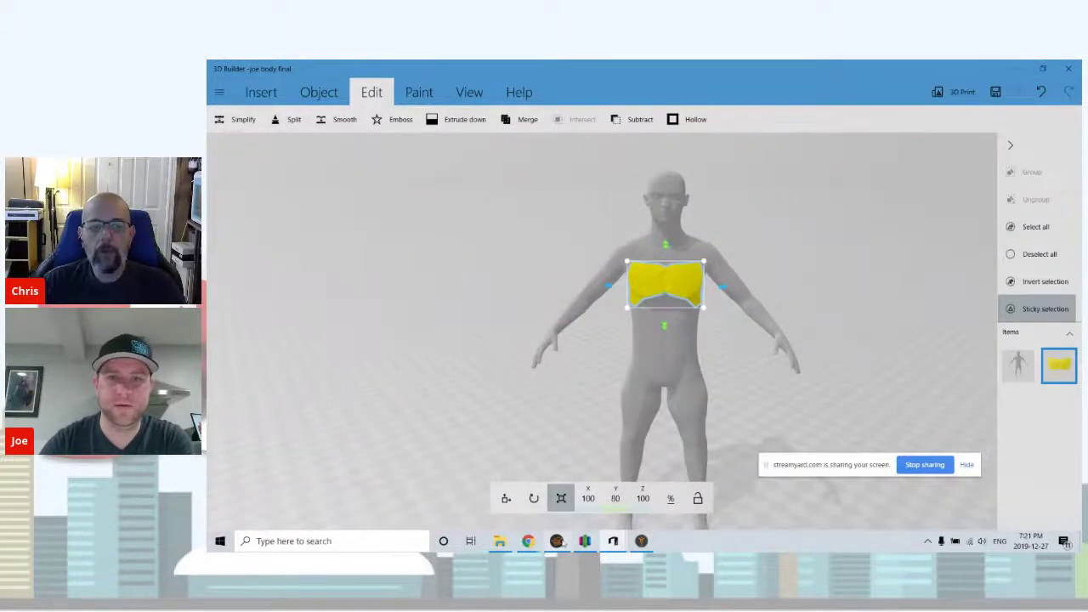
# - Return to MakeHuman by way of Armorsmith Designer and review the figure's main and gender modelling settings
pyautogui.click(557, 542)
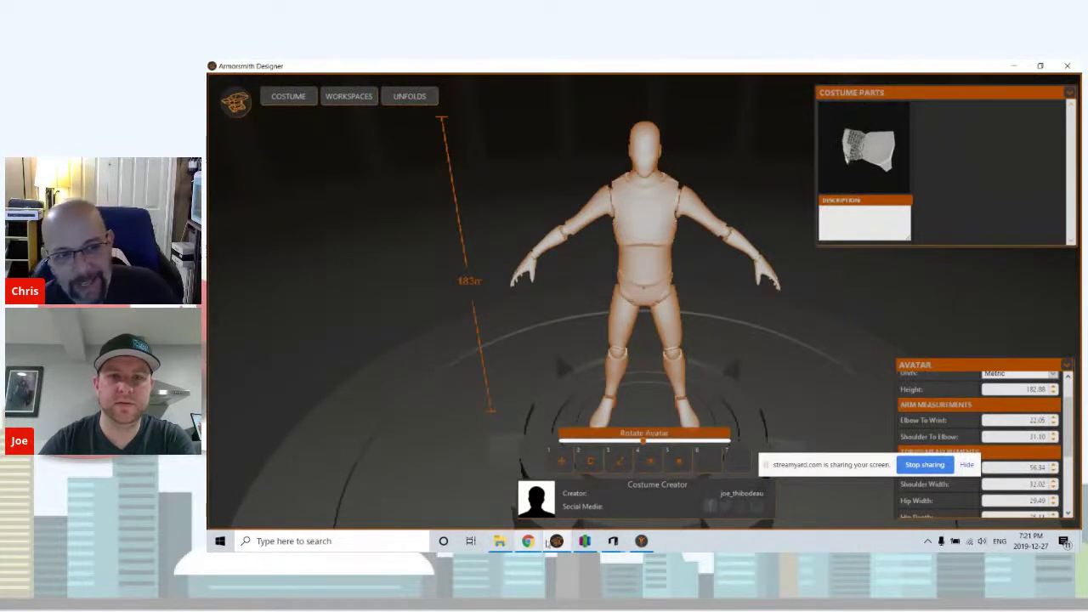
pyautogui.click(641, 542)
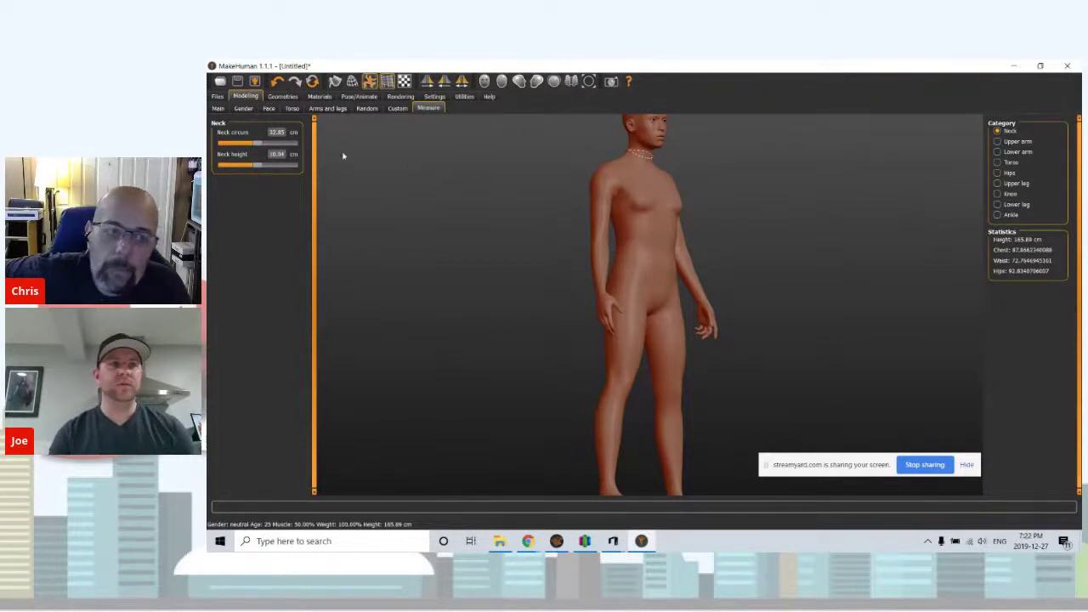
pyautogui.click(218, 108)
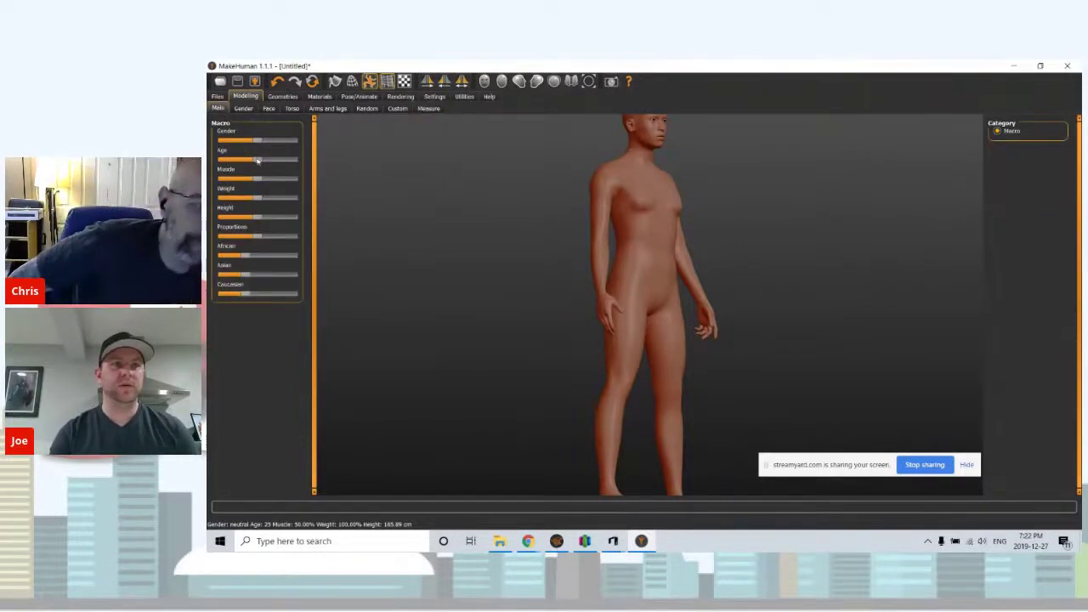
pyautogui.click(245, 110)
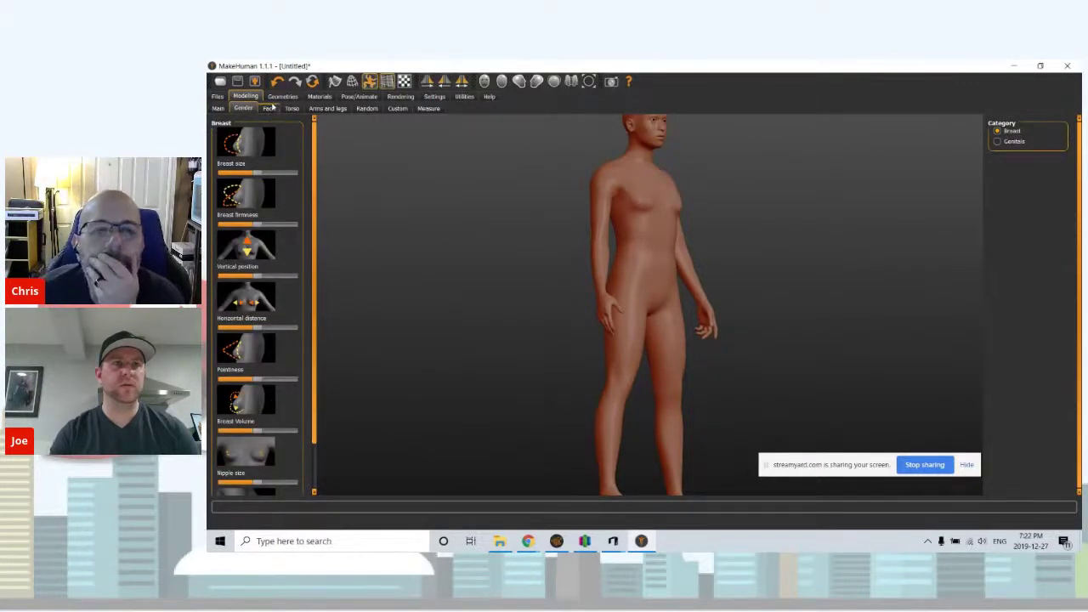
# - In the face's head shape settings, increase the figure's head fat and reduce the head angle to its minimum
pyautogui.click(270, 108)
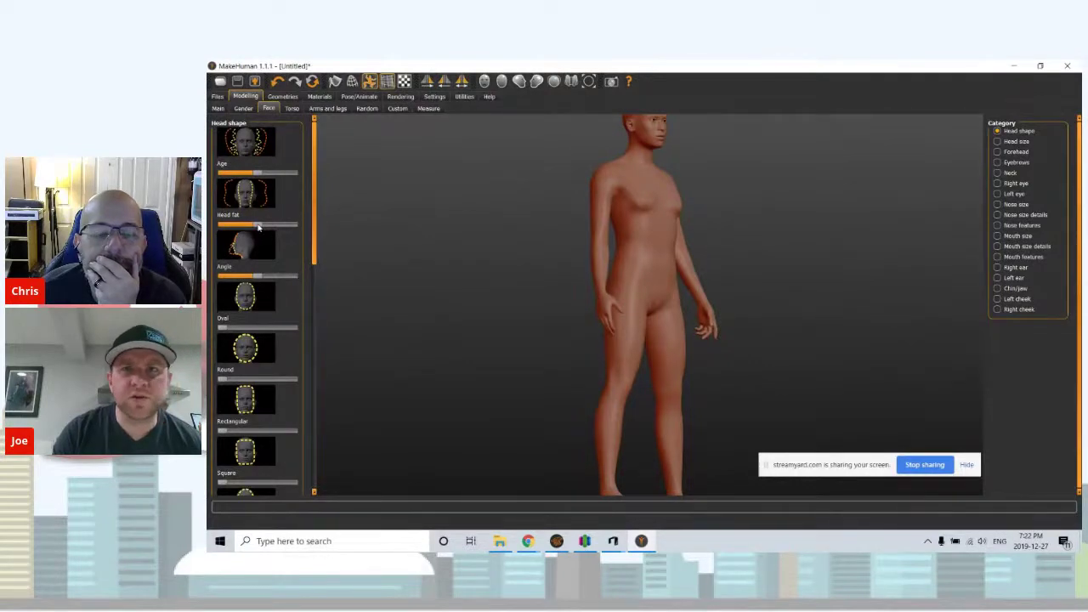
pyautogui.moveTo(254, 226); pyautogui.dragTo(269, 226)
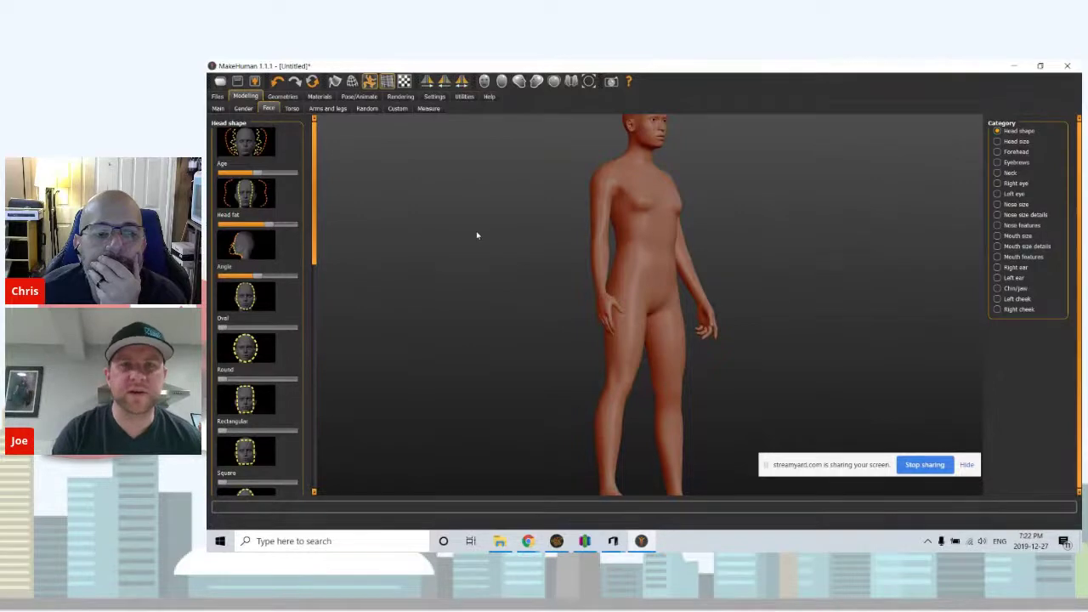
pyautogui.scroll(2, 430, 243)
pyautogui.scroll(-1, 438, 239)
pyautogui.scroll(2, 438, 239)
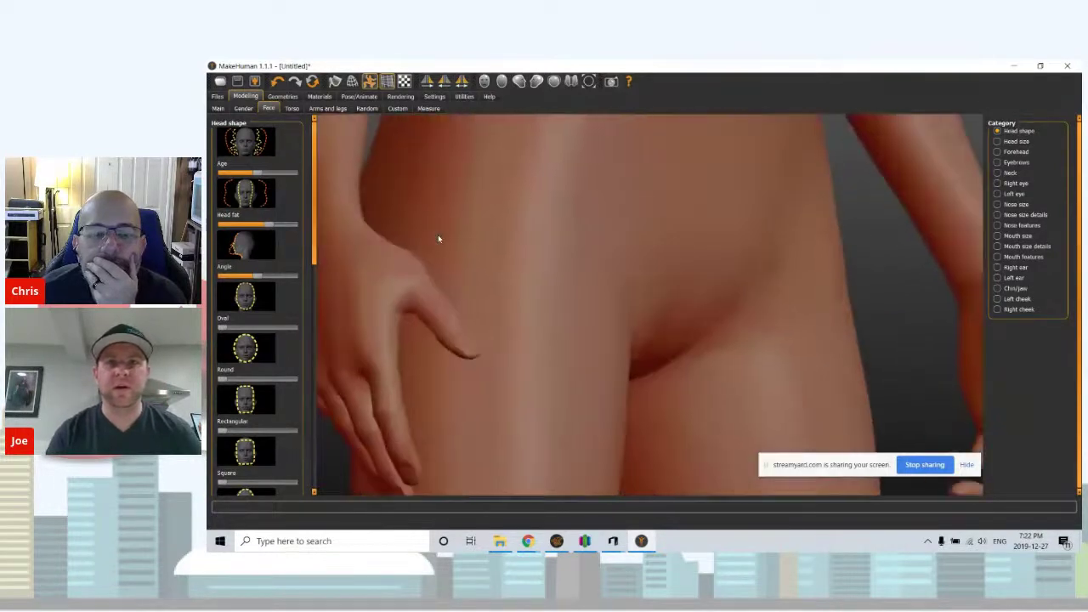
pyautogui.scroll(-4, 439, 238)
pyautogui.scroll(1, 437, 239)
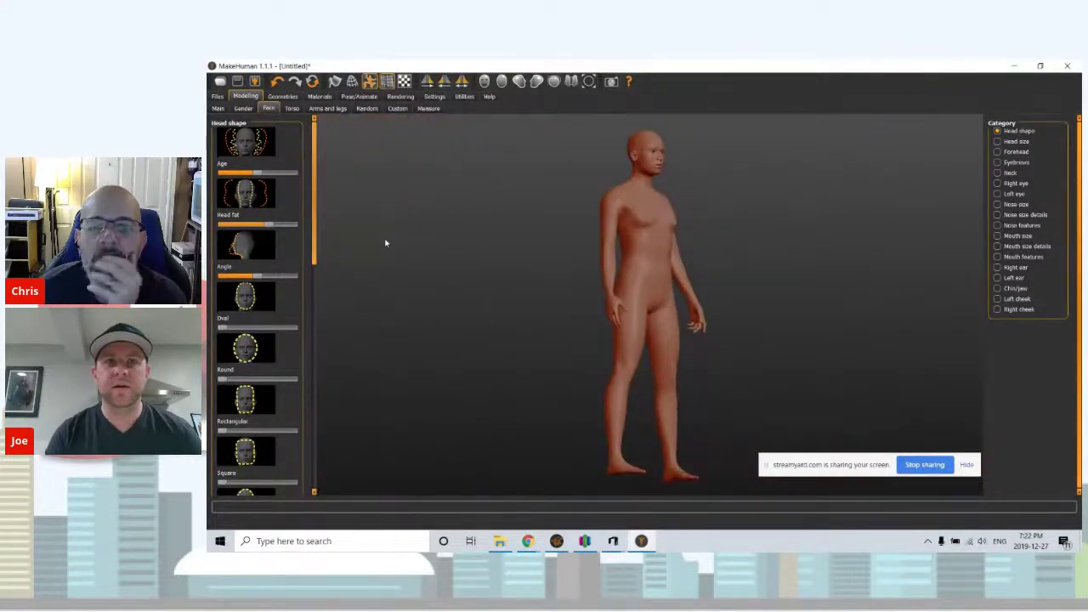
pyautogui.scroll(1, 385, 243)
pyautogui.moveTo(348, 214); pyautogui.dragTo(308, 222)
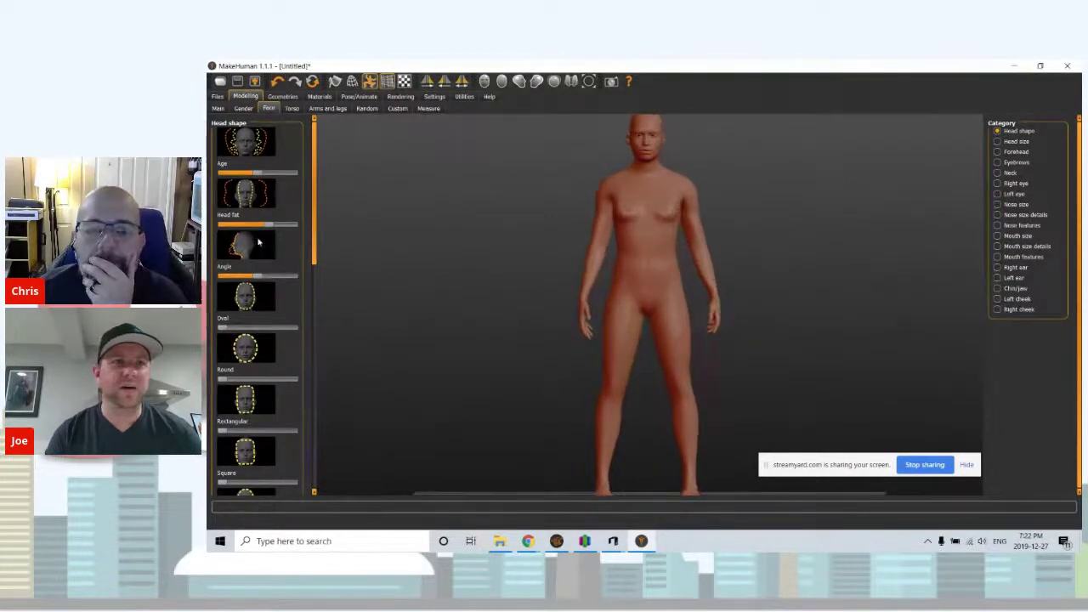
pyautogui.moveTo(273, 231)
pyautogui.mouseDown()
pyautogui.moveTo(292, 231)
pyautogui.moveTo(255, 232)
pyautogui.moveTo(279, 235)
pyautogui.mouseUp()
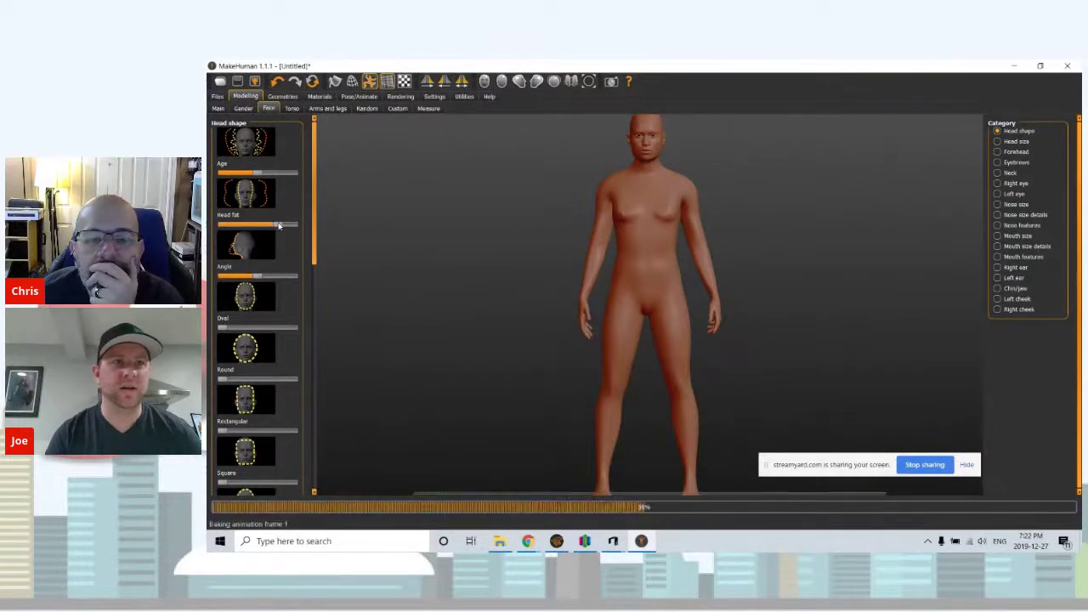
pyautogui.moveTo(258, 279); pyautogui.dragTo(213, 274)
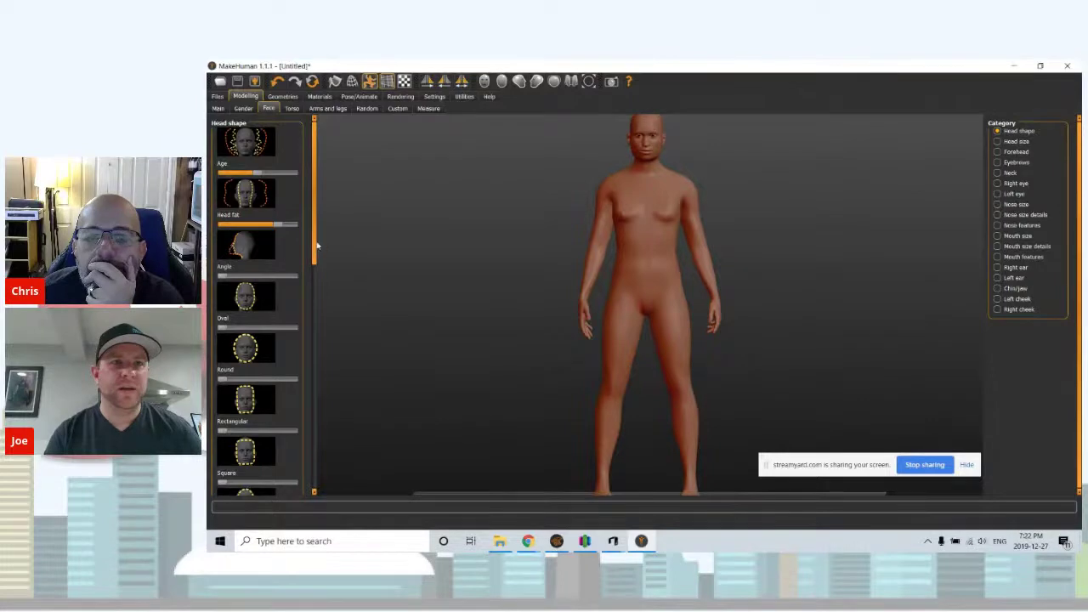
# - Increase the head's Move depth in the head size settings, after looking through the remaining head shape options
pyautogui.moveTo(314, 246); pyautogui.dragTo(308, 288)
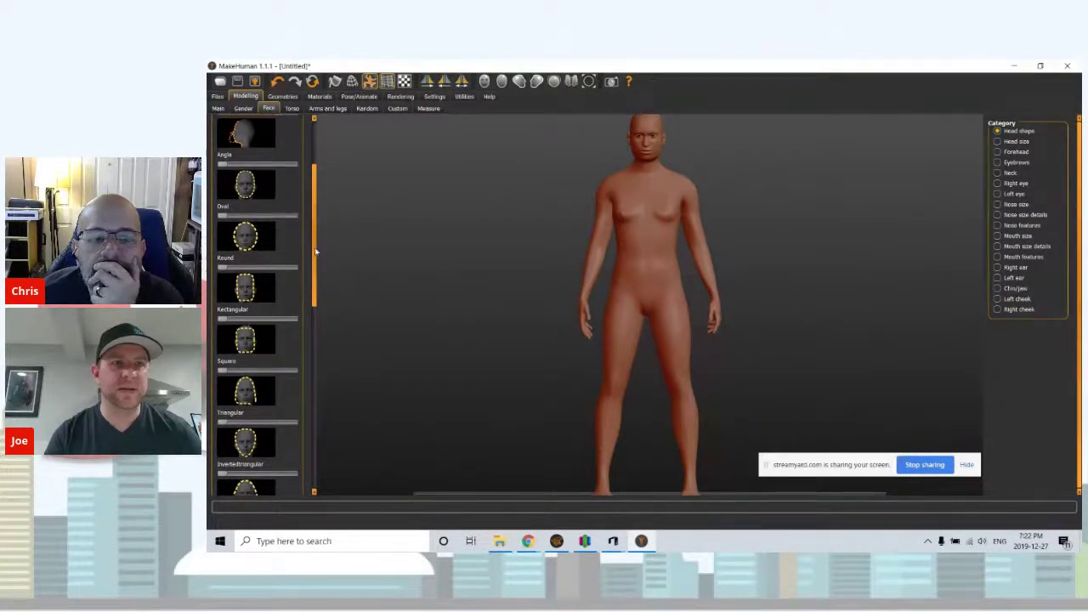
pyautogui.moveTo(315, 251); pyautogui.dragTo(315, 314)
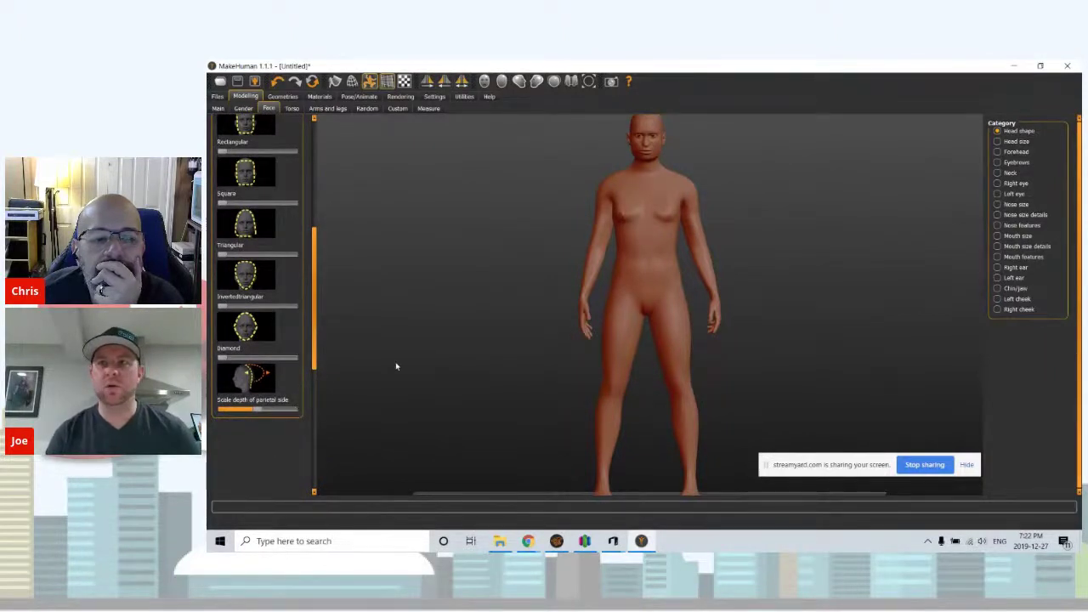
pyautogui.click(998, 142)
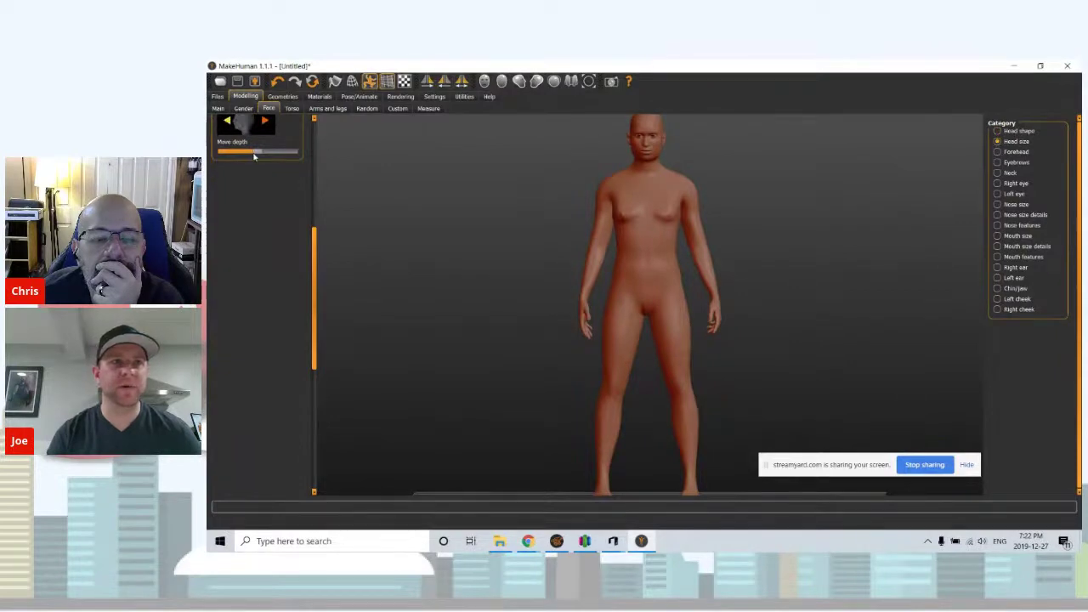
pyautogui.moveTo(256, 156); pyautogui.dragTo(264, 155)
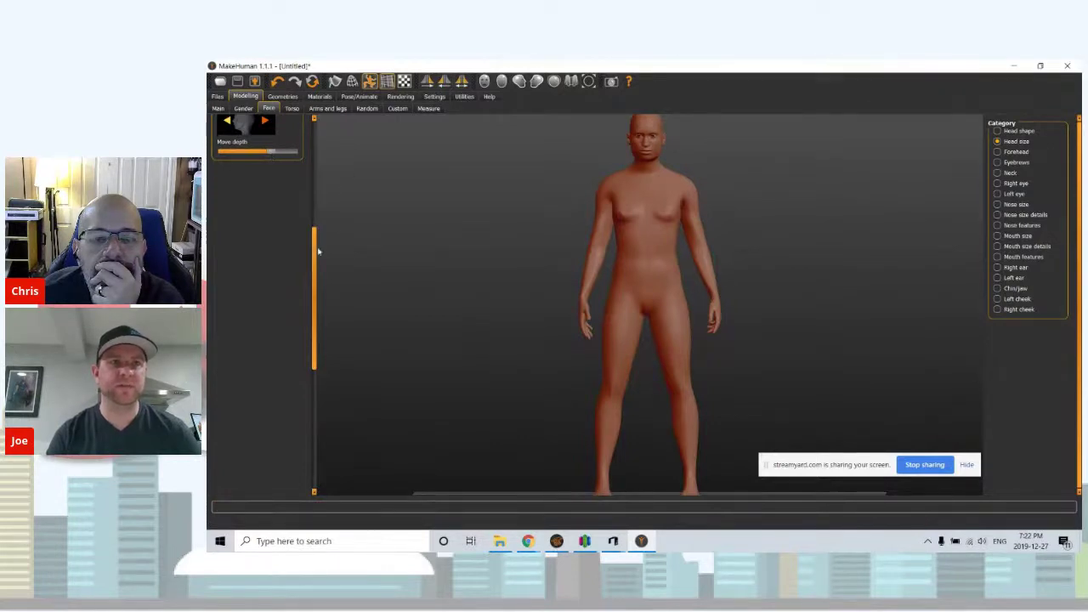
pyautogui.moveTo(316, 255); pyautogui.dragTo(329, 147)
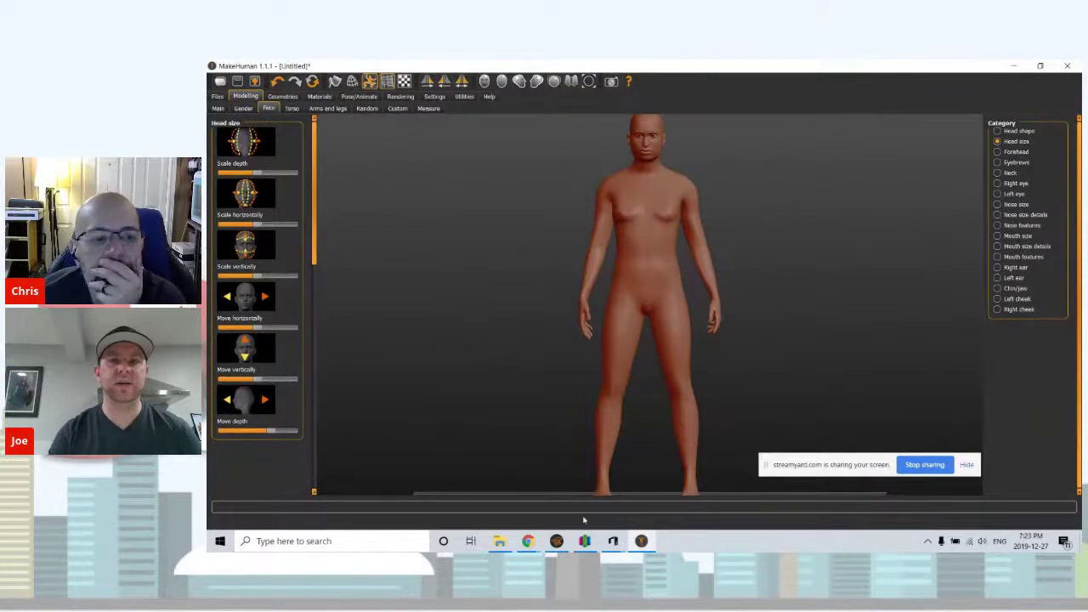
# - Switch back to joe body final in 3D Builder and view the chest plate on the body from a raised front angle
pyautogui.moveTo(613, 541)
pyautogui.click(561, 502)
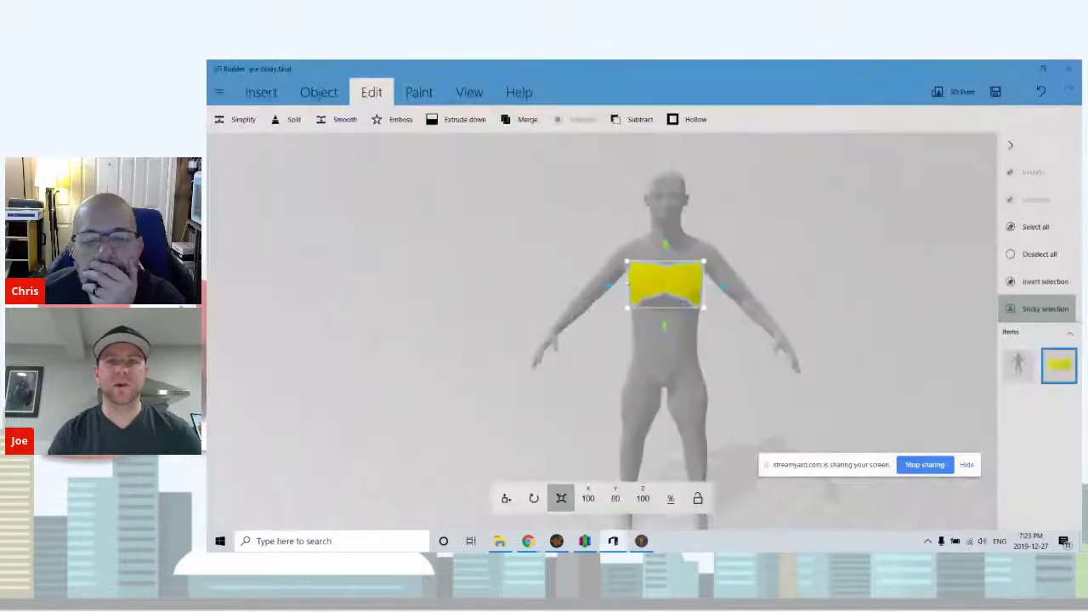
pyautogui.moveTo(550, 244); pyautogui.dragTo(465, 263)
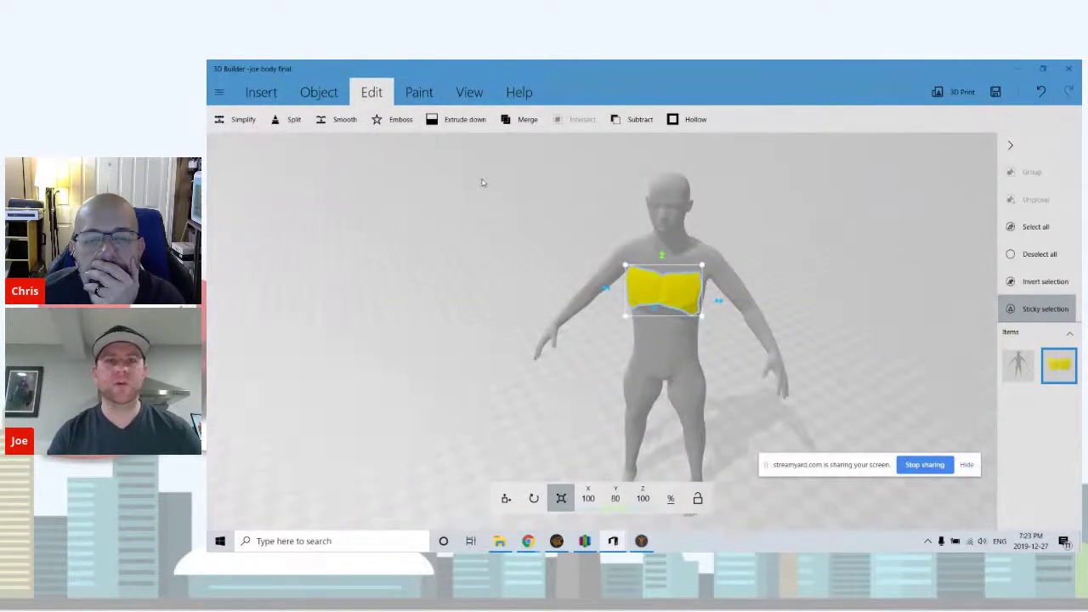
pyautogui.click(289, 123)
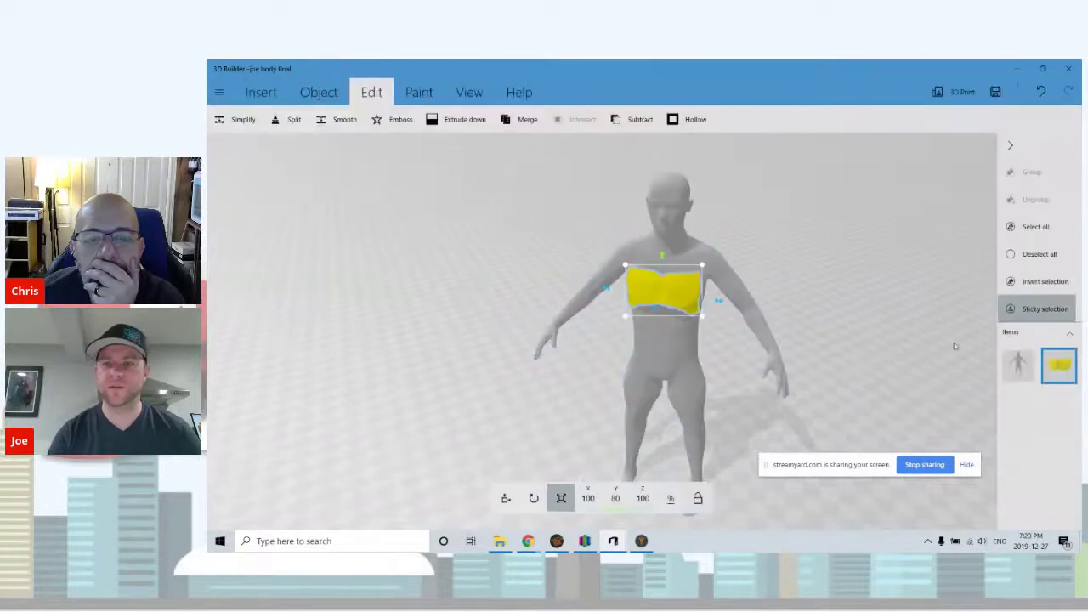
# - Delete the chest plate and split the body at the neck, keeping only the head above the cut
pyautogui.press('Delete')
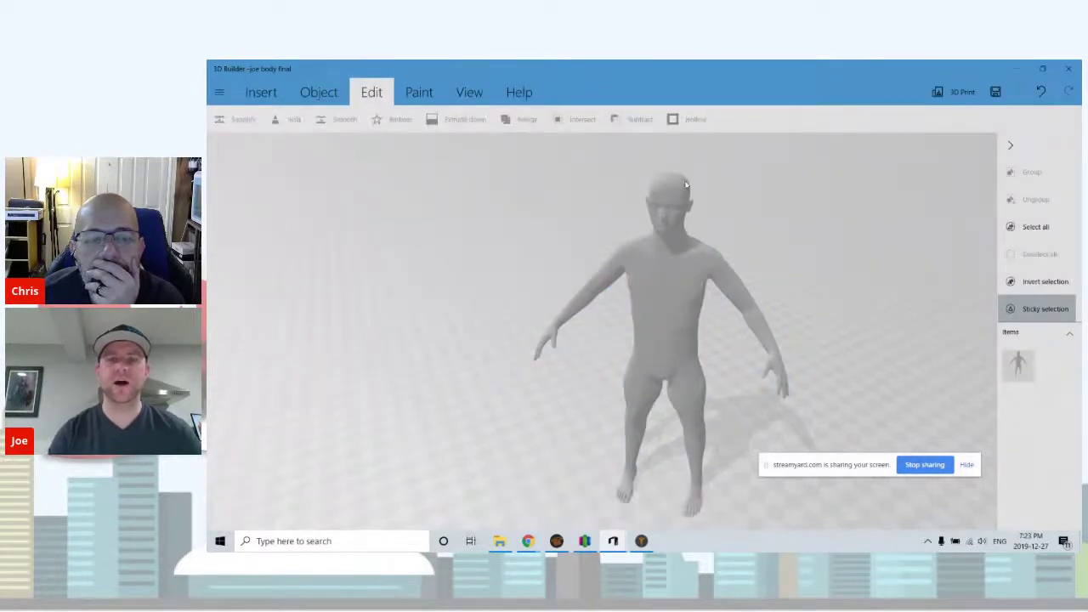
pyautogui.click(669, 292)
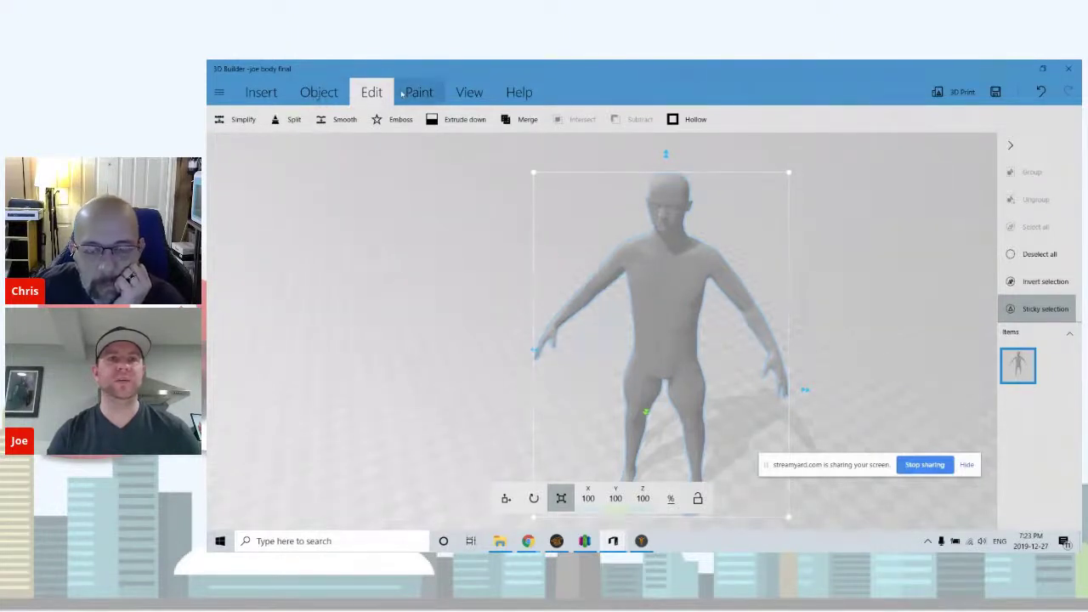
pyautogui.click(277, 126)
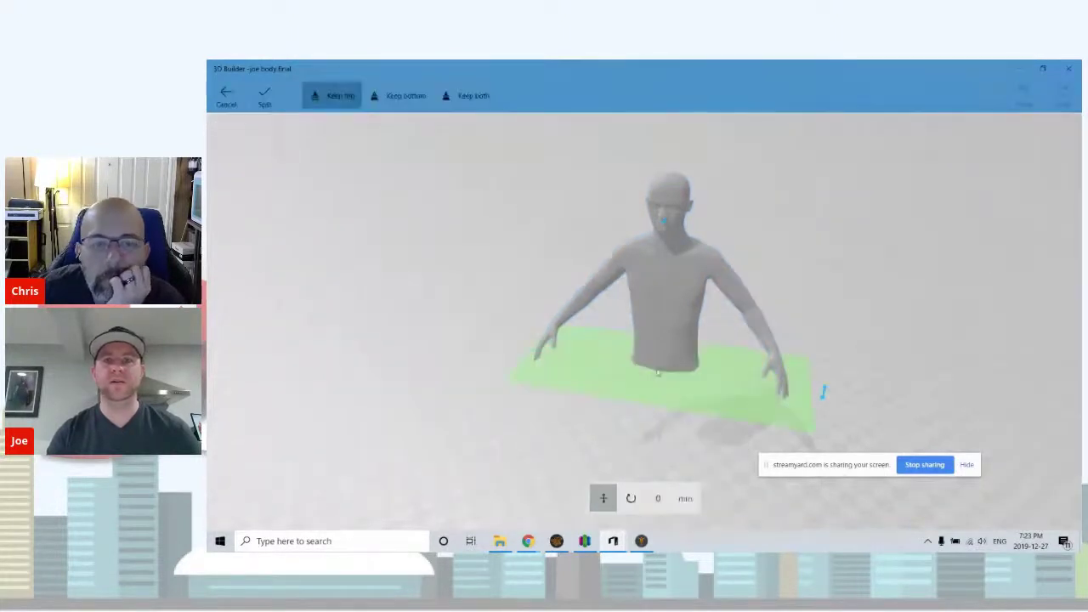
pyautogui.moveTo(694, 417); pyautogui.dragTo(734, 230)
pyautogui.click(265, 95)
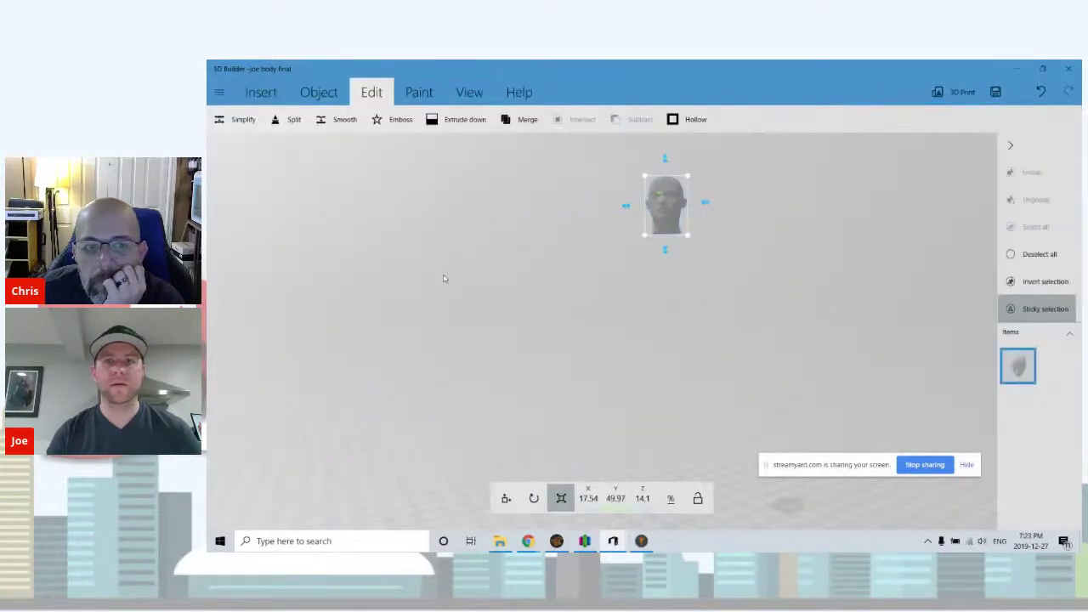
# - Split the head above the eyes with the cutting plane at about -39 mm, keeping the top portion
pyautogui.moveTo(378, 319); pyautogui.dragTo(746, 306)
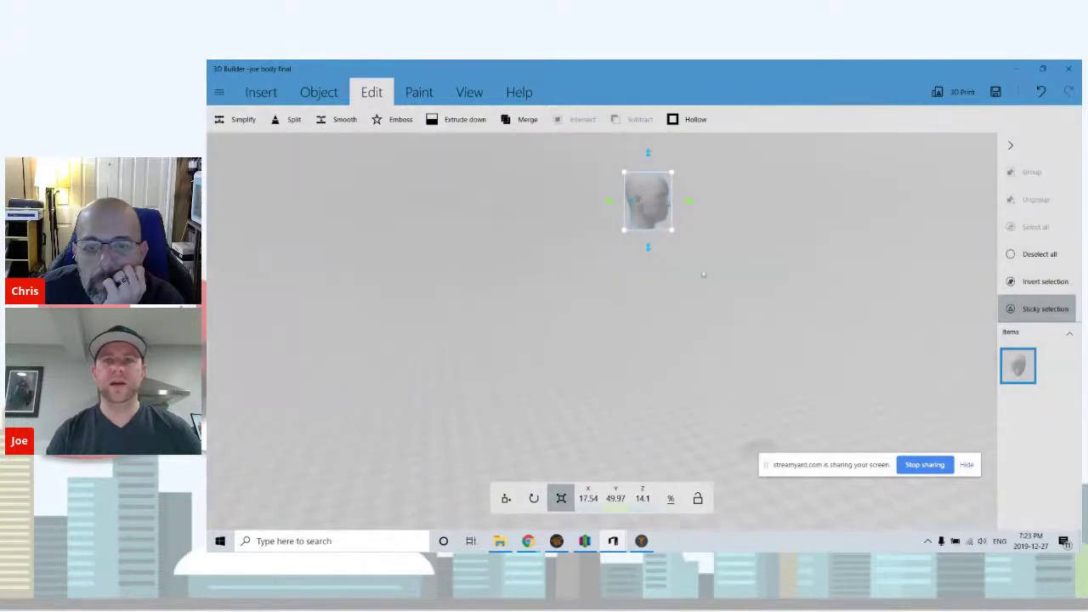
pyautogui.doubleClick(658, 205)
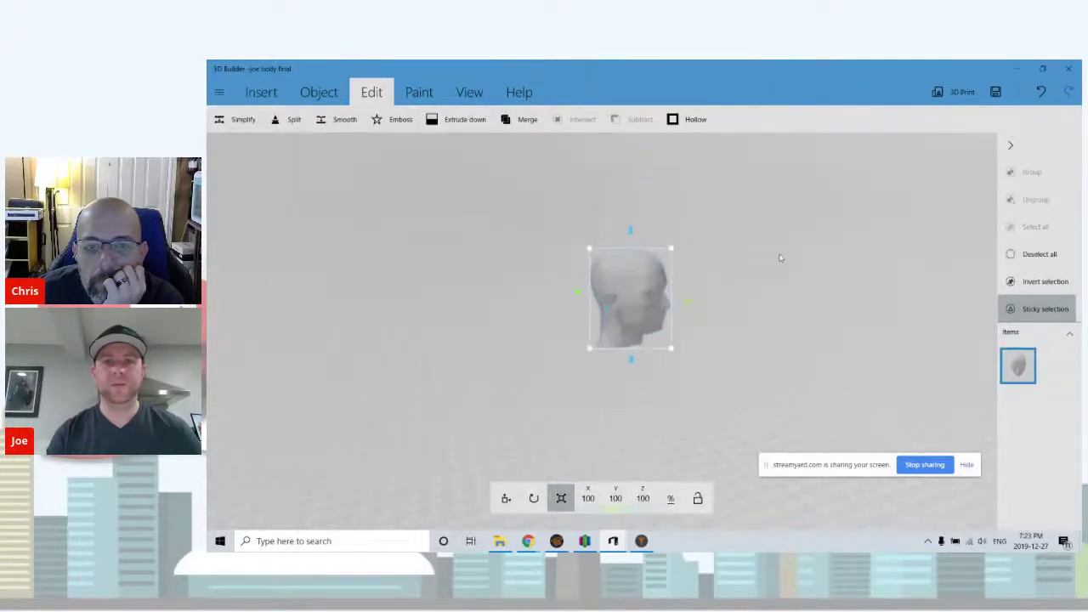
pyautogui.moveTo(776, 255); pyautogui.dragTo(629, 255)
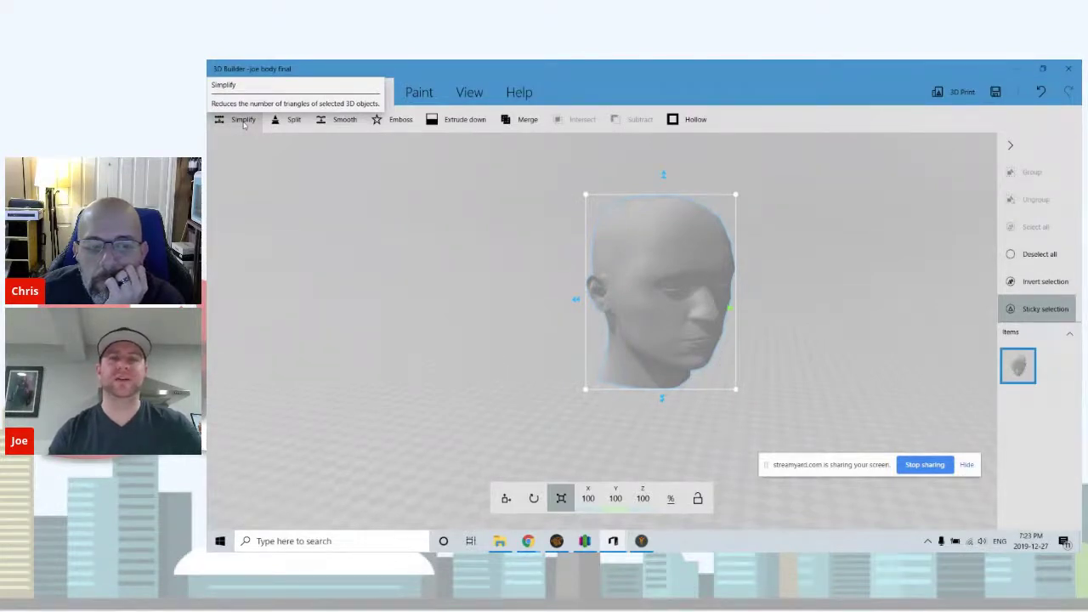
pyautogui.click(292, 120)
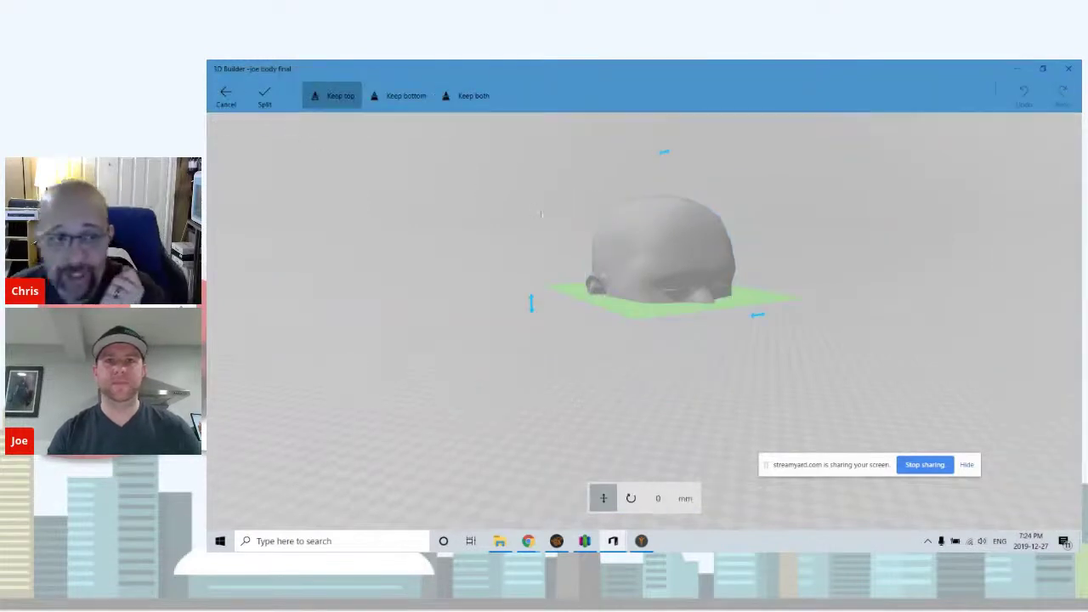
pyautogui.moveTo(632, 311); pyautogui.dragTo(649, 281)
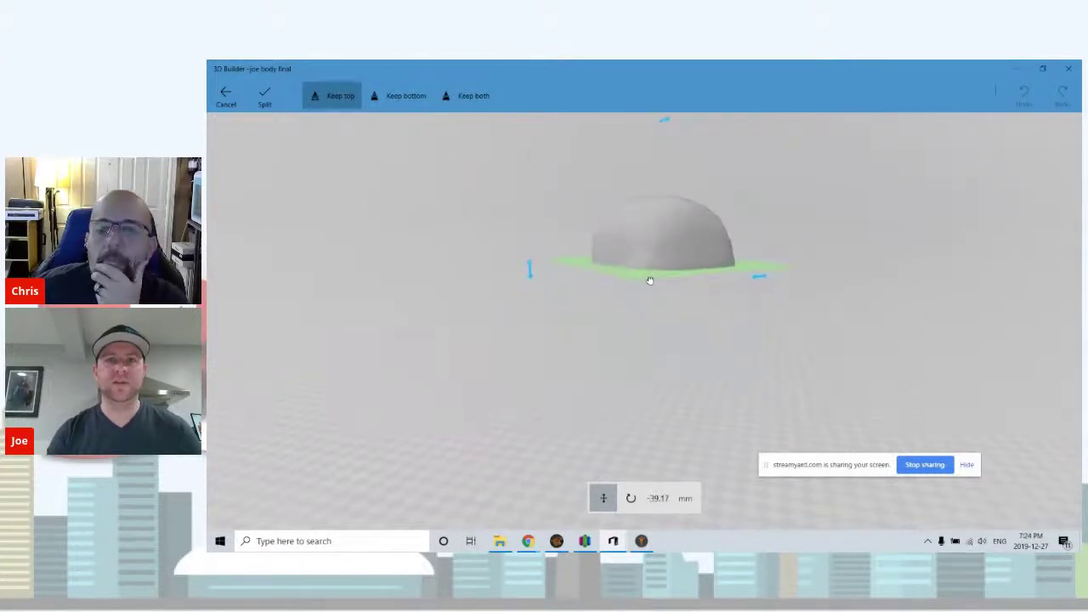
pyautogui.click(265, 95)
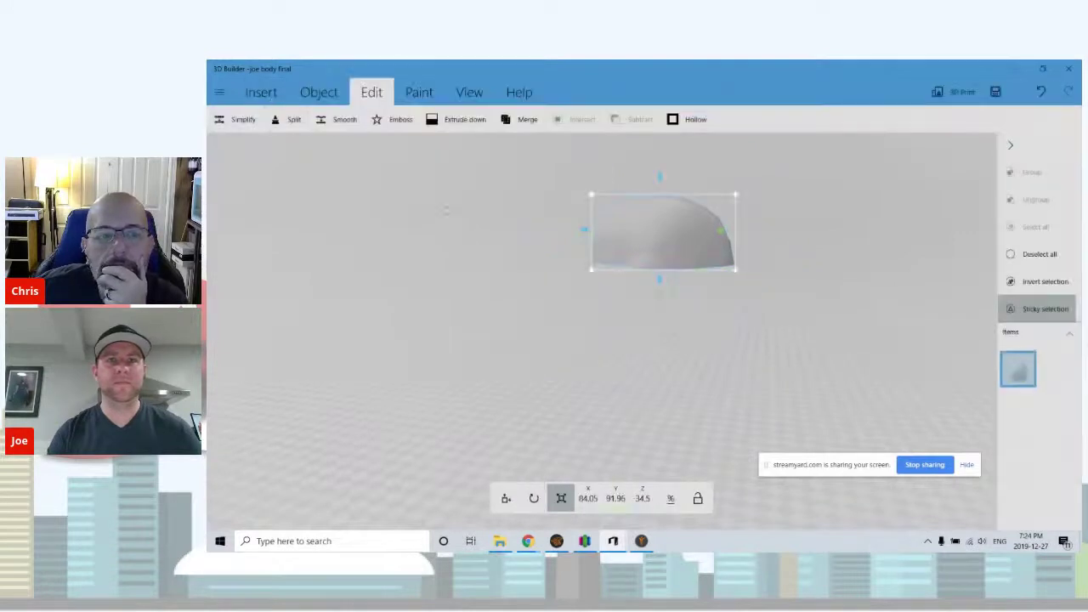
# - Split the skull cap again with the plane at about 28 mm, keeping the bottom as a thin slice
pyautogui.click(289, 120)
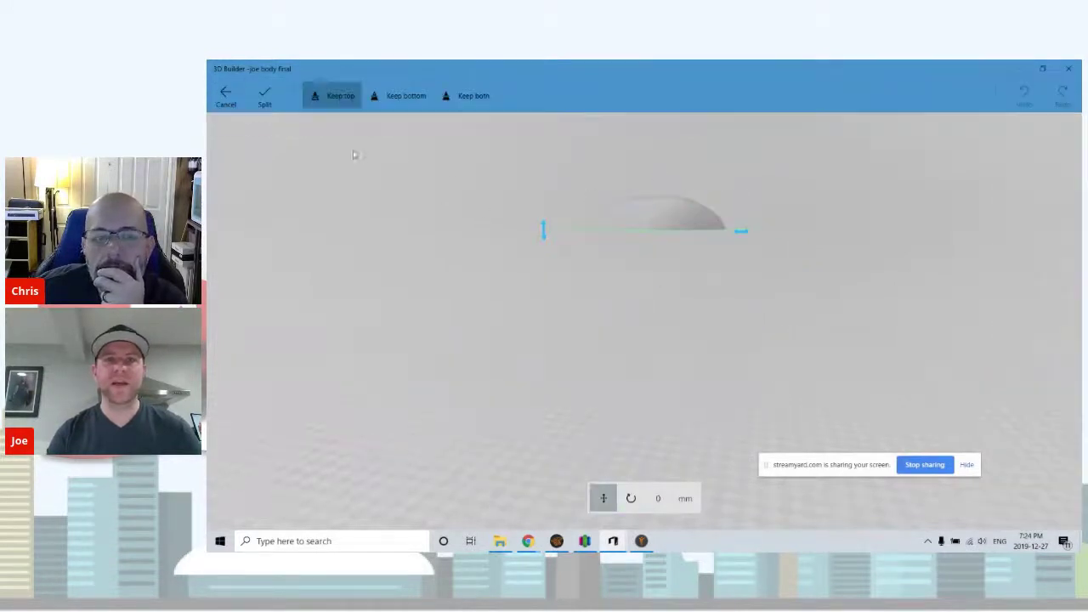
pyautogui.click(412, 101)
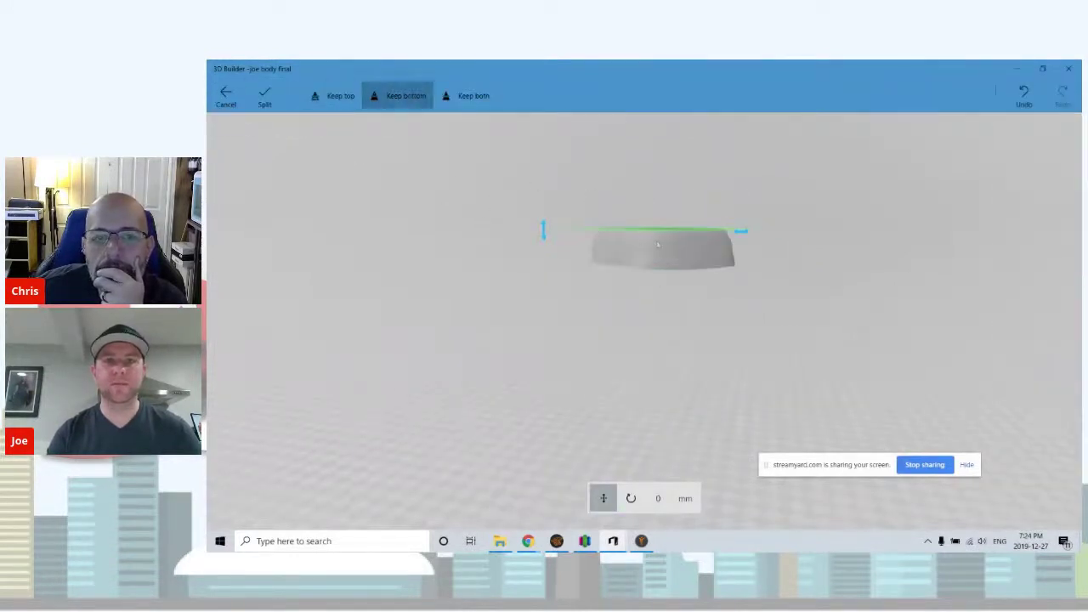
pyautogui.moveTo(668, 236); pyautogui.dragTo(668, 257)
pyautogui.moveTo(748, 333); pyautogui.dragTo(426, 297)
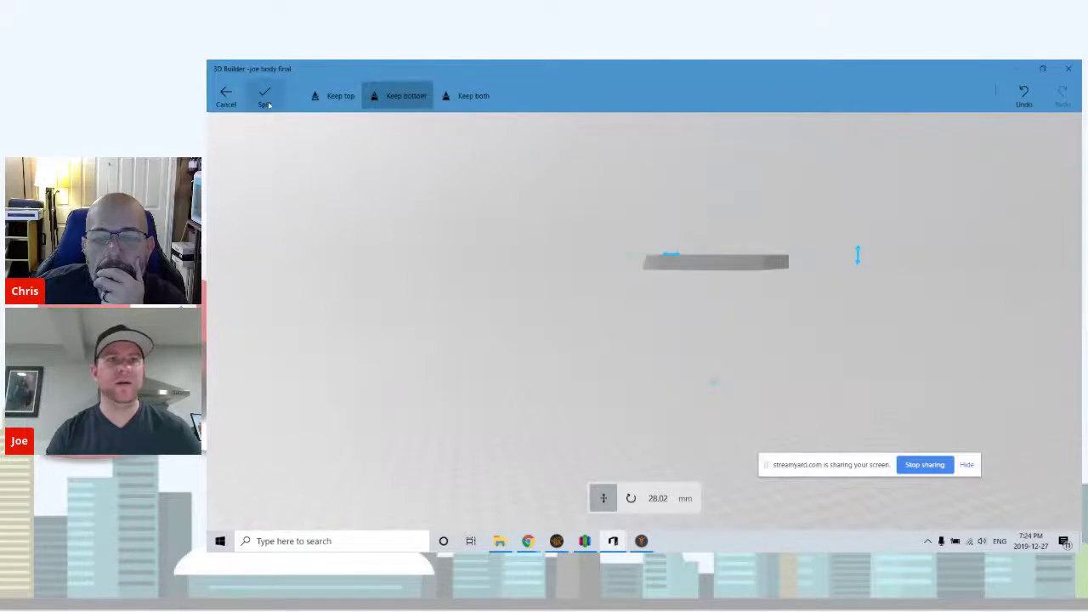
pyautogui.click(264, 95)
# - Examine the thin head slice's outline and scale values from raised angles, keeping the slice selected
pyautogui.moveTo(426, 238); pyautogui.dragTo(679, 272)
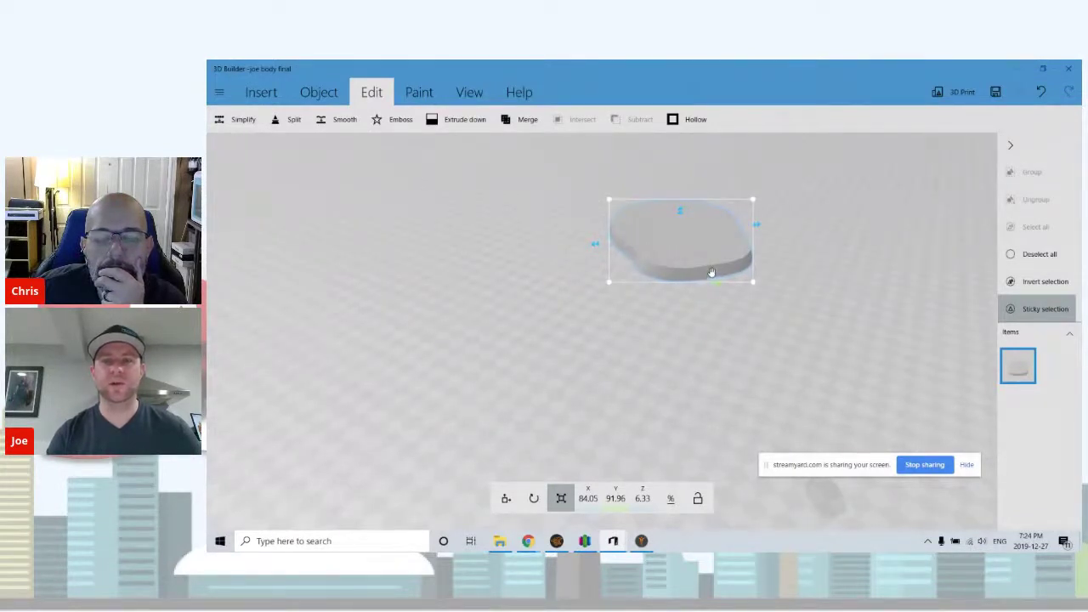
pyautogui.moveTo(768, 269); pyautogui.dragTo(595, 258)
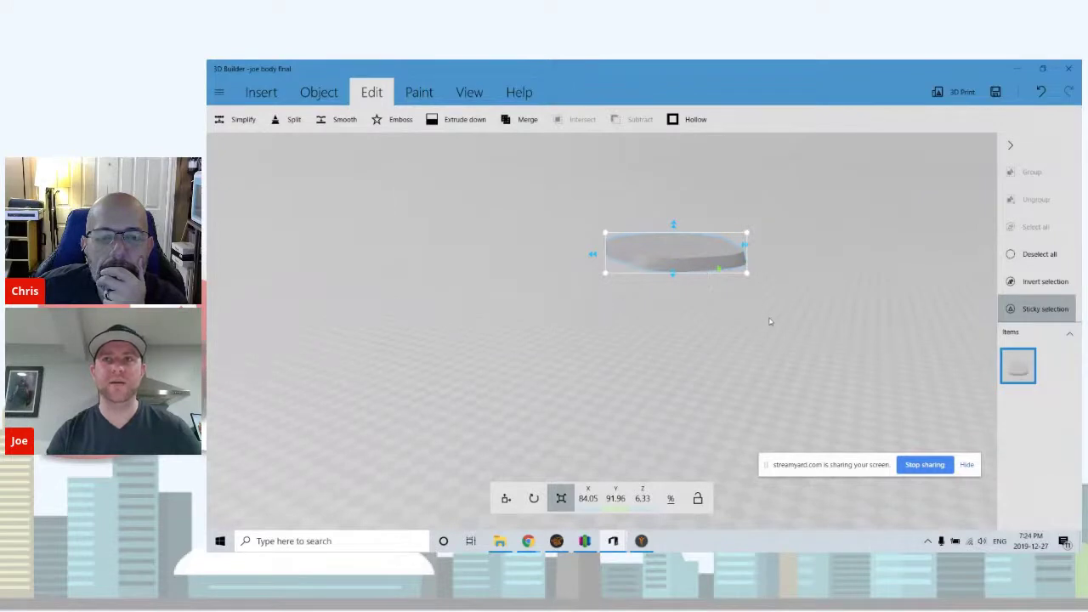
pyautogui.moveTo(766, 322); pyautogui.dragTo(773, 343)
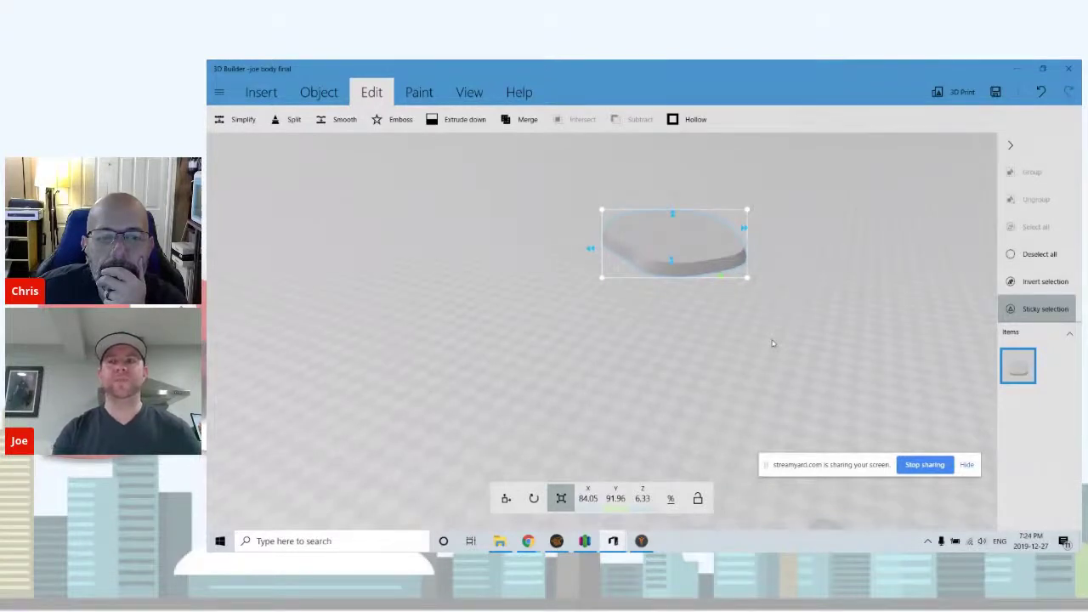
pyautogui.click(691, 253)
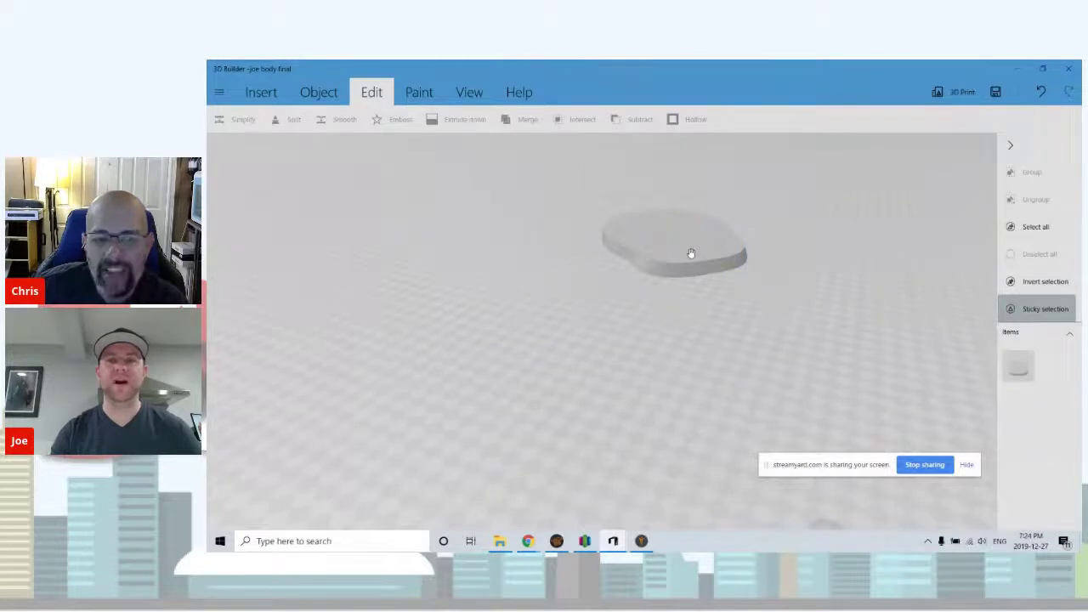
pyautogui.click(690, 253)
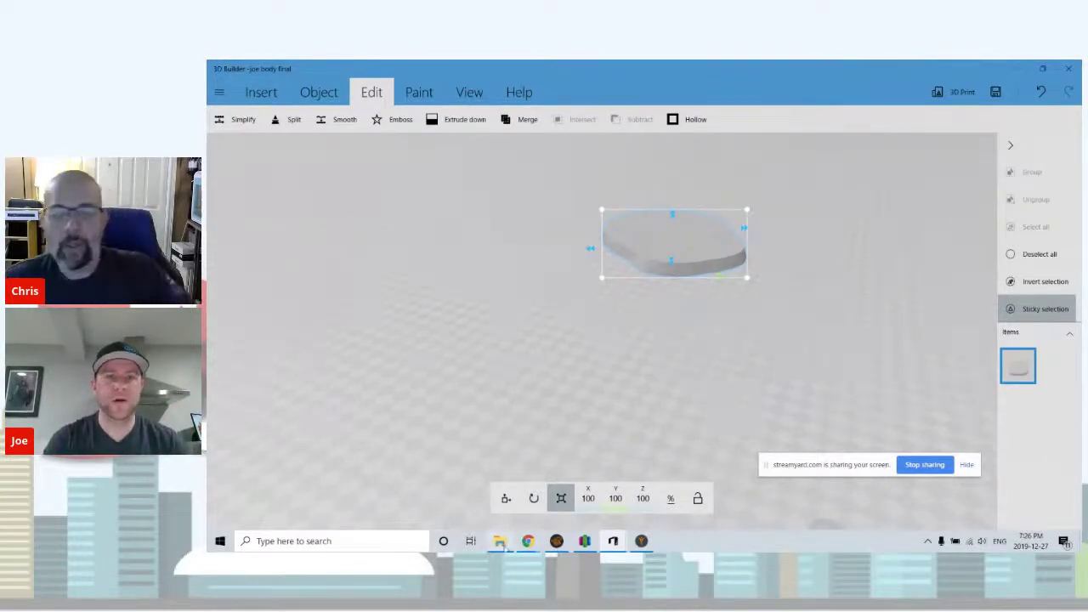
# - Look through the Mandalorian - Beskar Armor and joe size folders in File Explorer and go to the 3D Print files folder
pyautogui.click(499, 541)
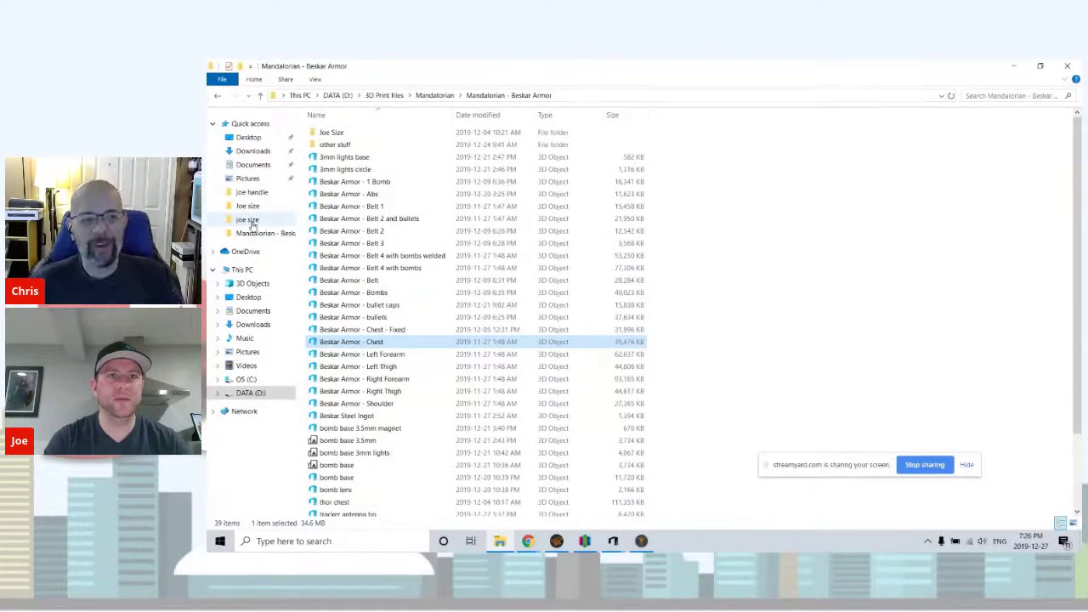
pyautogui.click(255, 233)
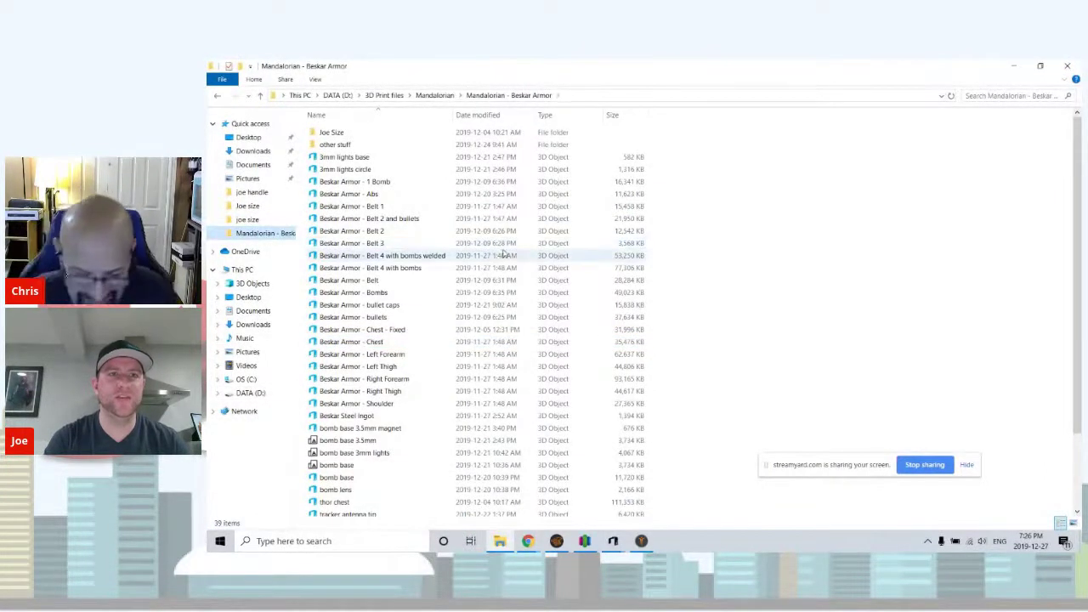
pyautogui.scroll(-3, 374, 316)
pyautogui.click(357, 313)
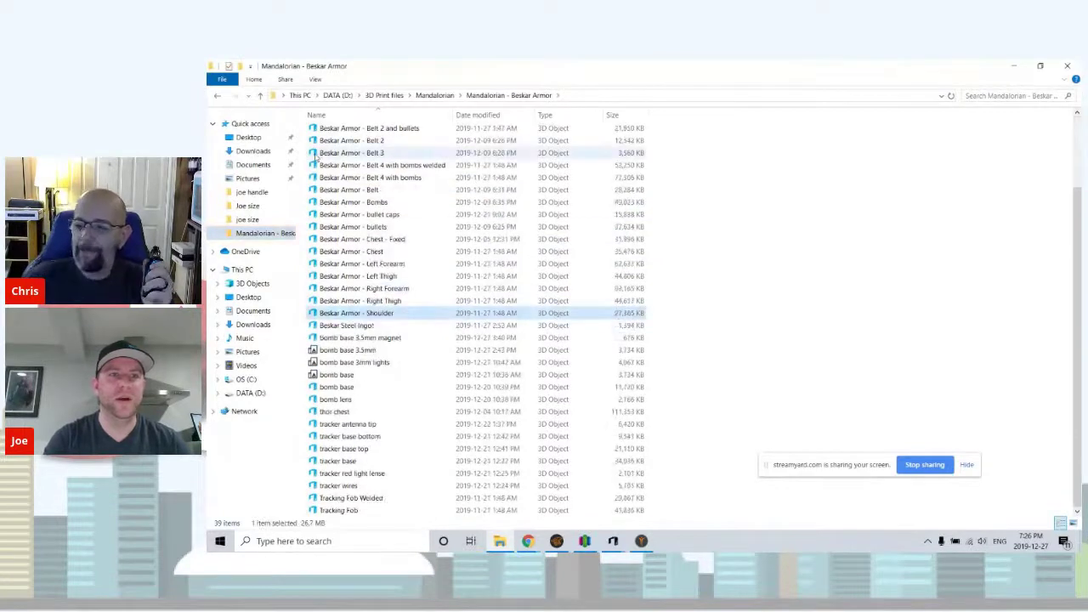
pyautogui.click(247, 219)
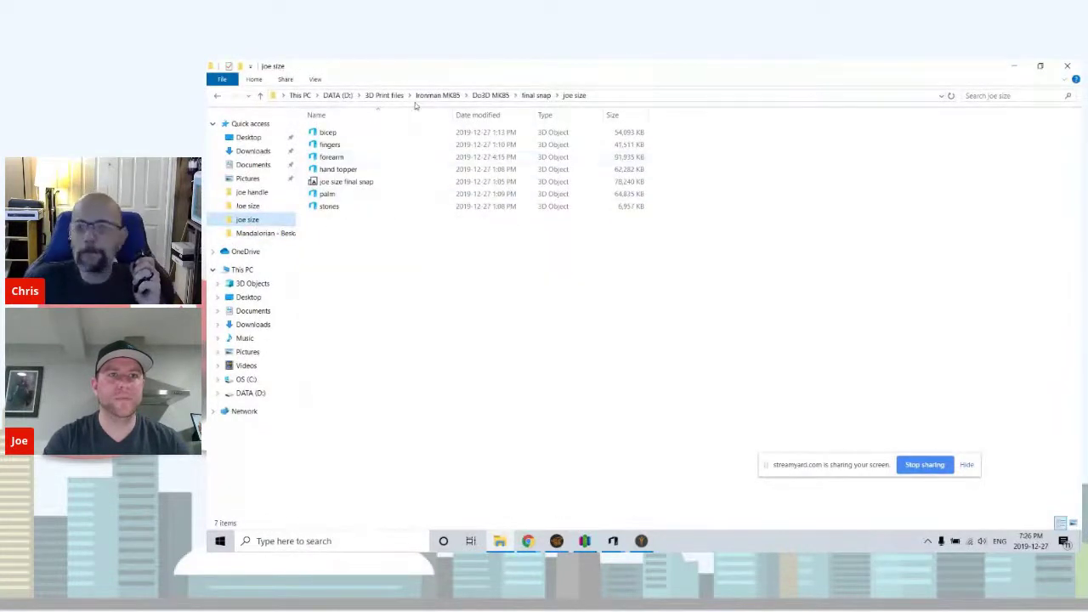
pyautogui.click(387, 96)
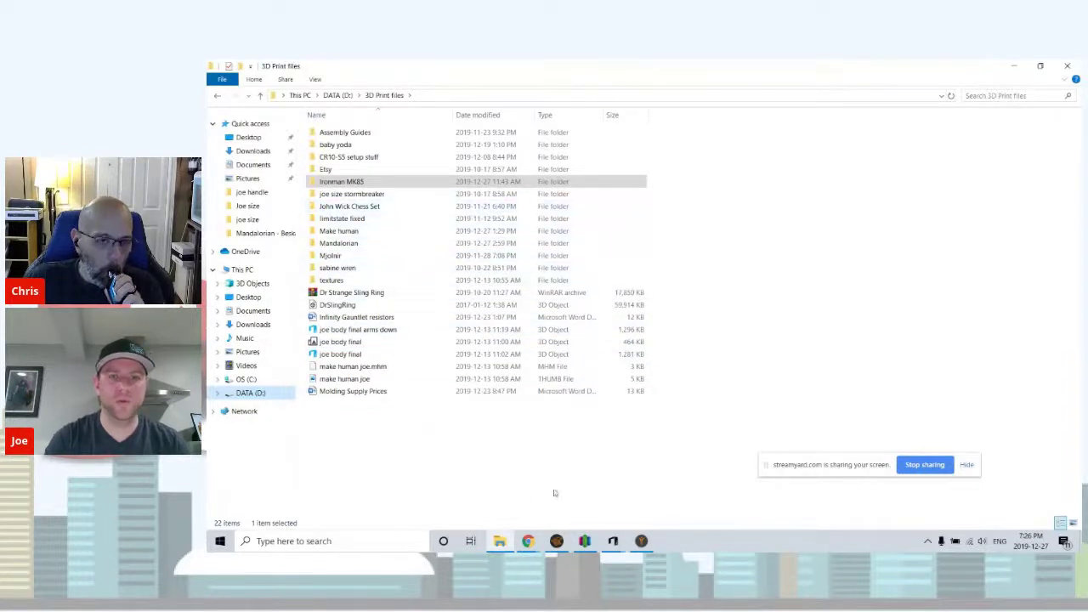
# - Switch to joe body final arms down in 3D Builder and view the whole figure from an angle
pyautogui.moveTo(613, 540)
pyautogui.click(672, 491)
pyautogui.moveTo(495, 246); pyautogui.dragTo(621, 166)
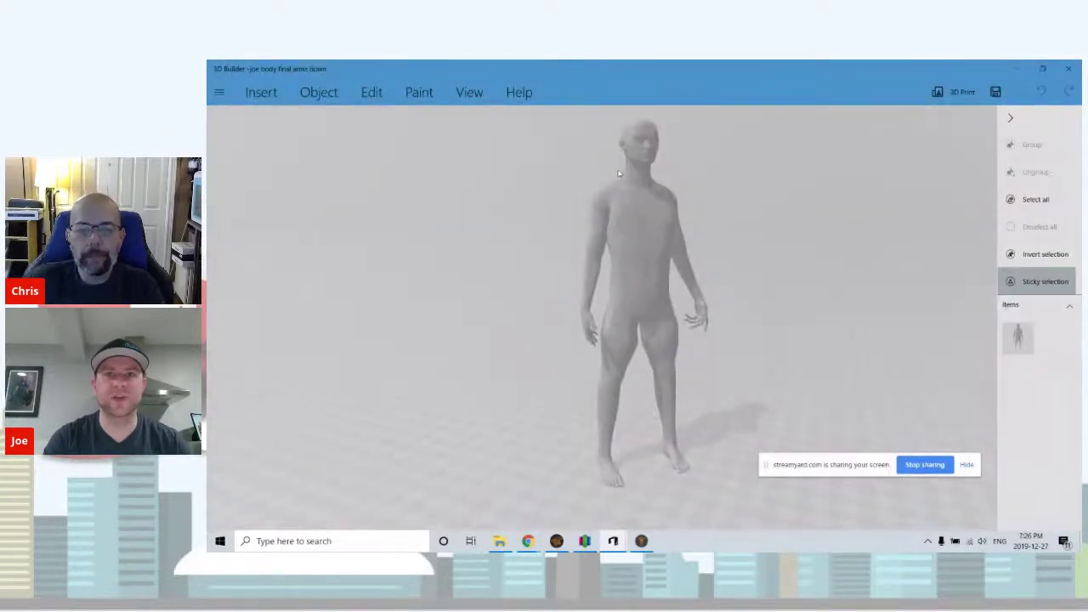
# - Import main helmet mandalorian from the Mandalorian - Old Armour helmet folder into joe body final arms down, using millimetres
pyautogui.click(501, 542)
pyautogui.doubleClick(364, 245)
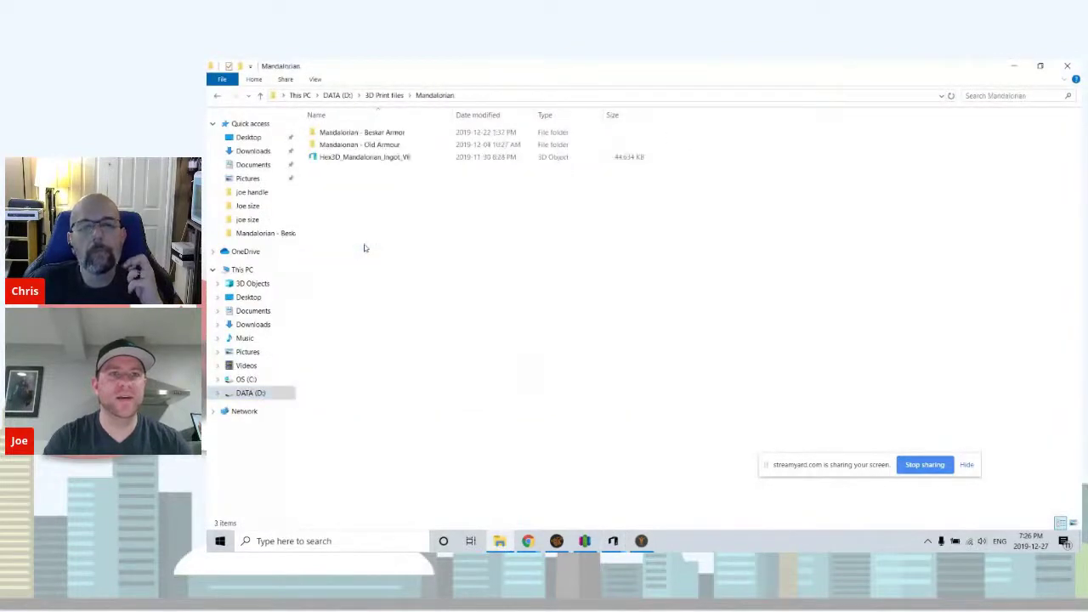
pyautogui.click(387, 132)
pyautogui.doubleClick(374, 145)
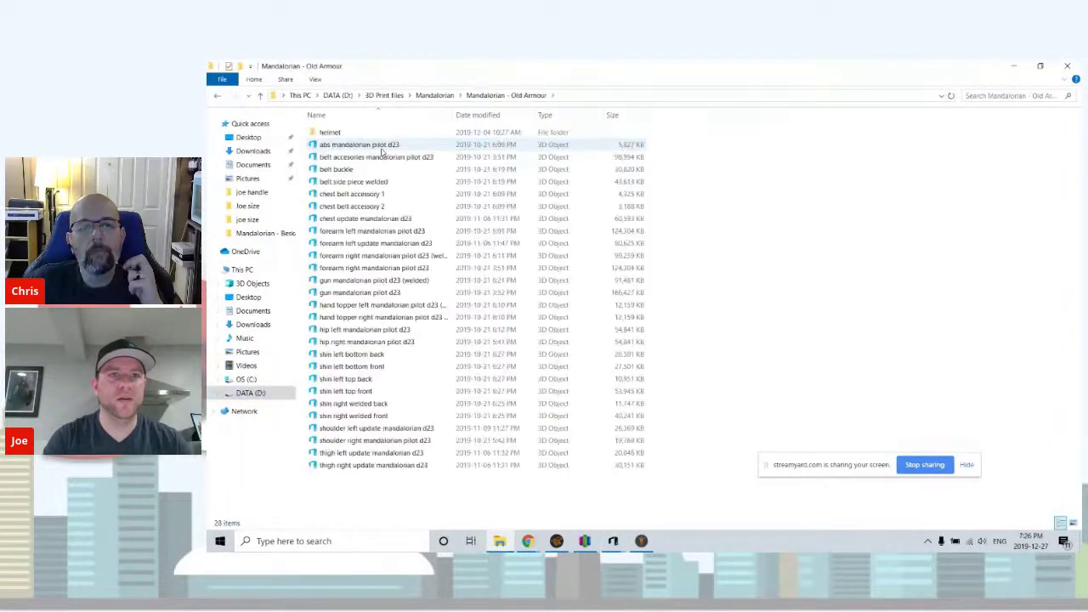
pyautogui.click(367, 134)
pyautogui.doubleClick(367, 133)
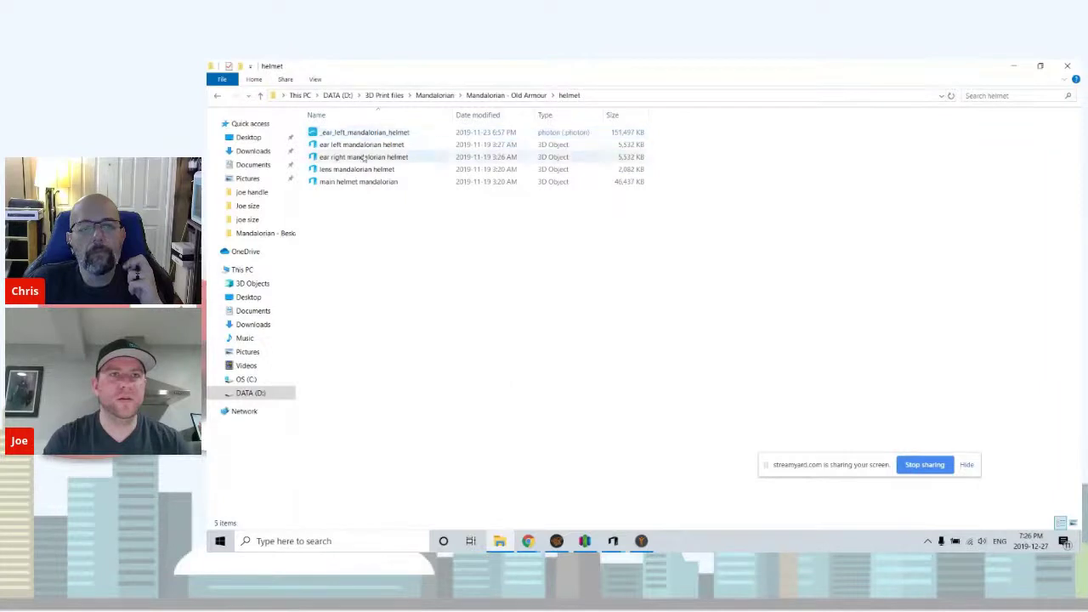
pyautogui.moveTo(360, 183); pyautogui.dragTo(589, 304)
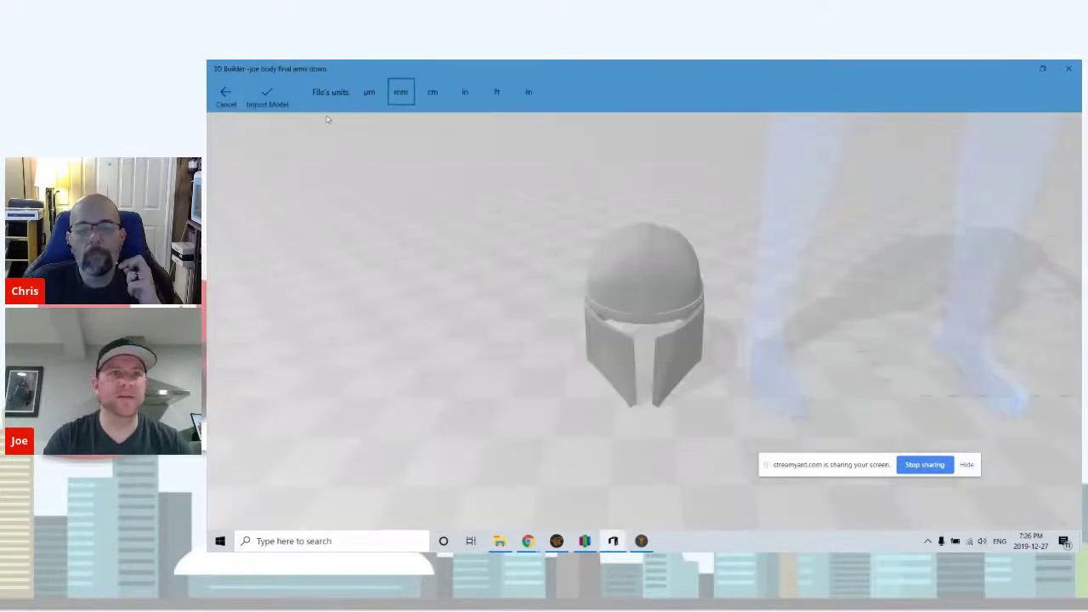
pyautogui.click(270, 93)
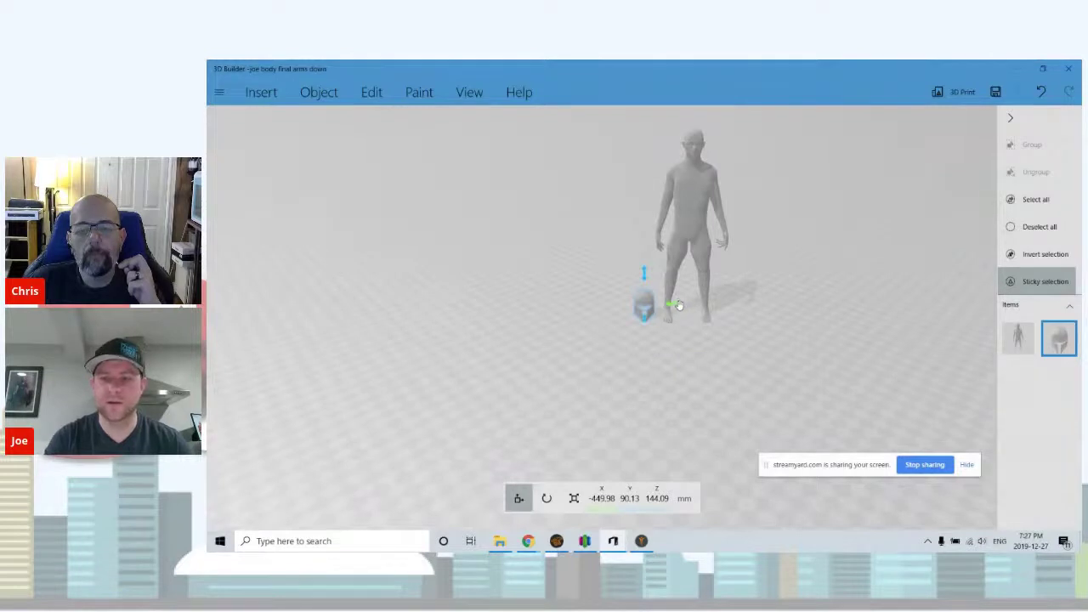
# - Set the helmet's X position to 0 and raise it to about Z 1676 mm, onto the figure's head
pyautogui.write('0')
pyautogui.press('Return')
pyautogui.moveTo(693, 276); pyautogui.dragTo(690, 119)
# - Fine-tune the helmet's placement around the head, to about X -19 mm and Z 1692 mm
pyautogui.scroll(5, 791, 180)
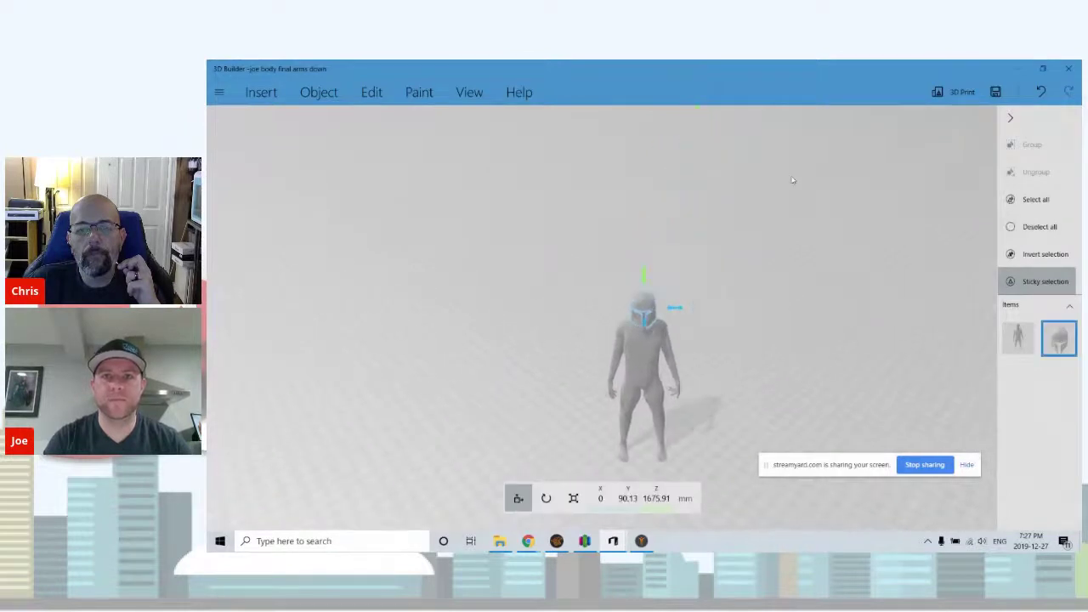
pyautogui.scroll(3, 791, 180)
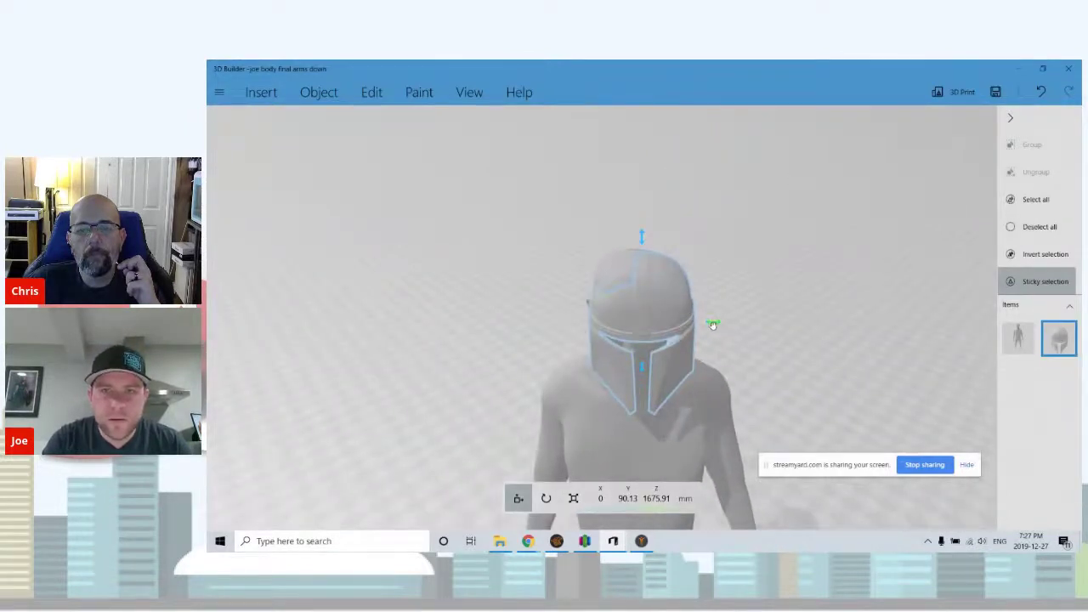
pyautogui.moveTo(708, 327); pyautogui.dragTo(705, 324)
pyautogui.moveTo(539, 311); pyautogui.dragTo(882, 262)
pyautogui.moveTo(583, 255); pyautogui.dragTo(583, 249)
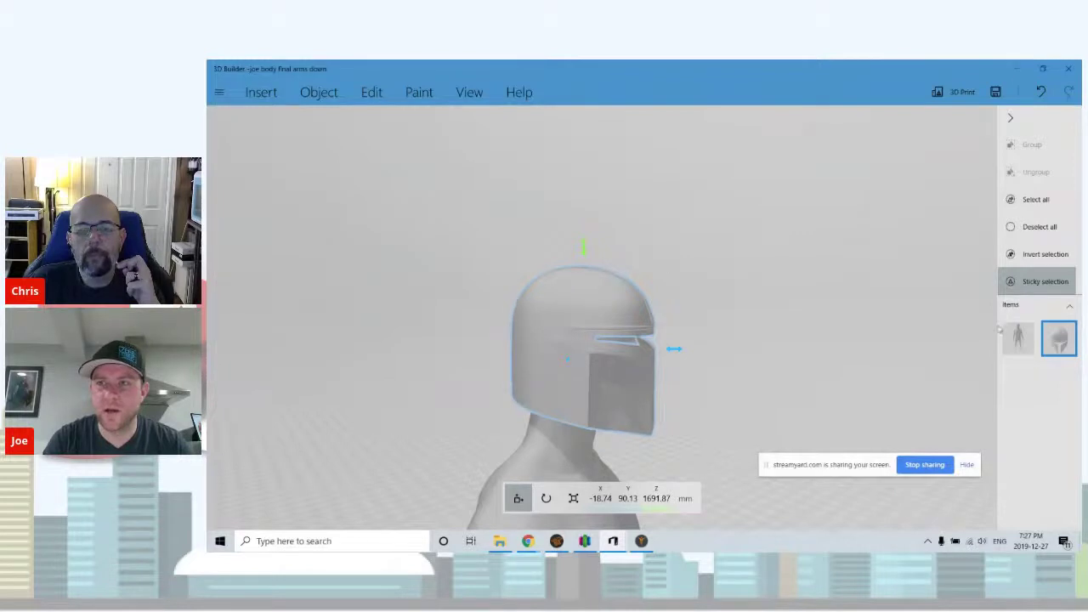
# - Examine how the head sits inside the helmet from the side and from the front
pyautogui.moveTo(1018, 338)
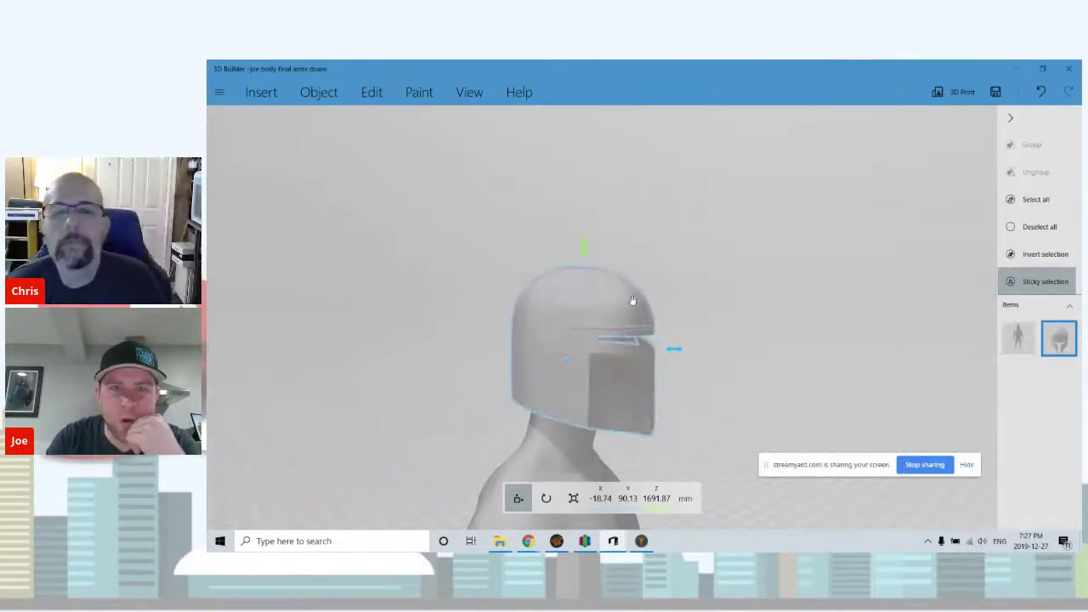
pyautogui.scroll(2, 791, 273)
pyautogui.moveTo(792, 274); pyautogui.dragTo(845, 182, button='right')
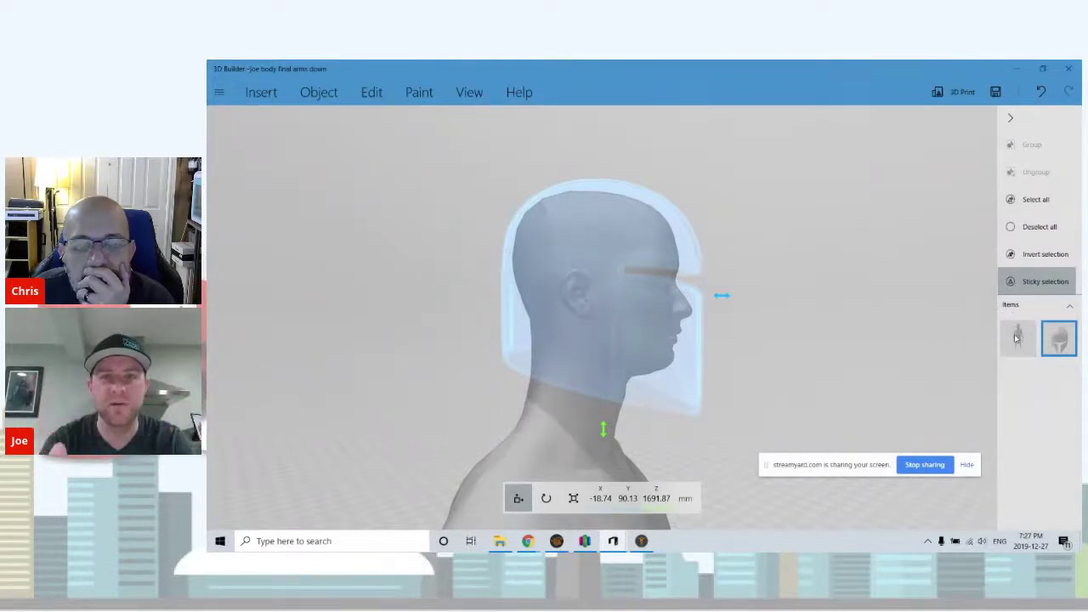
pyautogui.moveTo(913, 332); pyautogui.dragTo(609, 331)
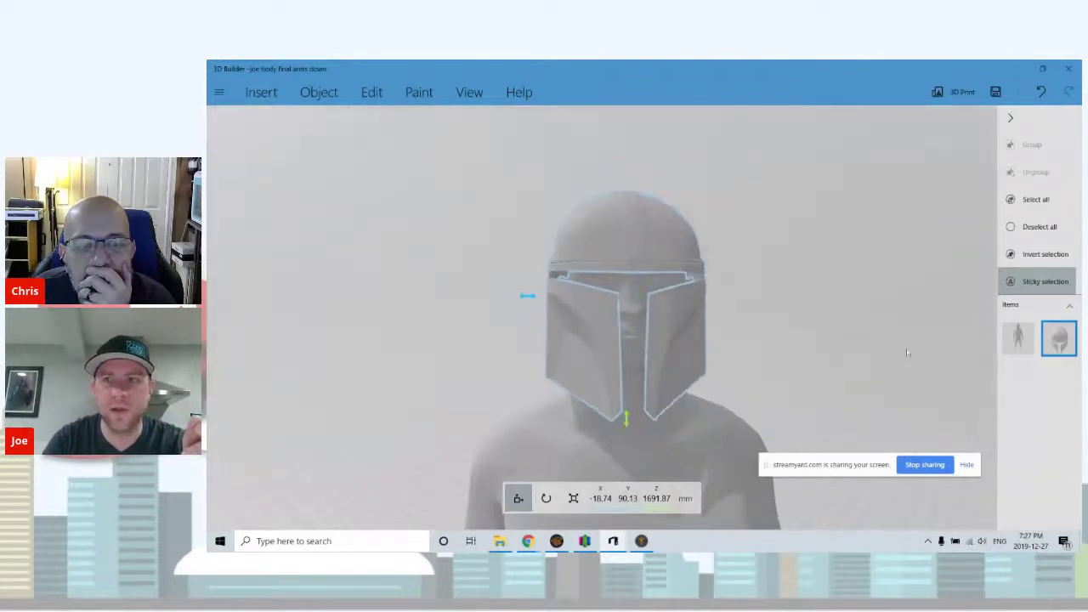